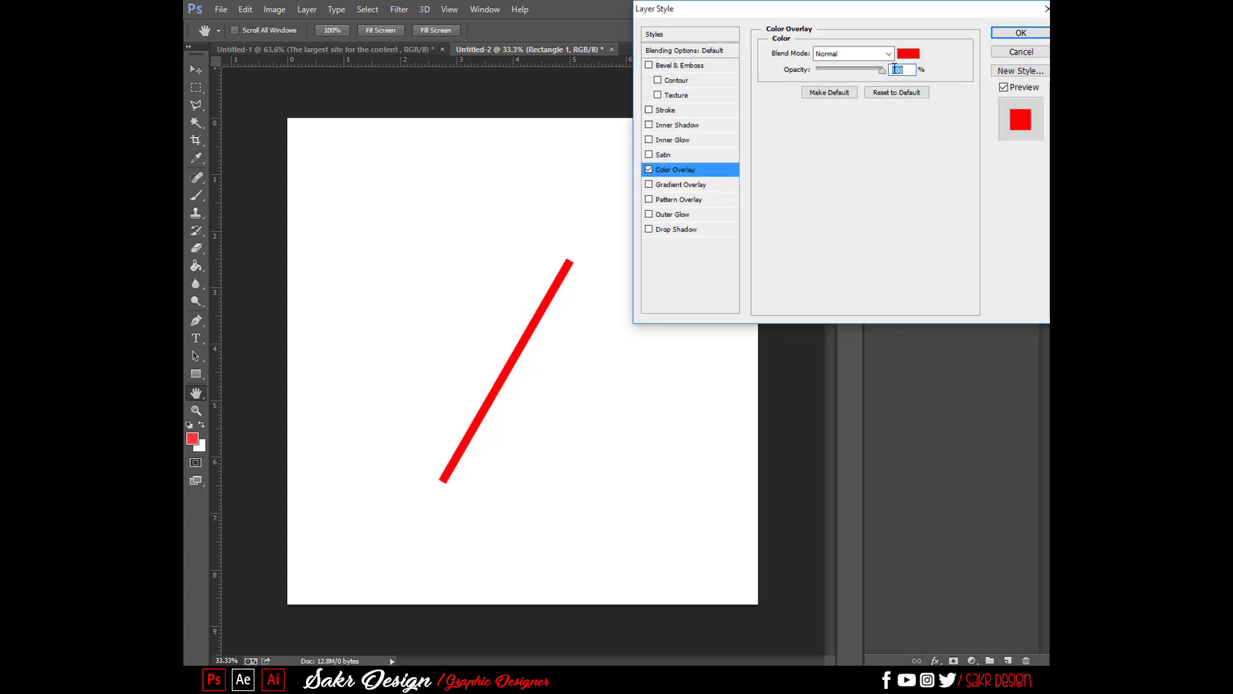
Step: Set the Color Overlay of the slanted Rectangle 1 bar to black and apply the layer style
click(908, 52)
click(834, 564)
key(Return)
key(Return)
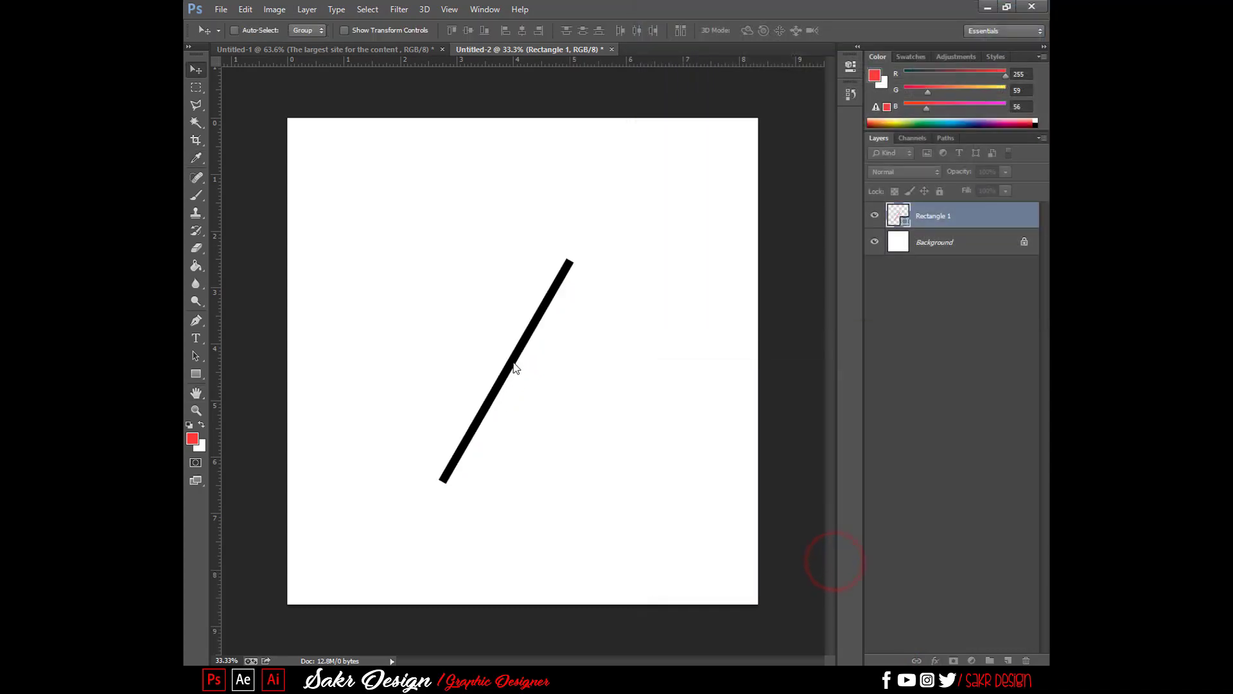
Step: Duplicate the slanted black bar twice, placing one copy parallel to the original with a gap between them
key(super)
click(536, 230)
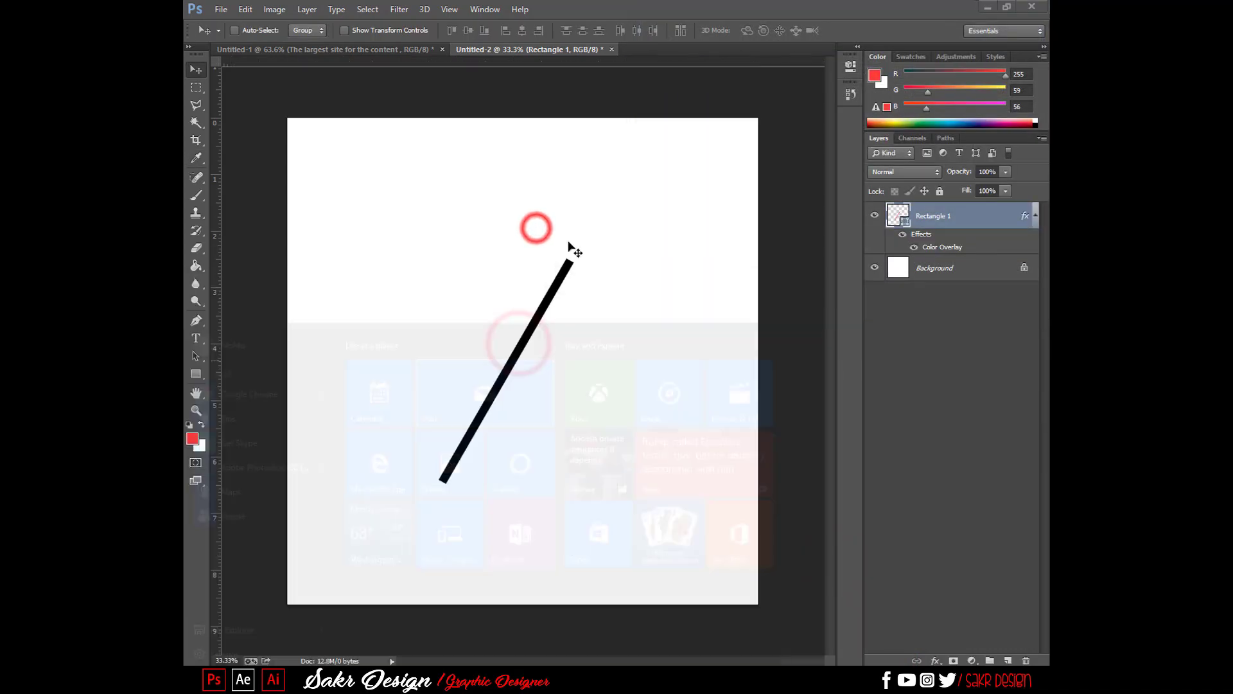
drag(540, 332, 511, 360)
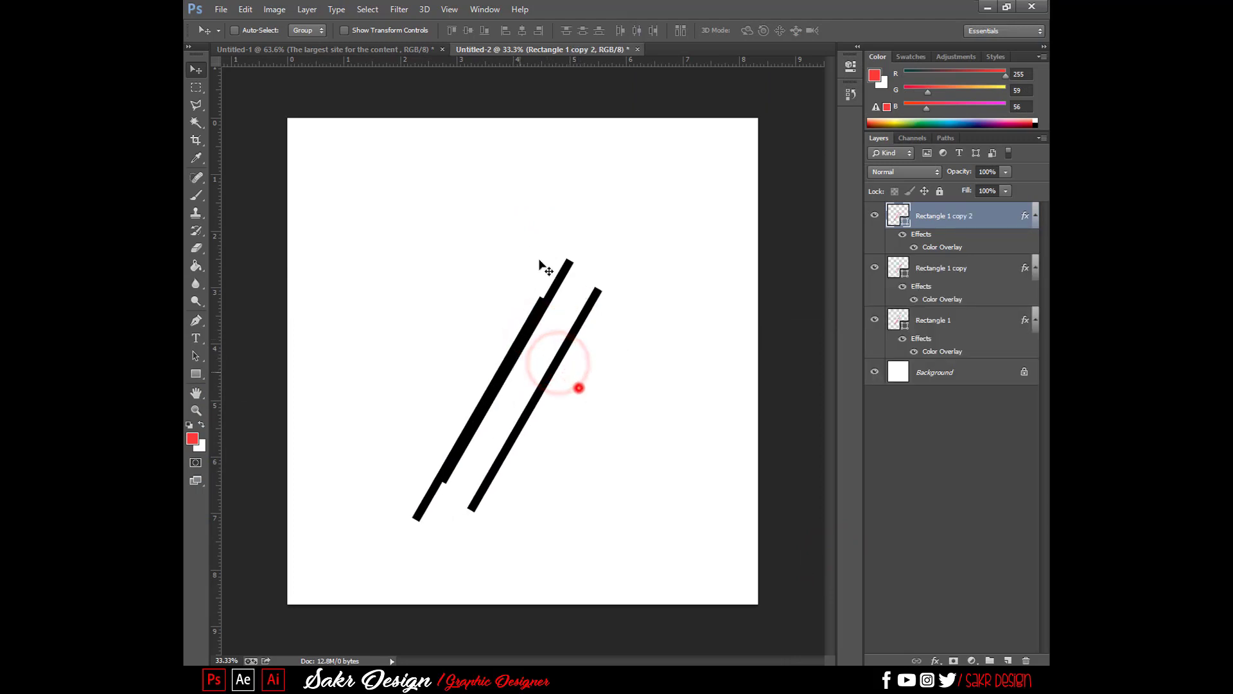
Step: Rotate the second copy of the slanted bar by -90° so it crosses the two parallel bars
key(ctrl+t)
drag(579, 387, 431, 195)
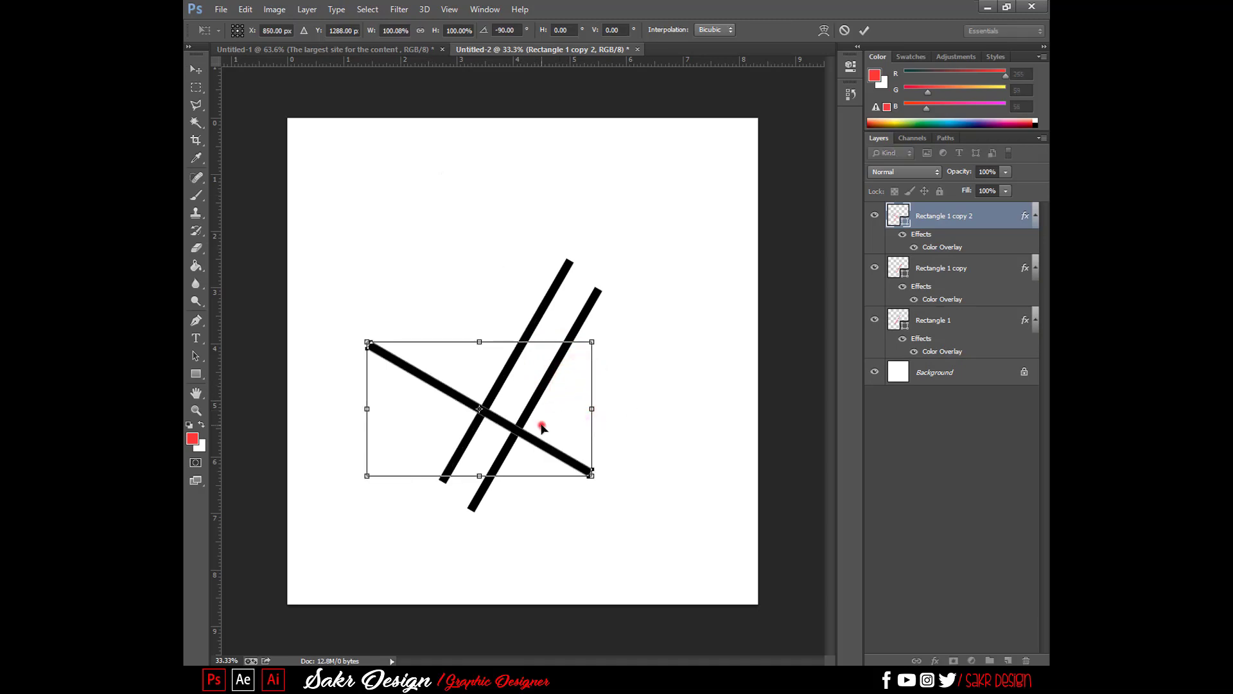
double_click(541, 427)
Step: Move the crossing bar to the lower ends of the two parallel bars and tilt it slightly steeper
drag(570, 453, 526, 531)
key(ctrl+t)
drag(636, 463, 646, 495)
drag(532, 516, 538, 507)
key(Return)
Step: Rasterize the crossing bar's layer and delete its overhang beyond the original slanted bar with a Polygonal Lasso selection, then deselect
key(ctrl+plus)
key(ctrl+plus)
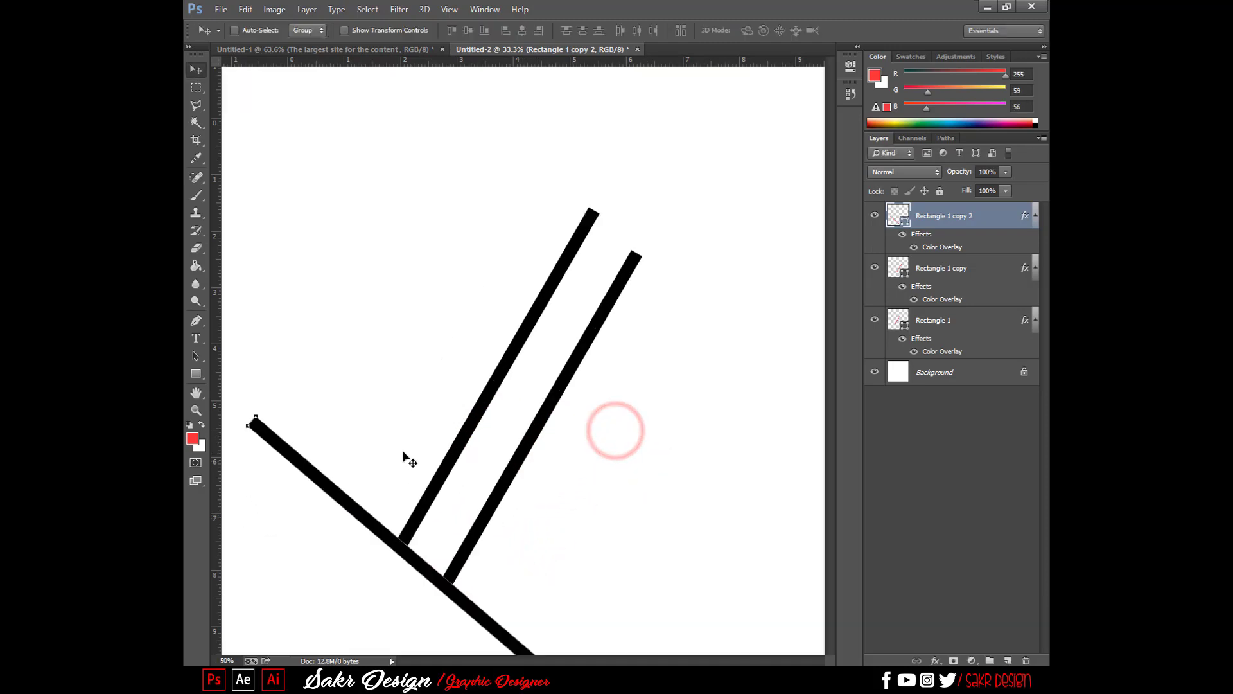
drag(372, 478, 512, 267)
right_click(543, 344)
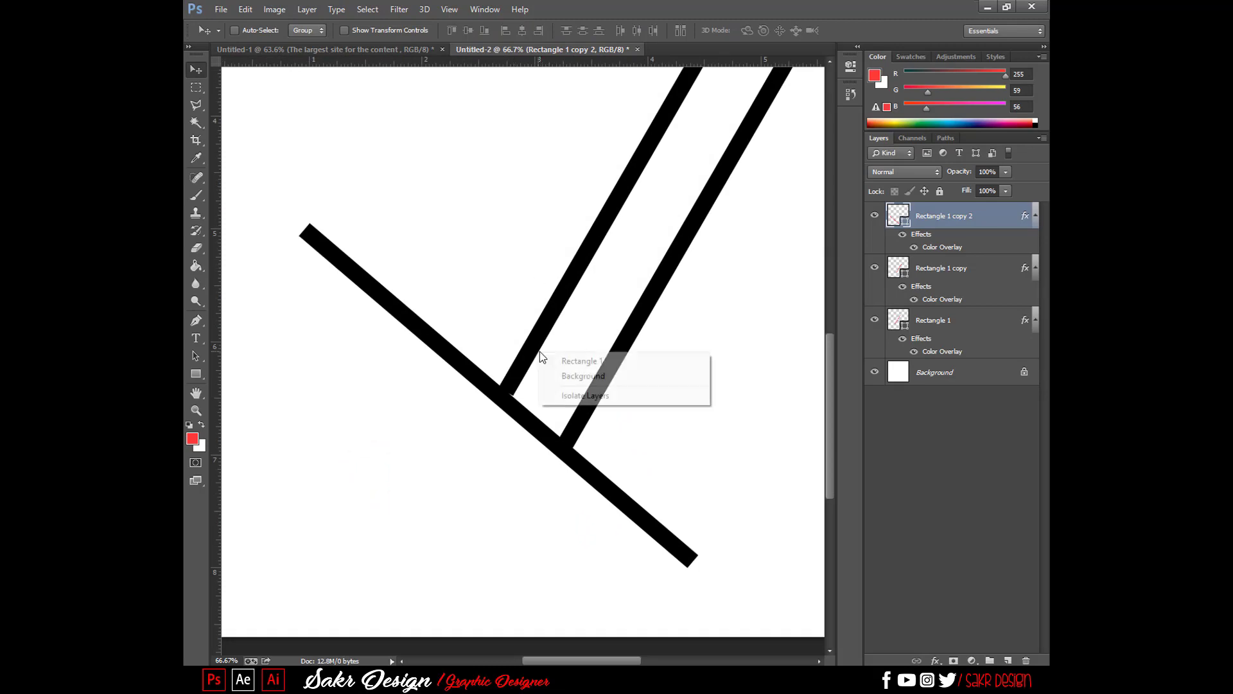
click(549, 358)
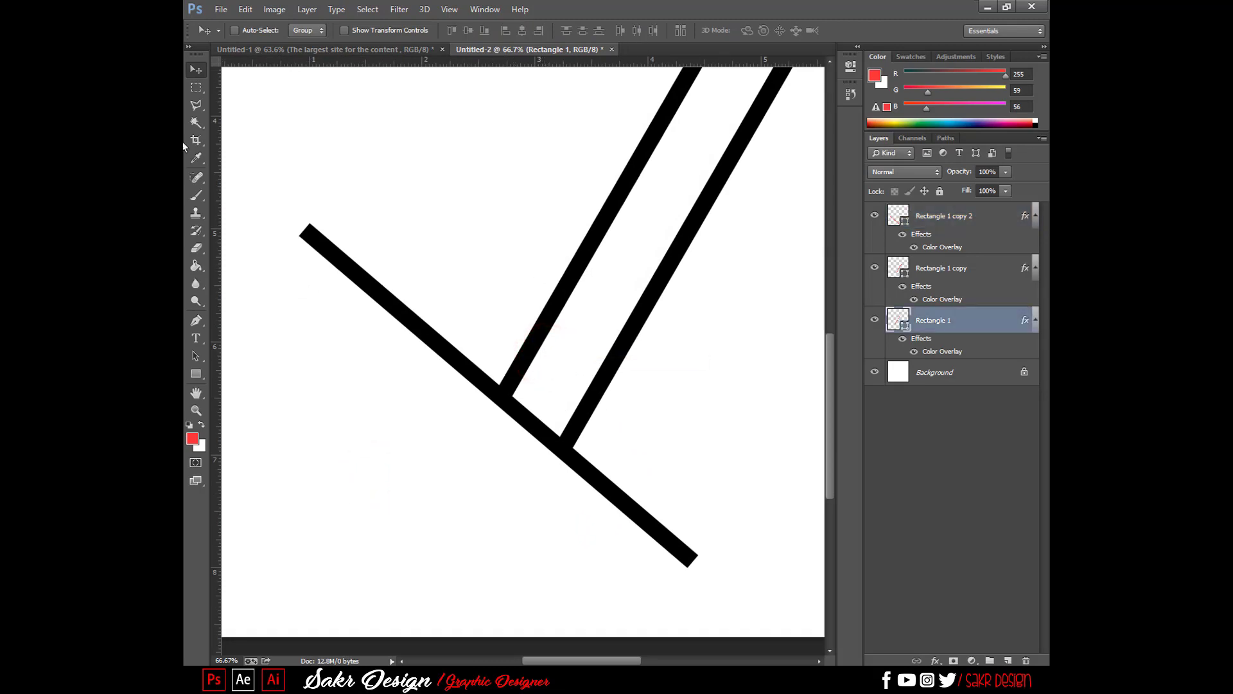
click(198, 109)
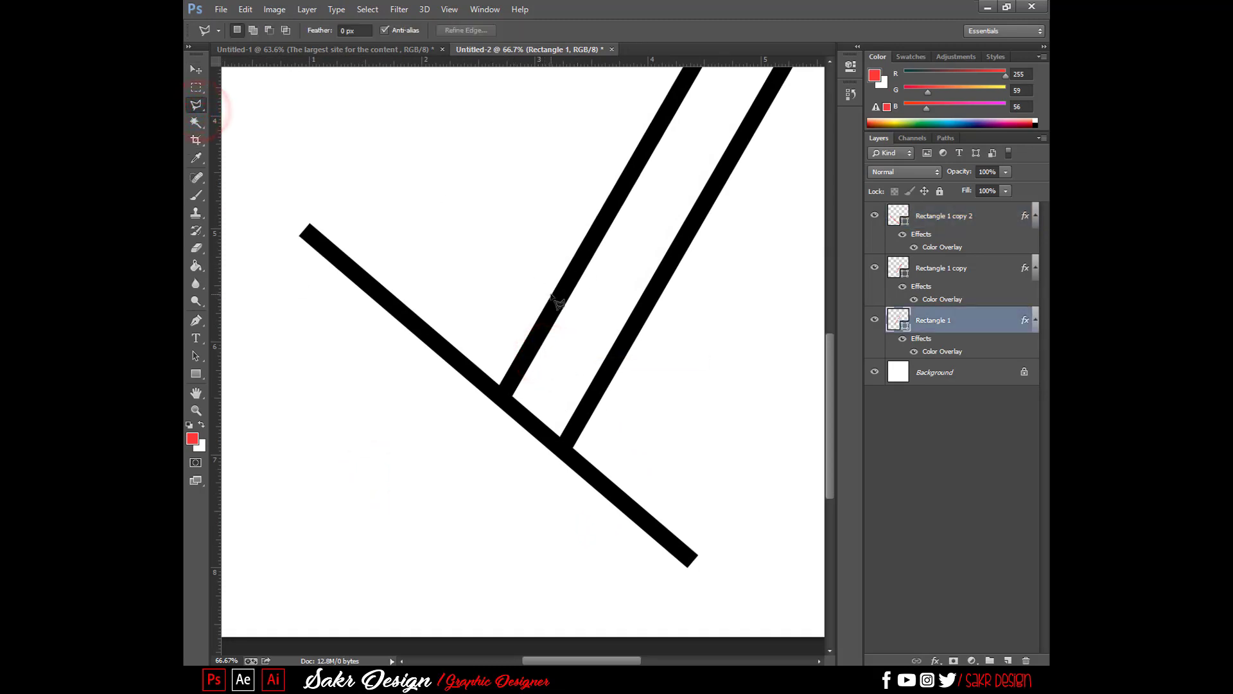
click(415, 536)
click(196, 162)
click(452, 48)
double_click(570, 242)
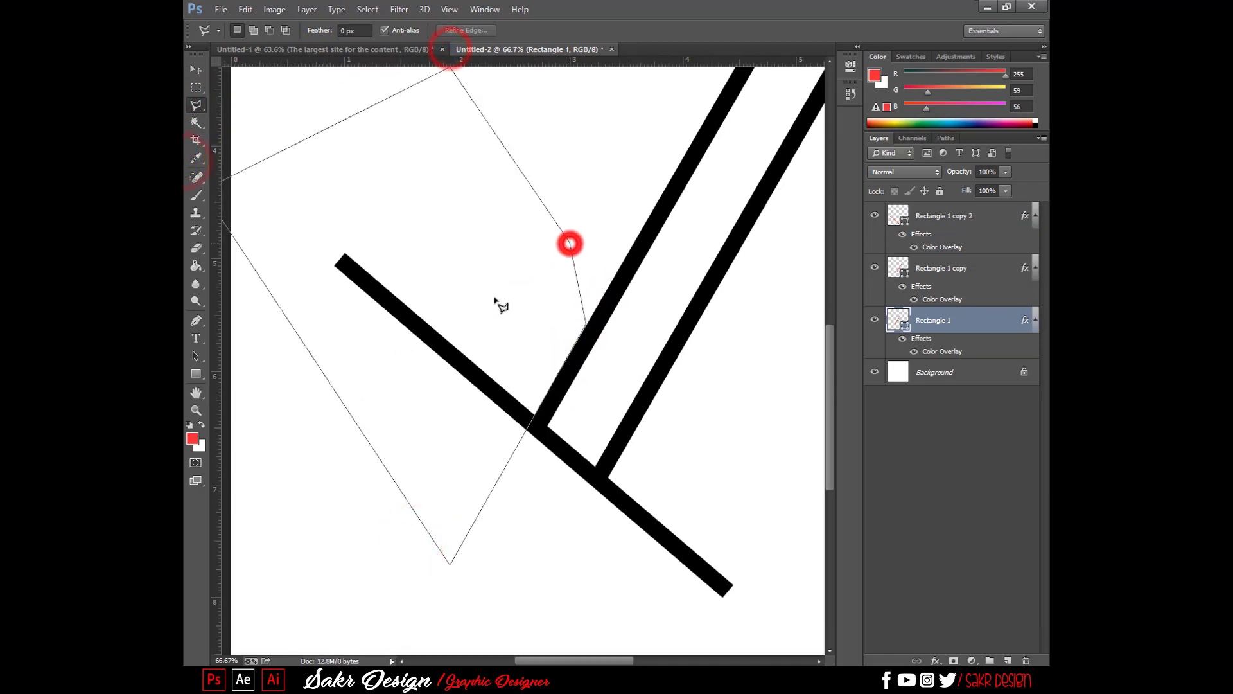
key(v)
right_click(491, 393)
click(498, 394)
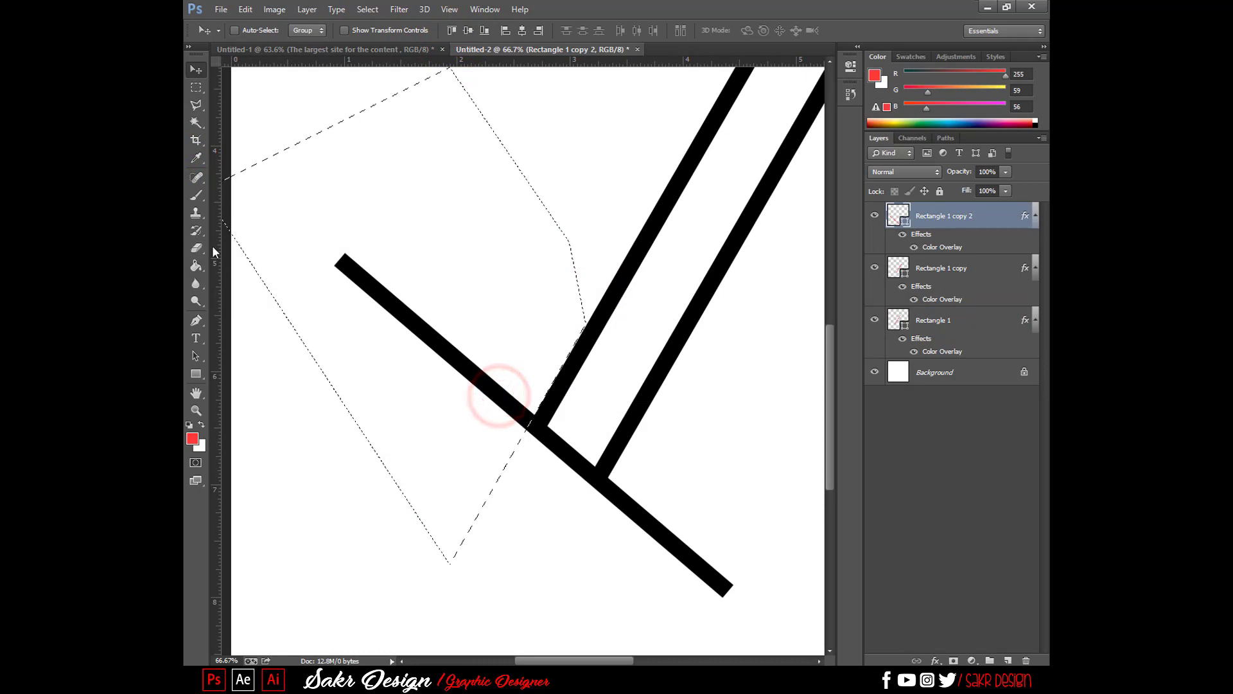
click(196, 231)
click(361, 230)
key(Delete)
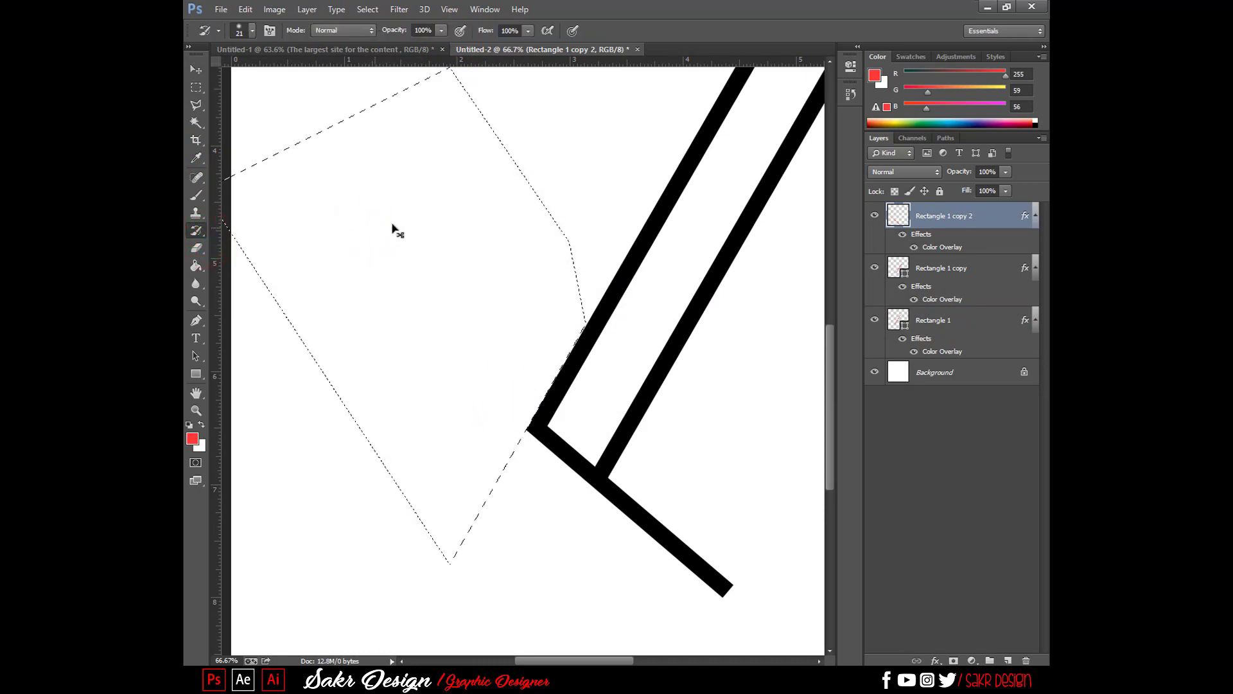
key(ctrl+d)
Step: Delete the crossing bar's remaining overhang beyond the parallel copy with a Polygonal Lasso selection and deselect
click(195, 108)
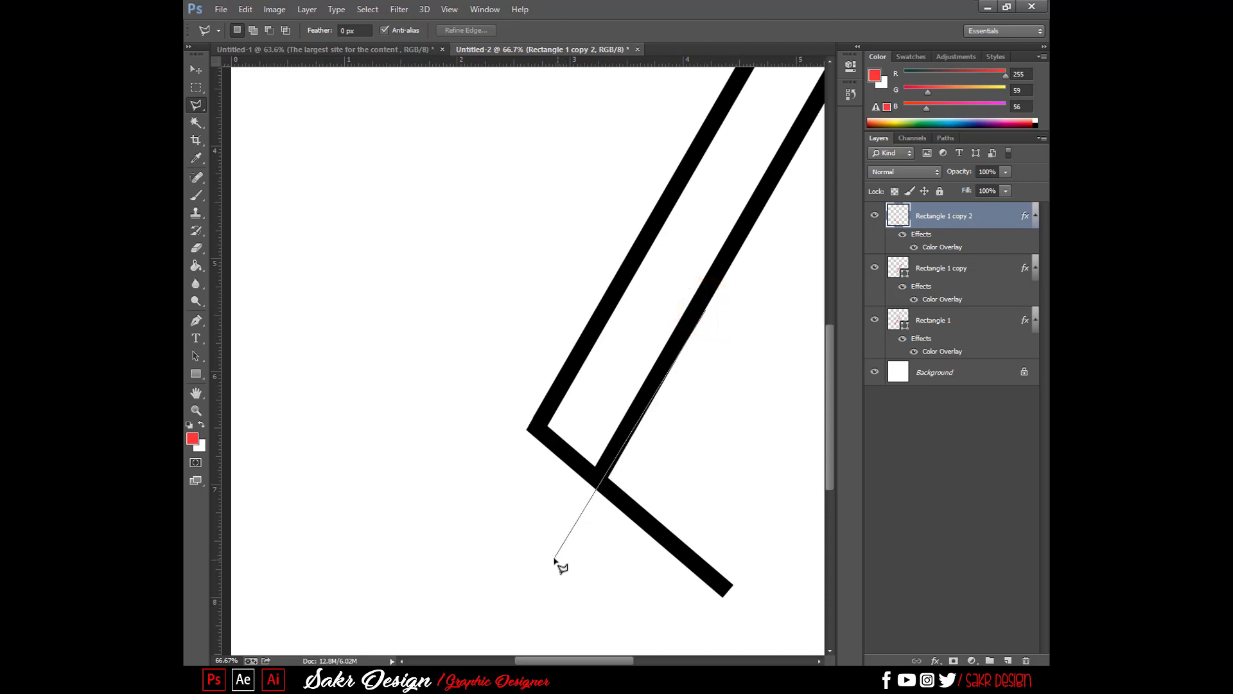
click(757, 622)
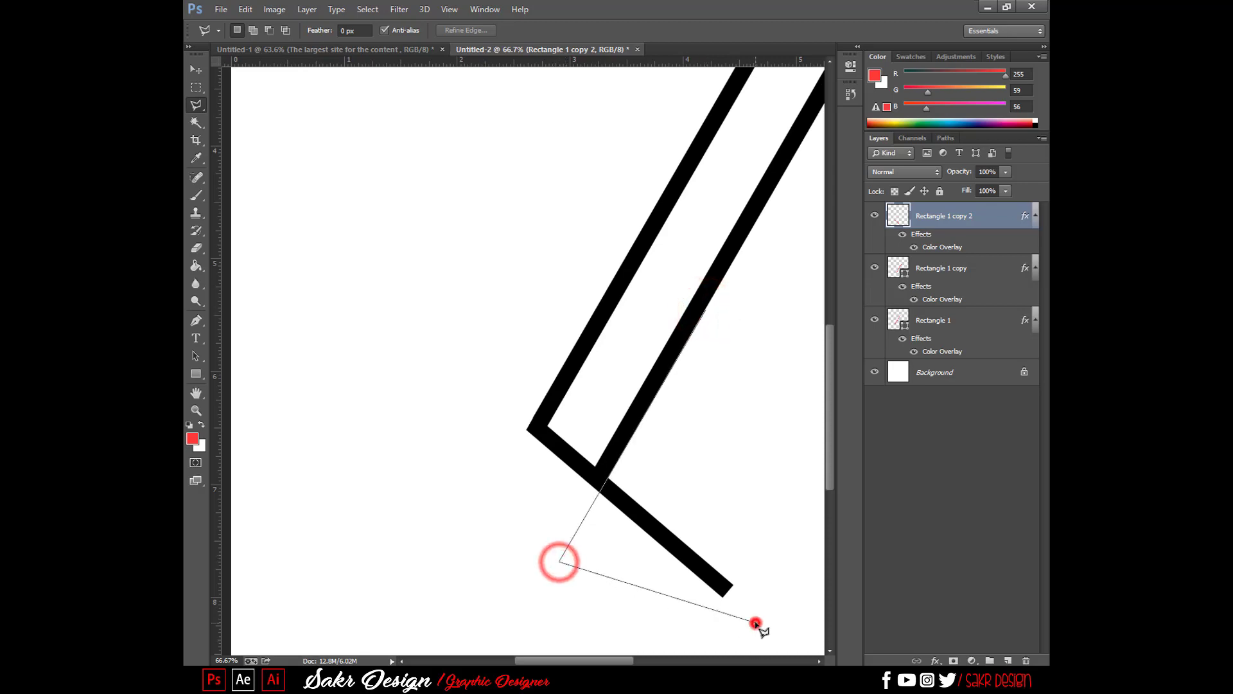
double_click(754, 512)
key(Delete)
click(638, 493)
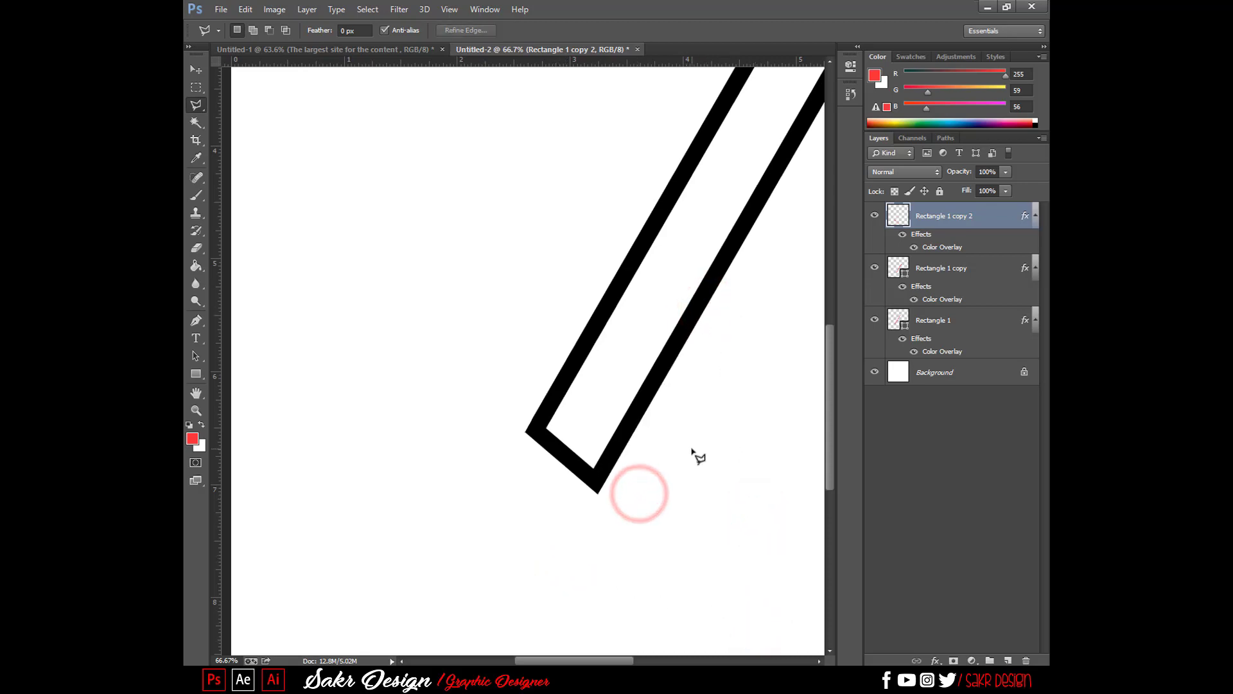
Step: Select the Rectangle 1 layer and duplicate its slanted bar between the two parallel bars
key(ctrl+0)
key(ctrl+plus)
drag(645, 303, 496, 415)
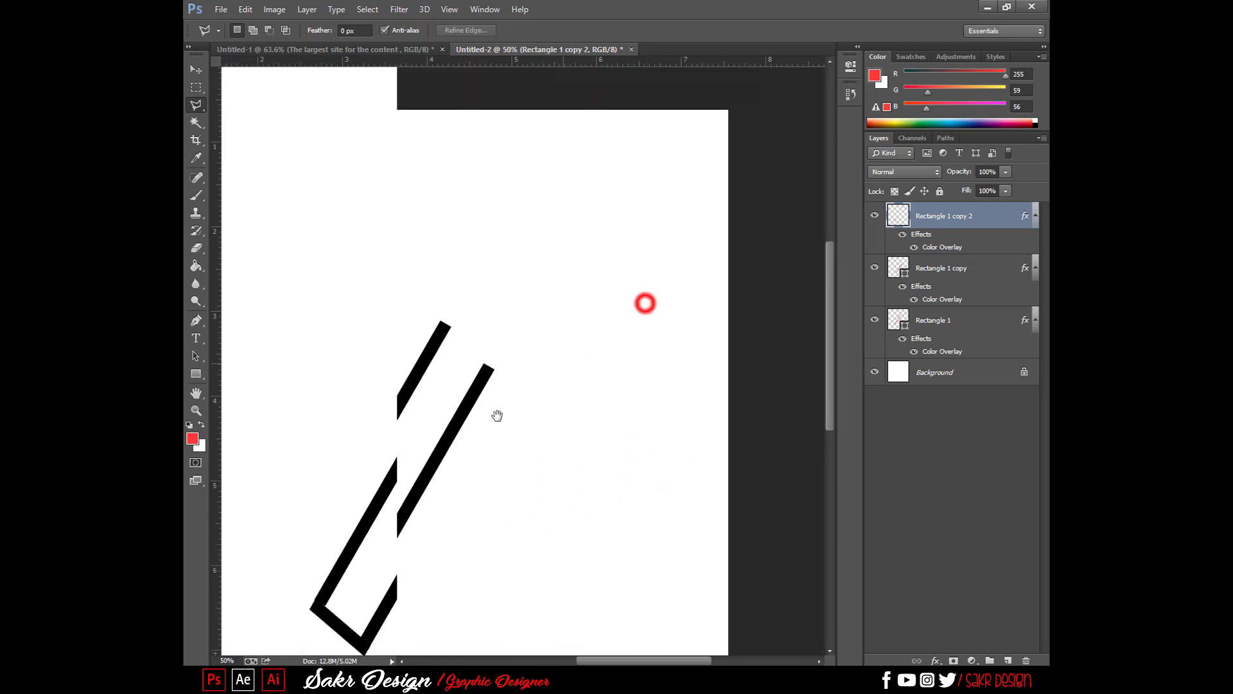
key(ctrl+plus)
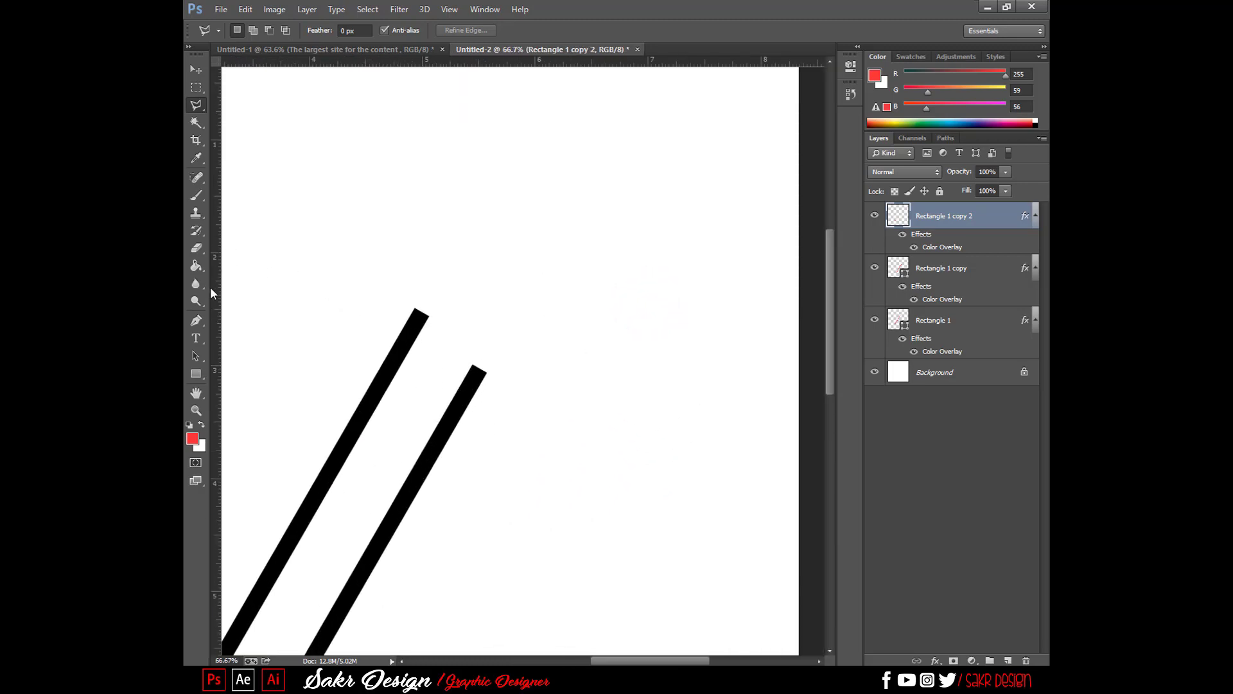
click(196, 321)
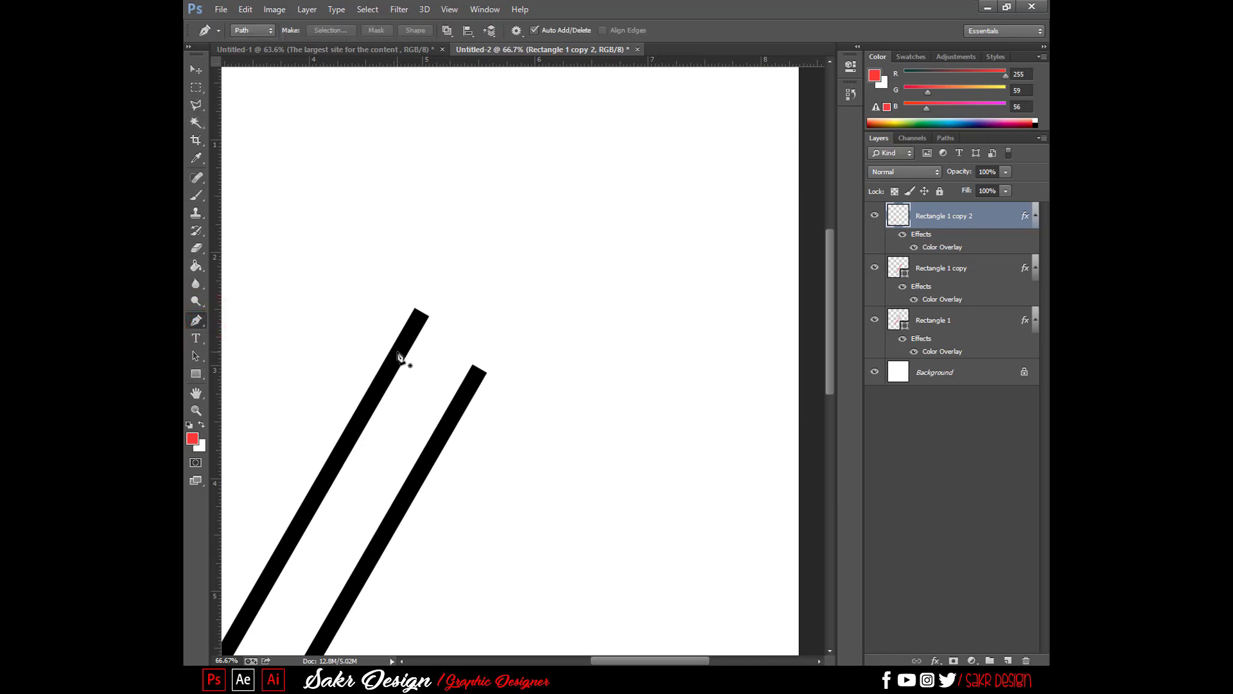
right_click(398, 356)
click(194, 67)
right_click(403, 363)
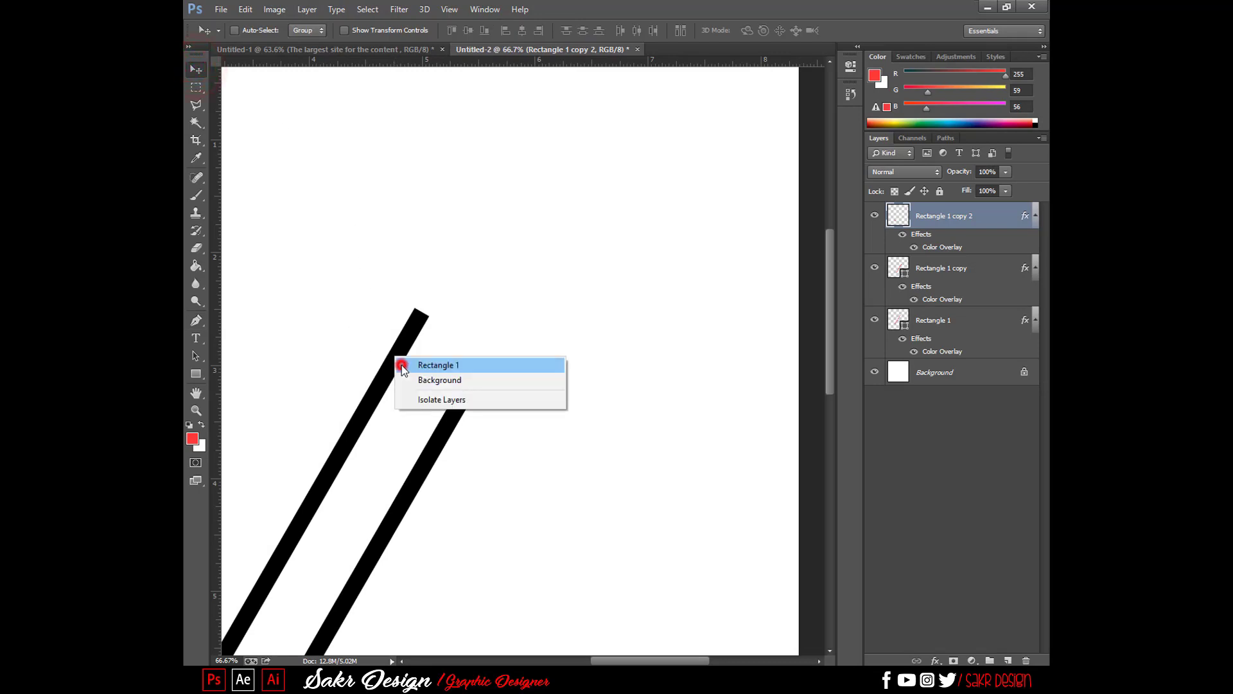
click(406, 361)
drag(386, 363, 398, 286)
Step: Rotate the new duplicate bar to horizontal and place it across the upper end of the original slanted bar
key(ctrl+t)
right_click(499, 437)
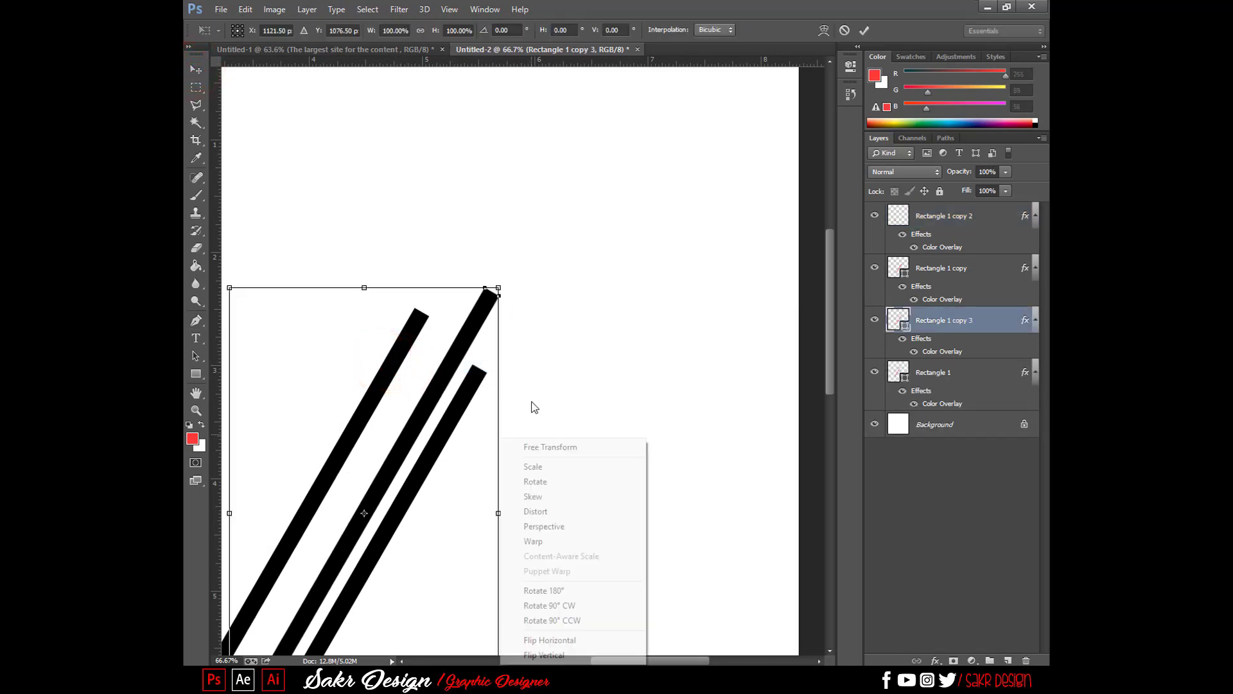
click(562, 601)
drag(713, 500, 675, 361)
double_click(407, 468)
drag(397, 512, 437, 312)
key(shift)
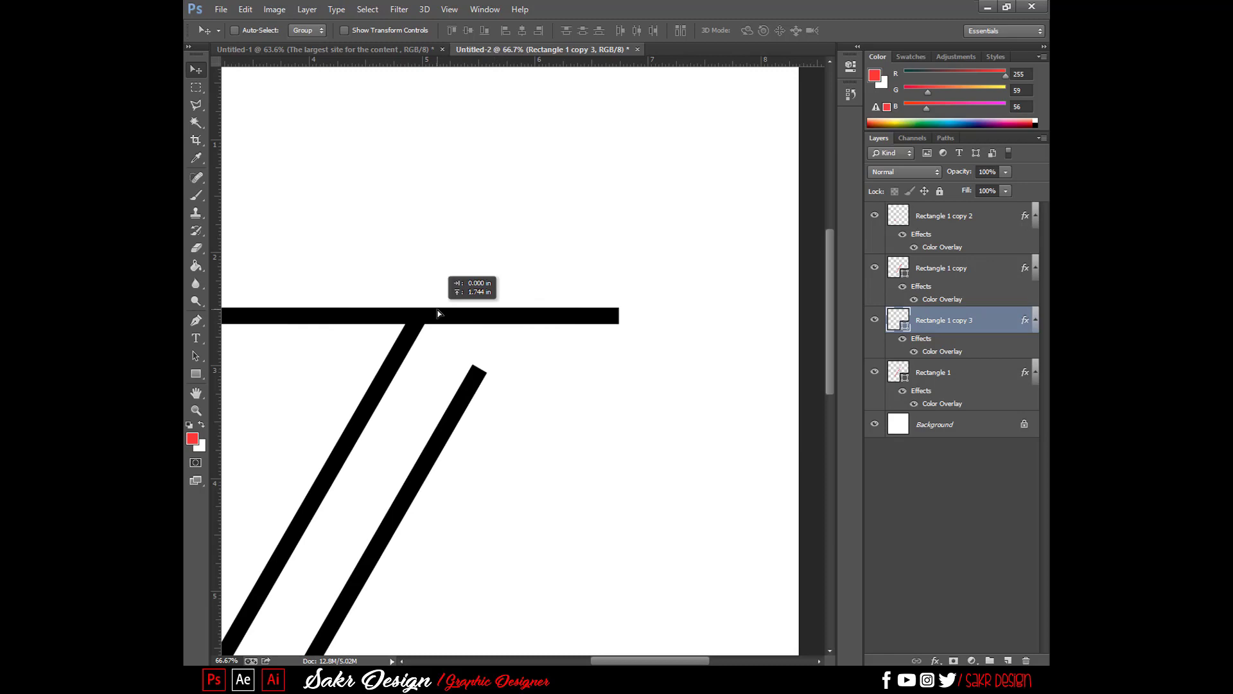
Step: Duplicate the horizontal bar straight downward so the copy crosses both slanted bars
drag(462, 404, 585, 224)
right_click(550, 287)
click(556, 294)
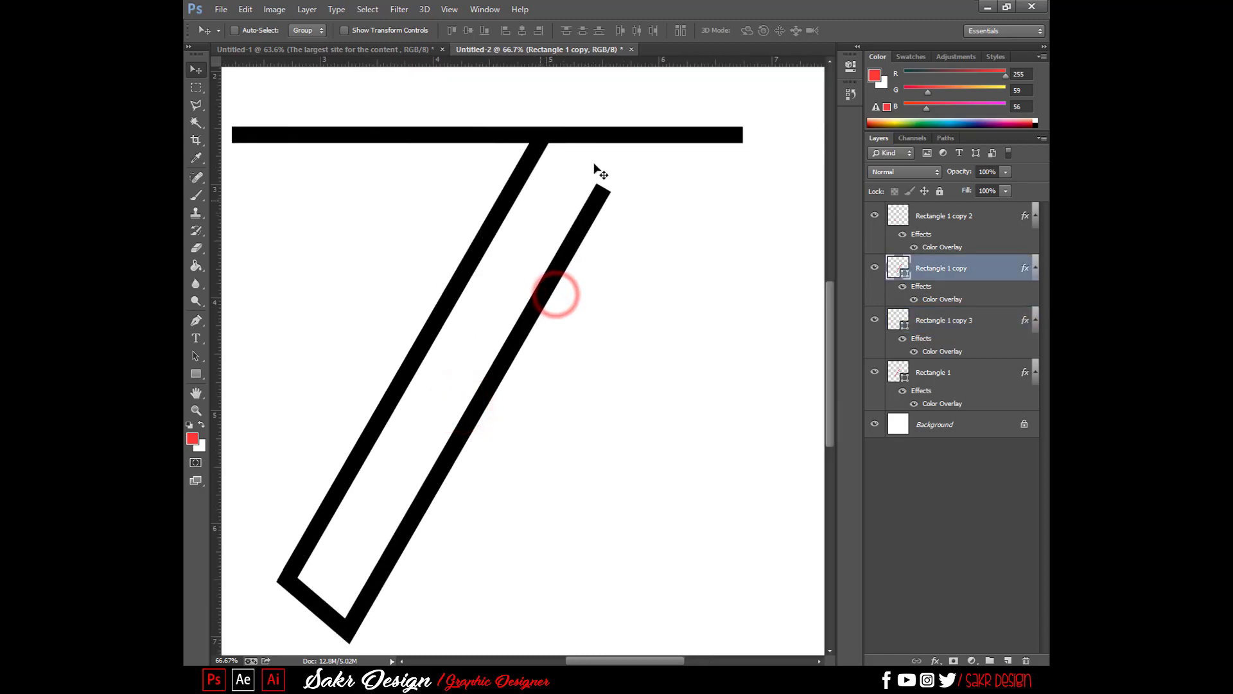
right_click(628, 135)
click(632, 137)
drag(631, 133, 629, 207)
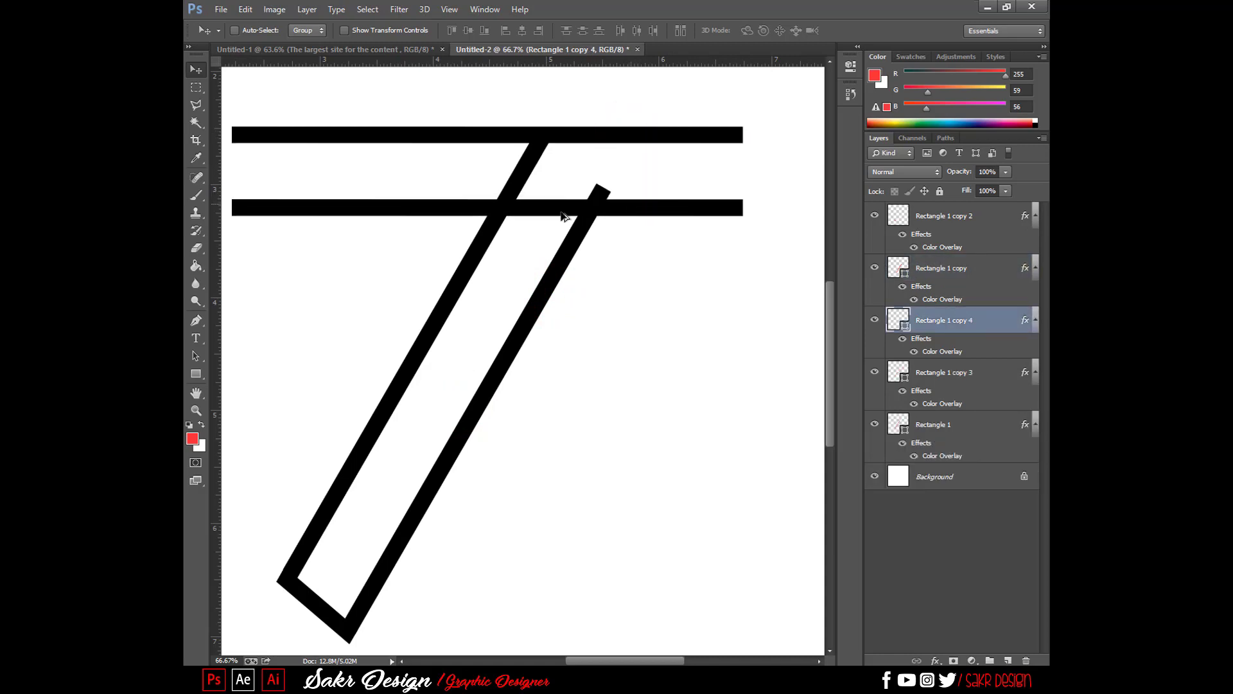
Step: Draw a thin red rectangle of about 152 × 7 px spanning the gap between the two slanted bars
click(204, 372)
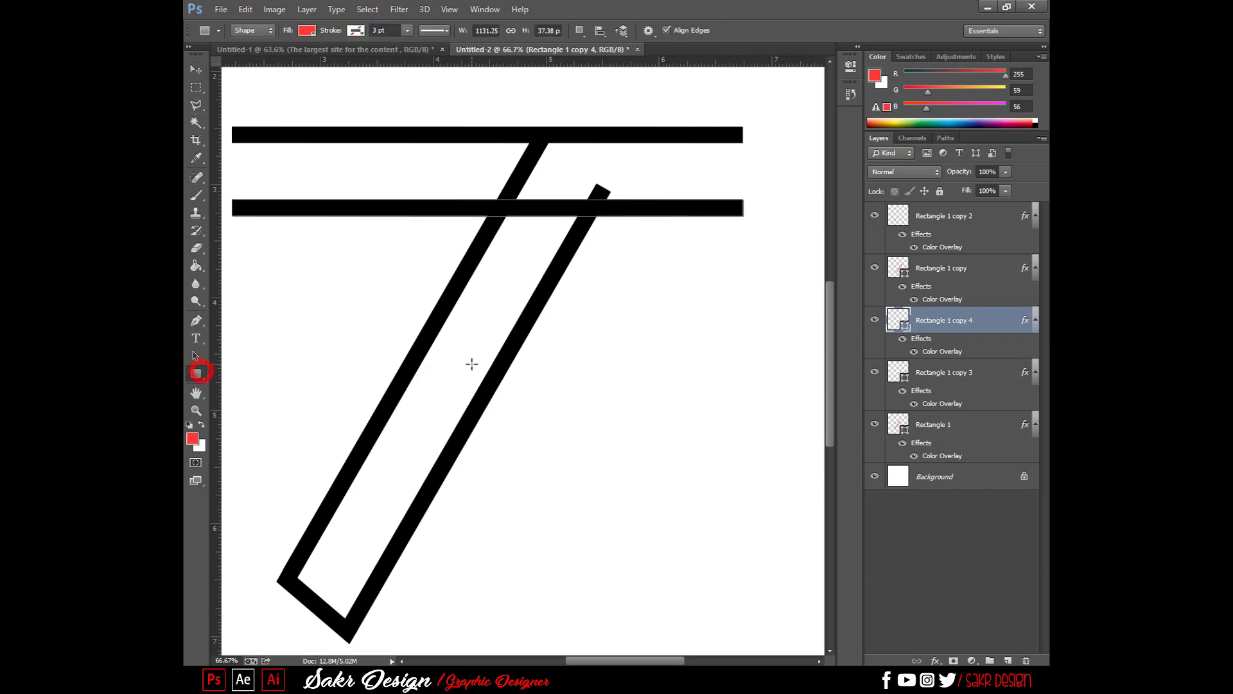
drag(497, 351, 429, 350)
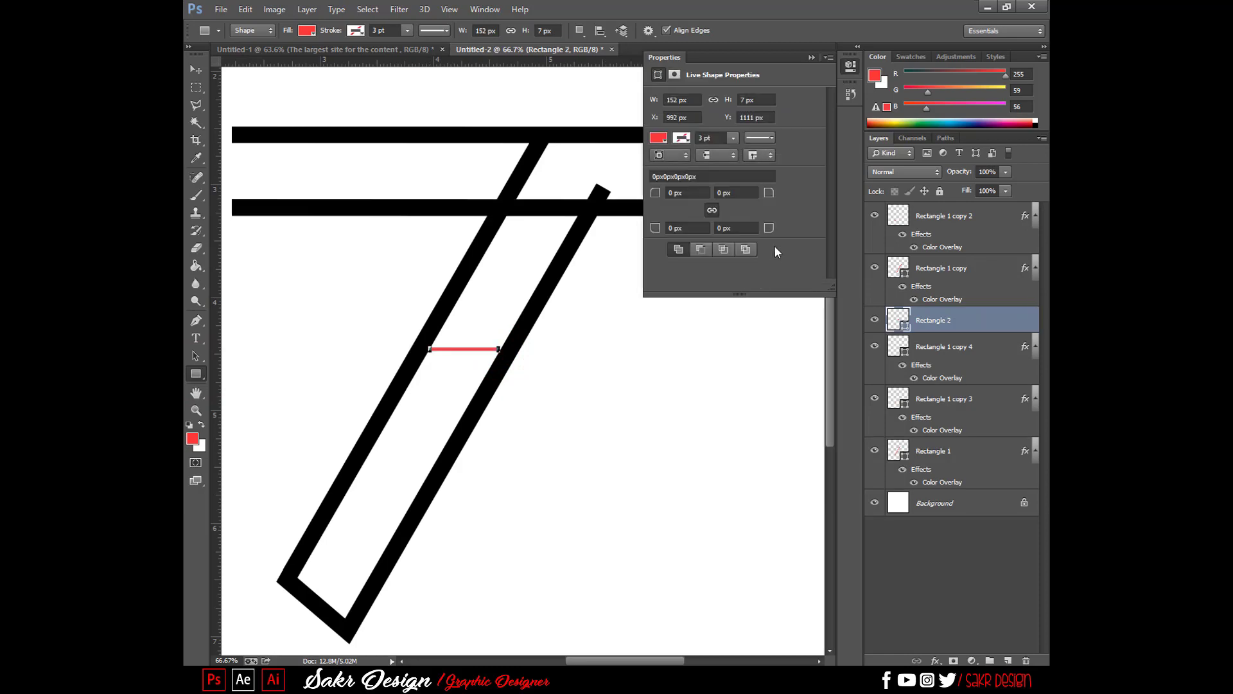
click(811, 58)
key(v)
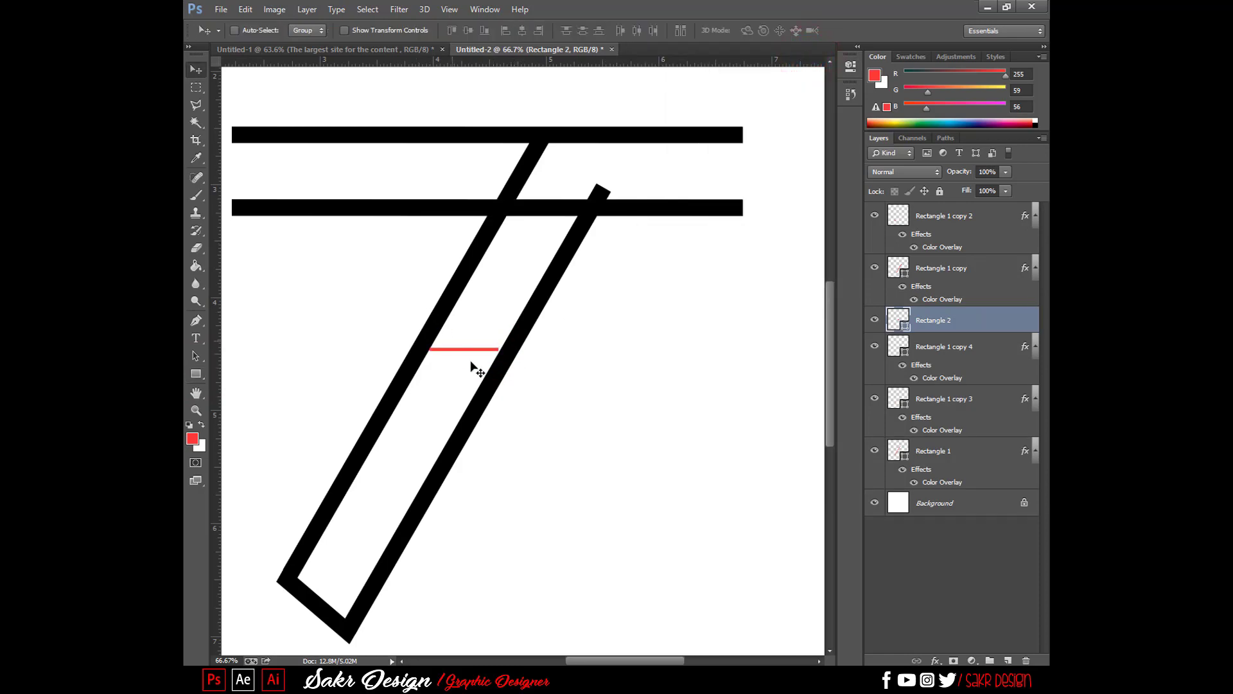
Step: Move the thin red bar beneath the upper horizontal bar and rotate it 90° to vertical
drag(468, 358, 676, 192)
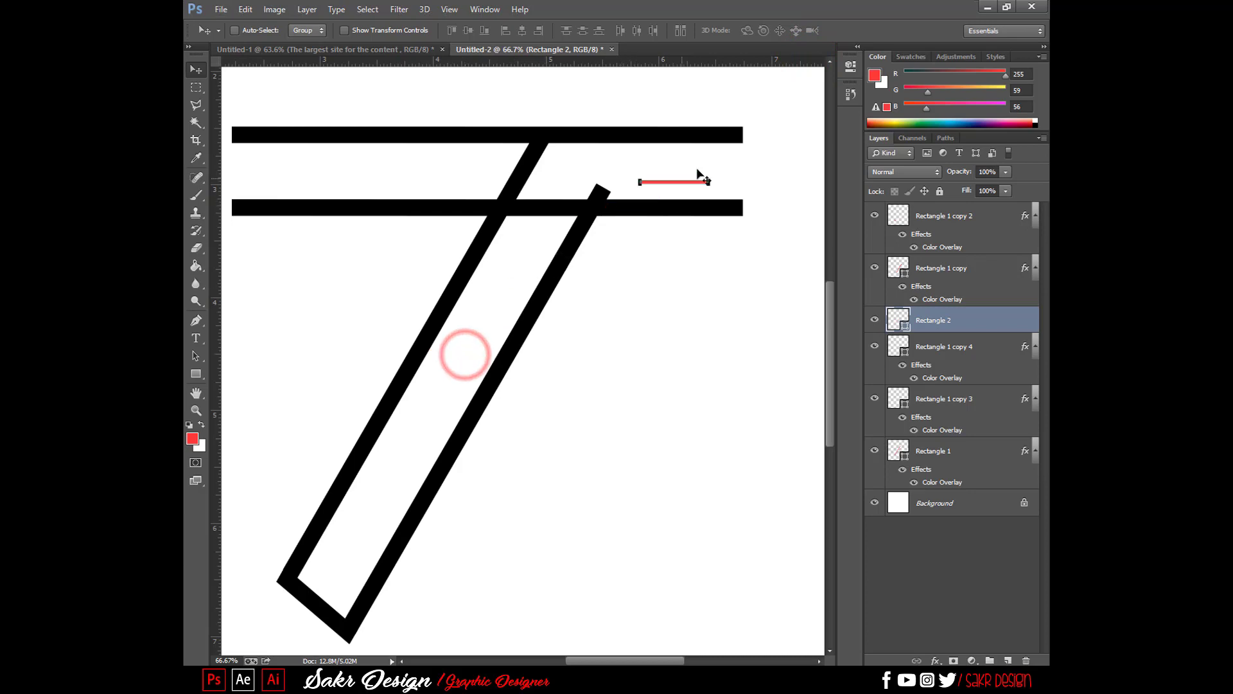
key(ctrl+t)
drag(769, 151, 714, 307)
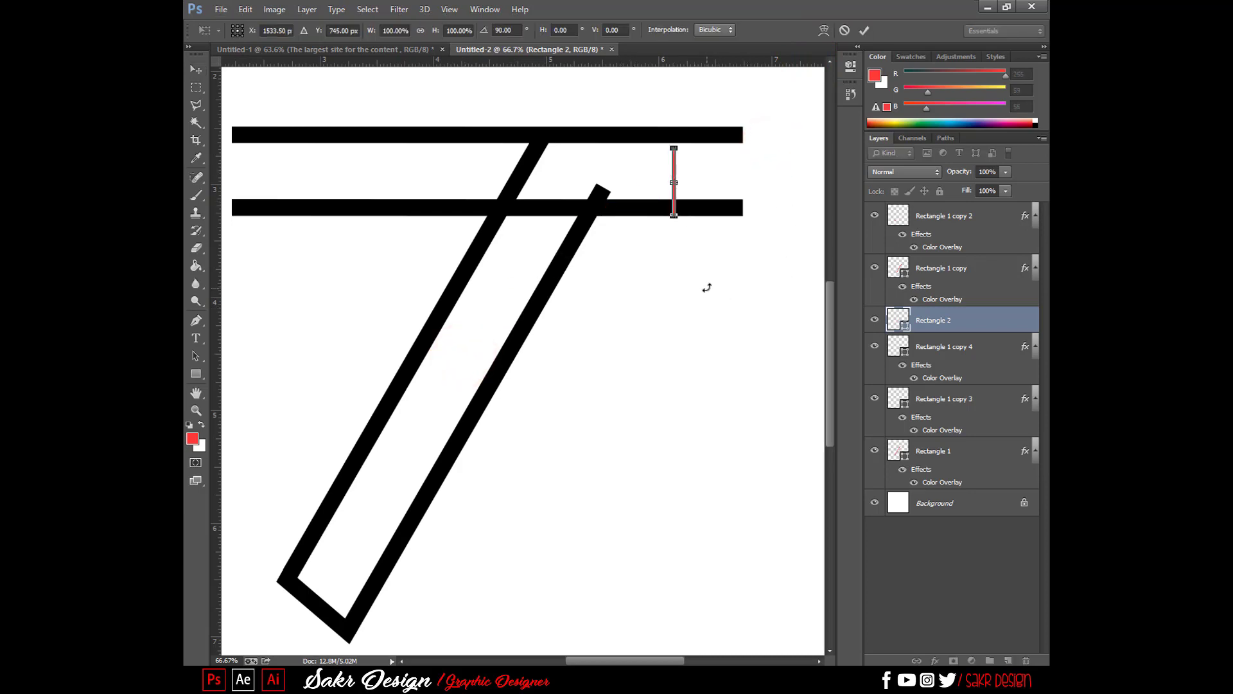
key(Return)
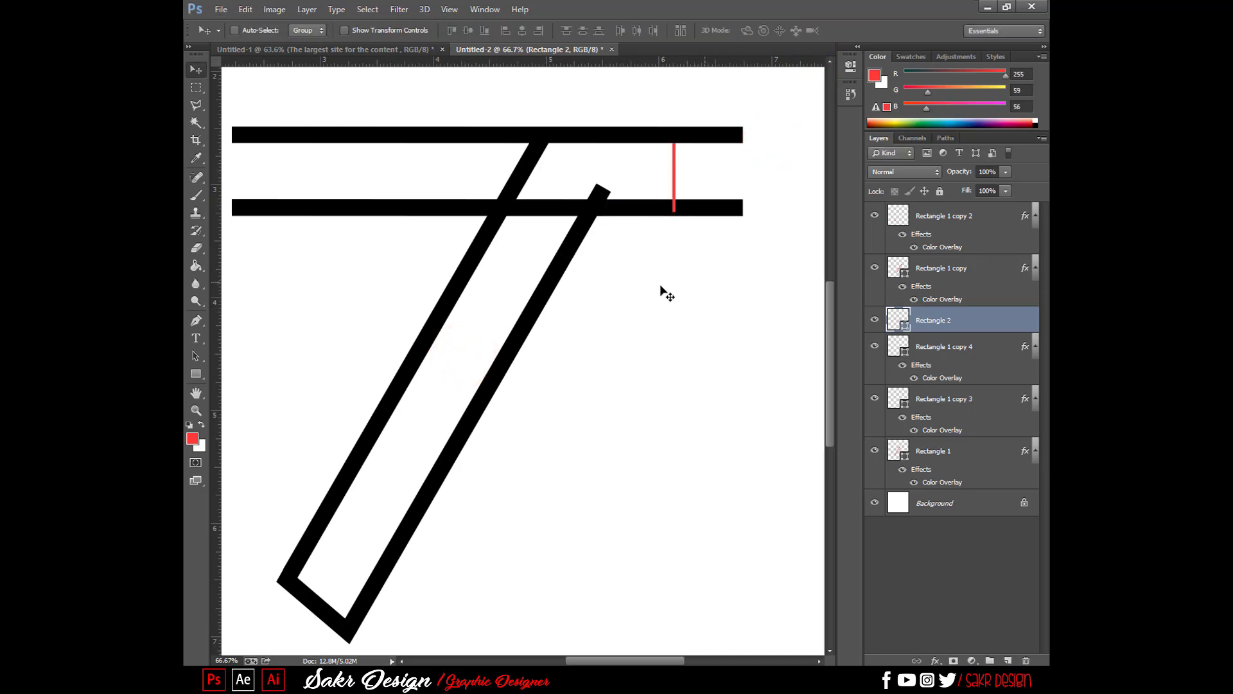
Step: Select the lower horizontal bar and move it down to the lower end of the red spacer
right_click(598, 190)
click(603, 180)
right_click(640, 207)
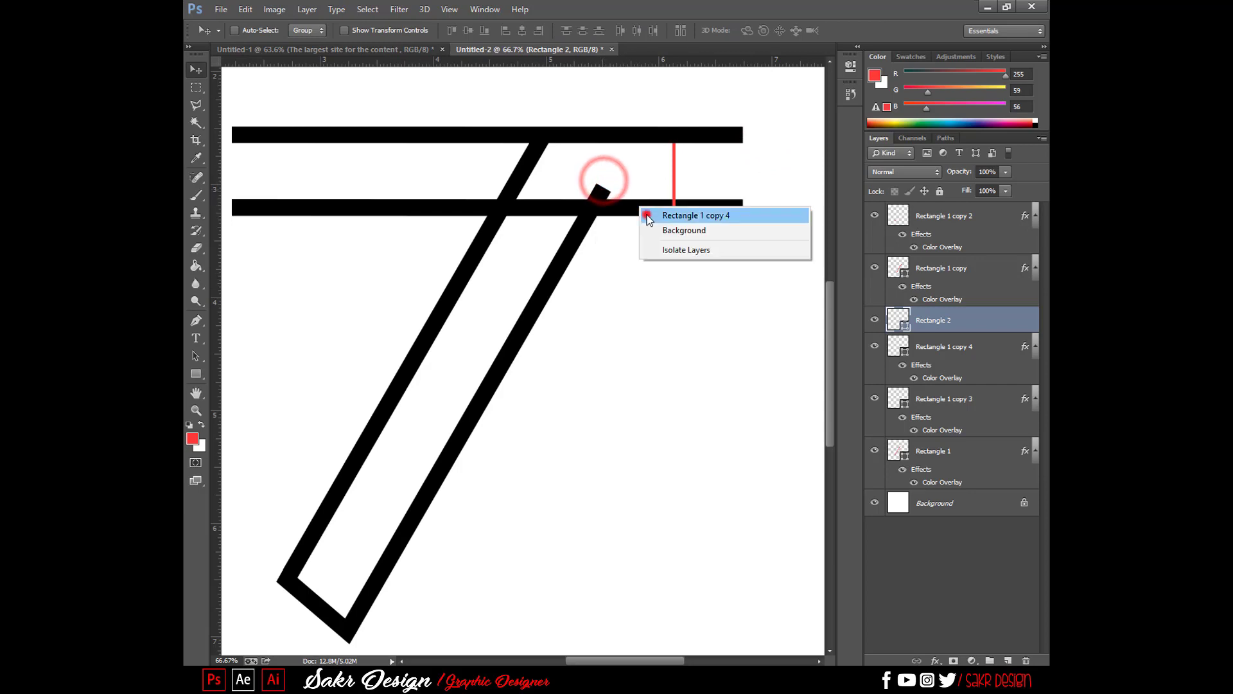
click(647, 214)
drag(647, 215, 656, 227)
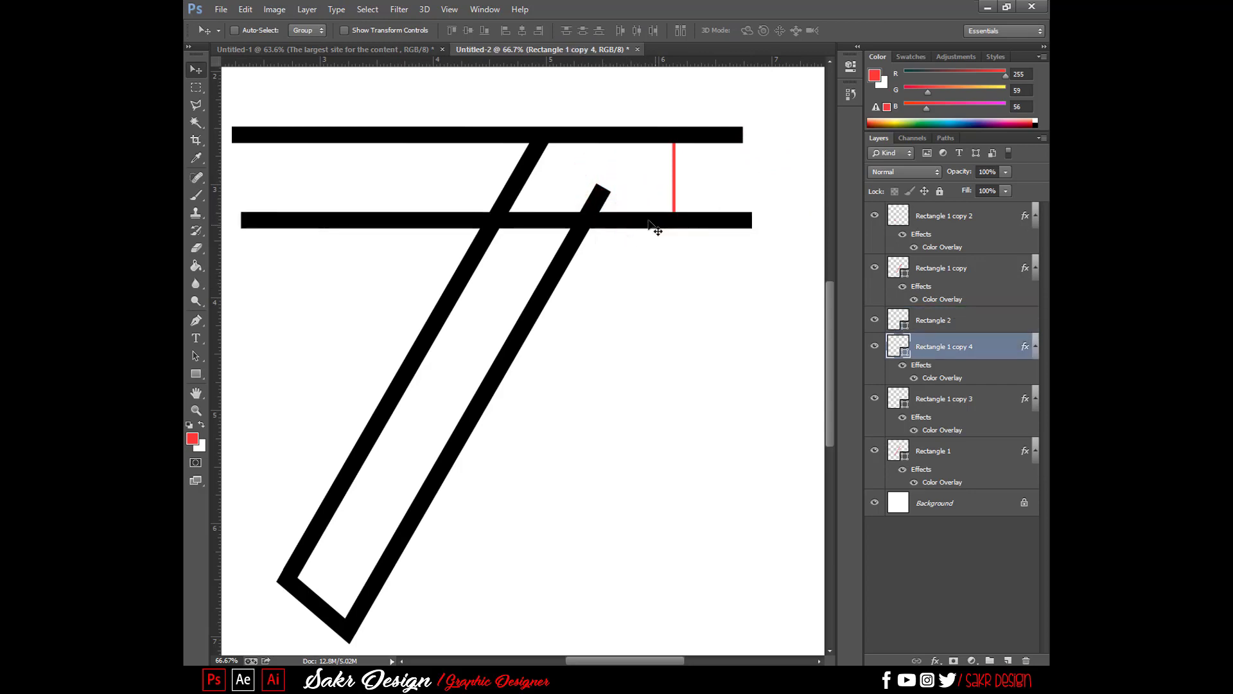
Step: Rotate the thin red bar between the two horizontal bars by -45°
right_click(598, 205)
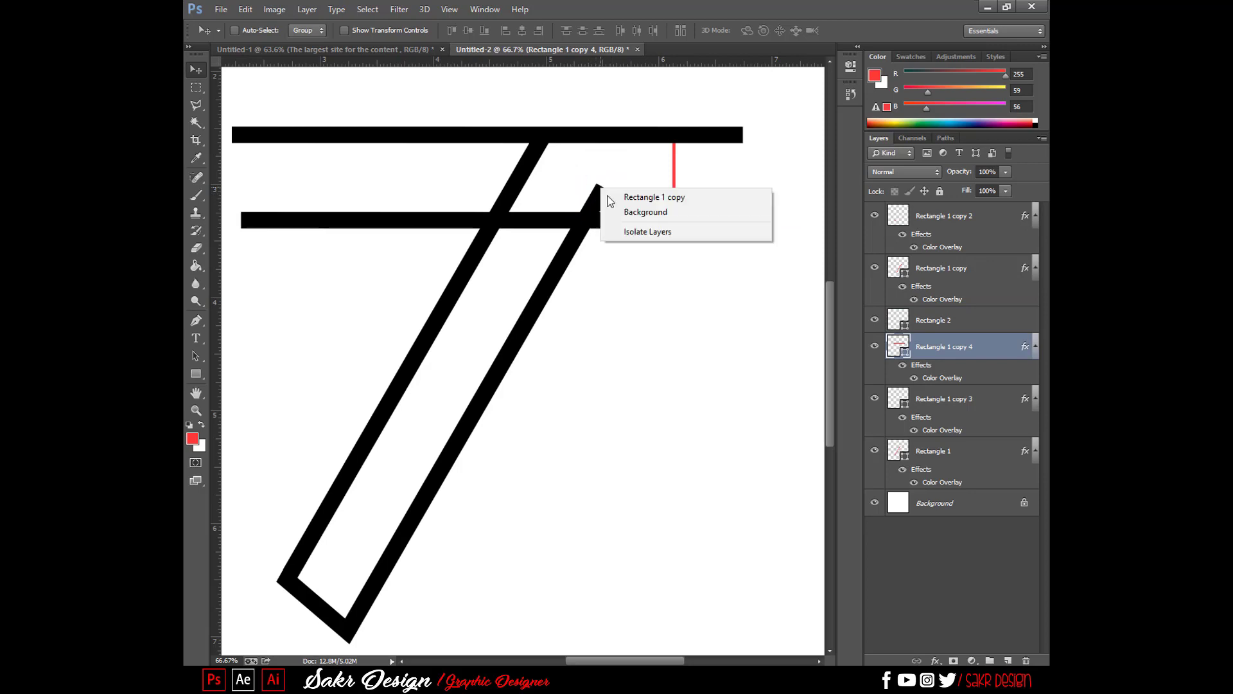
click(607, 193)
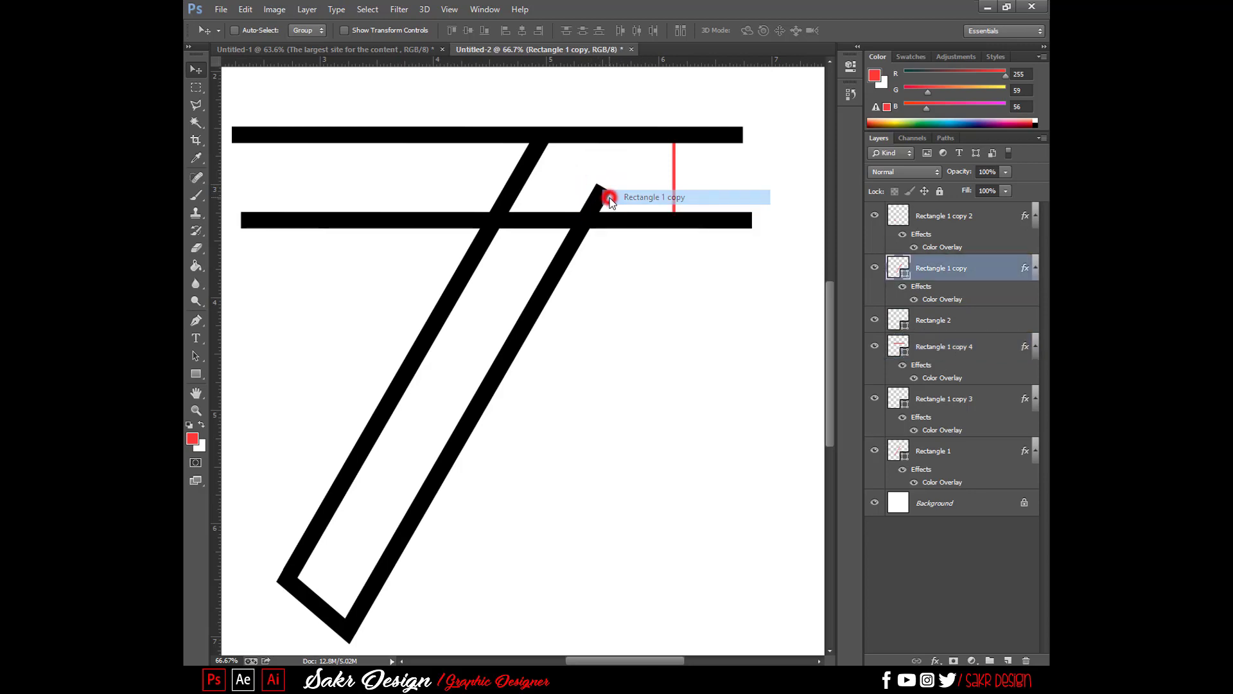
right_click(674, 182)
click(716, 188)
key(ctrl+t)
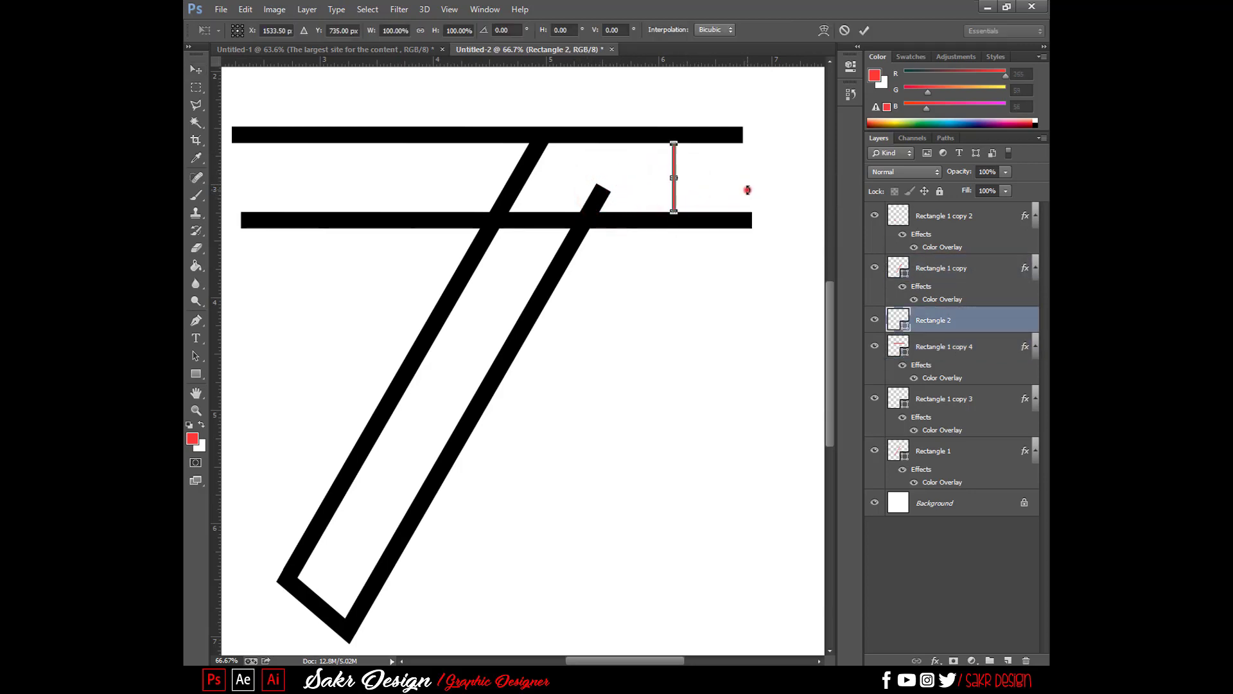
drag(747, 190, 761, 127)
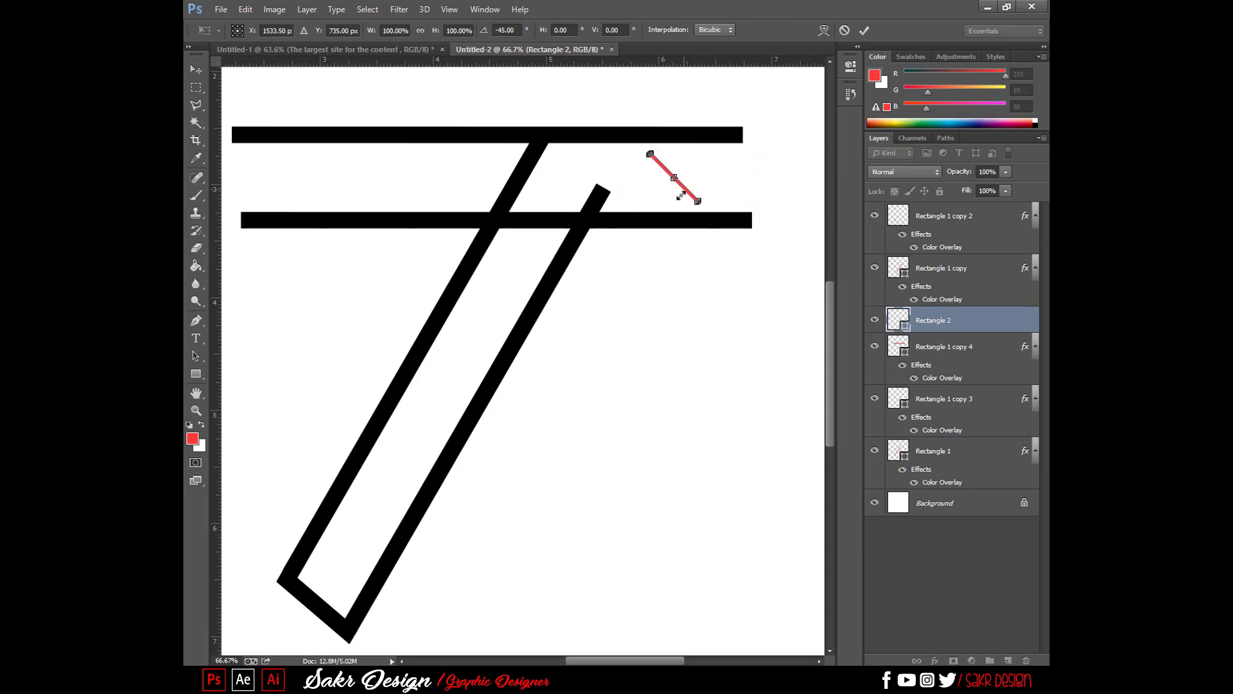
key(Return)
Step: Move the red bar into the gap between the slanted bars and rotate it further to span the gap perpendicularly
drag(691, 190, 528, 294)
key(ctrl+t)
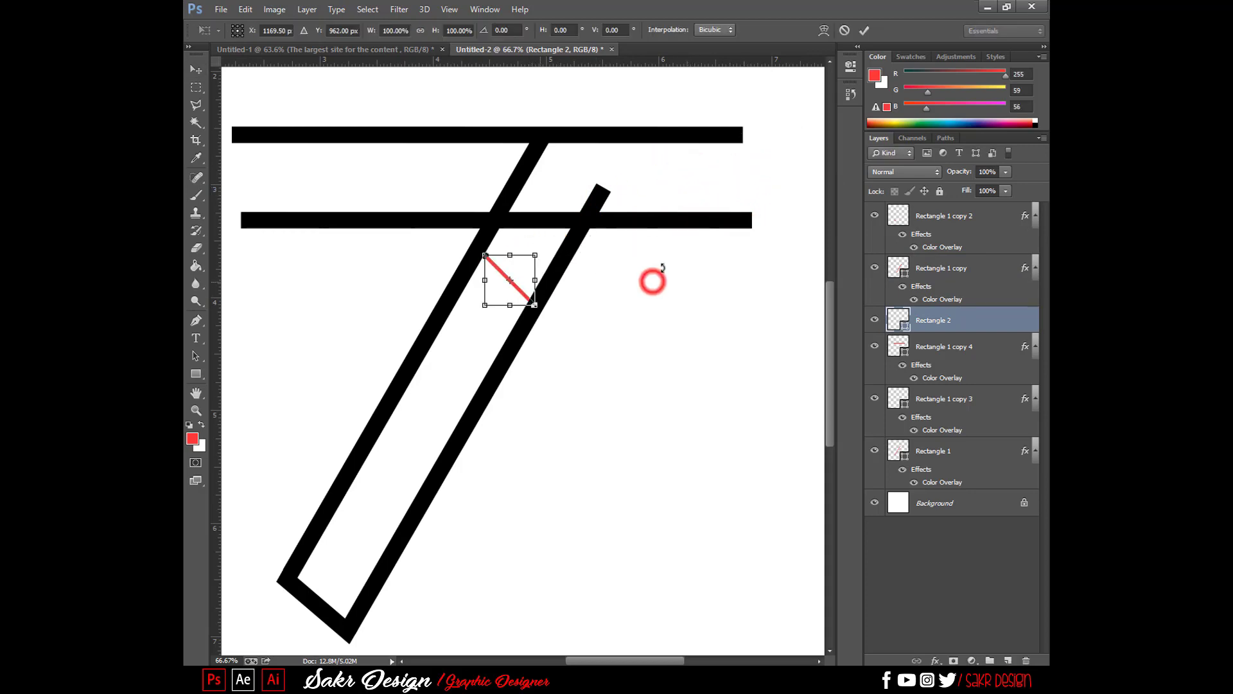
drag(652, 278, 669, 261)
key(Return)
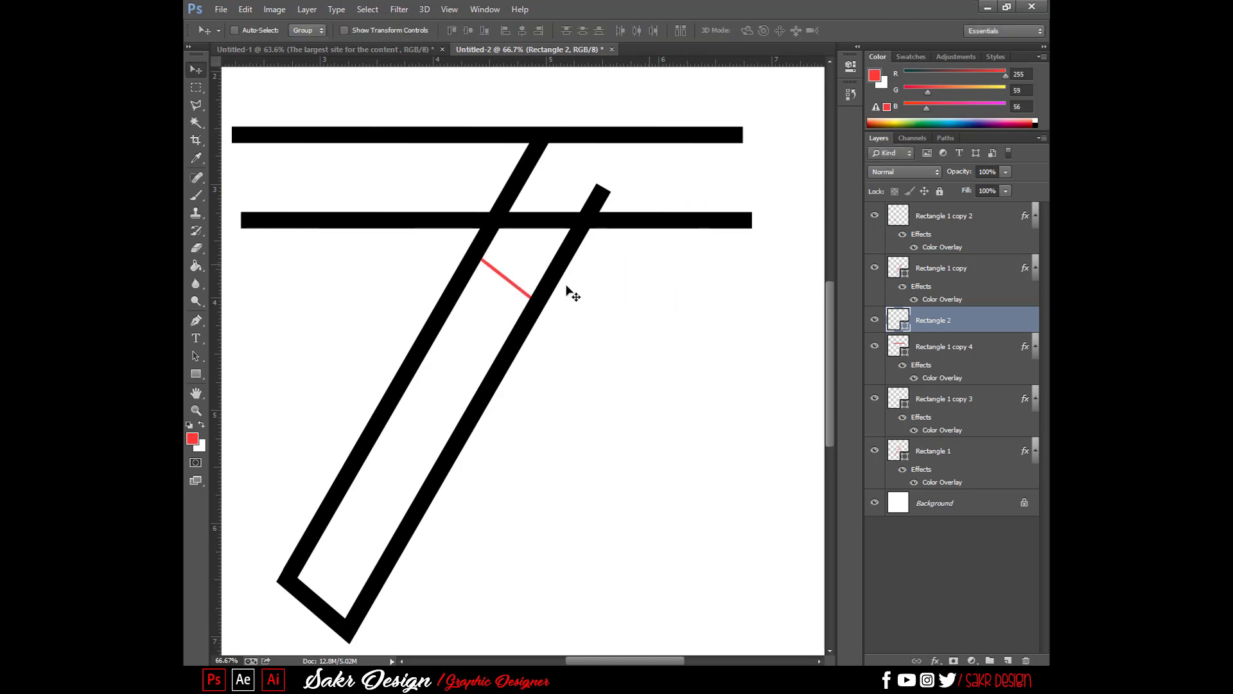
key(ctrl+t)
key(Return)
Step: Nudge the lower horizontal bar slightly upward and delete the red spacer bar
right_click(662, 219)
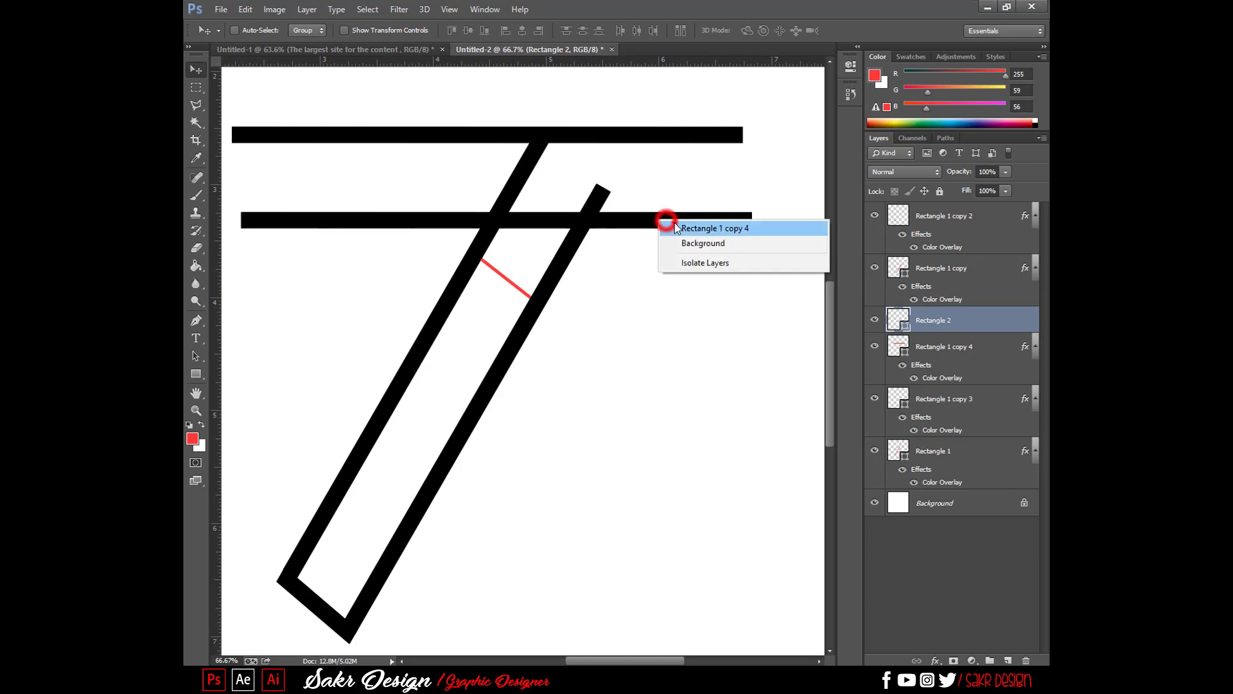
click(674, 226)
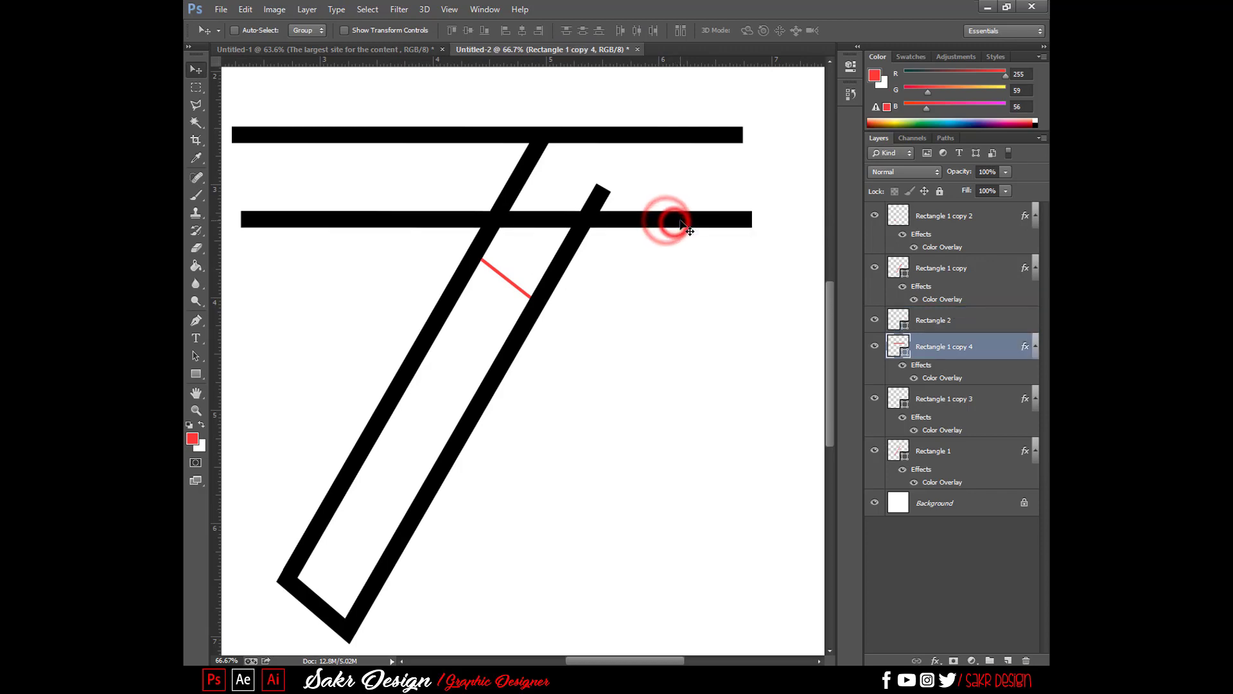
right_click(510, 281)
click(533, 286)
key(Delete)
Step: Outline the part of the lower horizontal bar left of the right slanted bar with a polygonal lasso selection
right_click(604, 198)
click(648, 203)
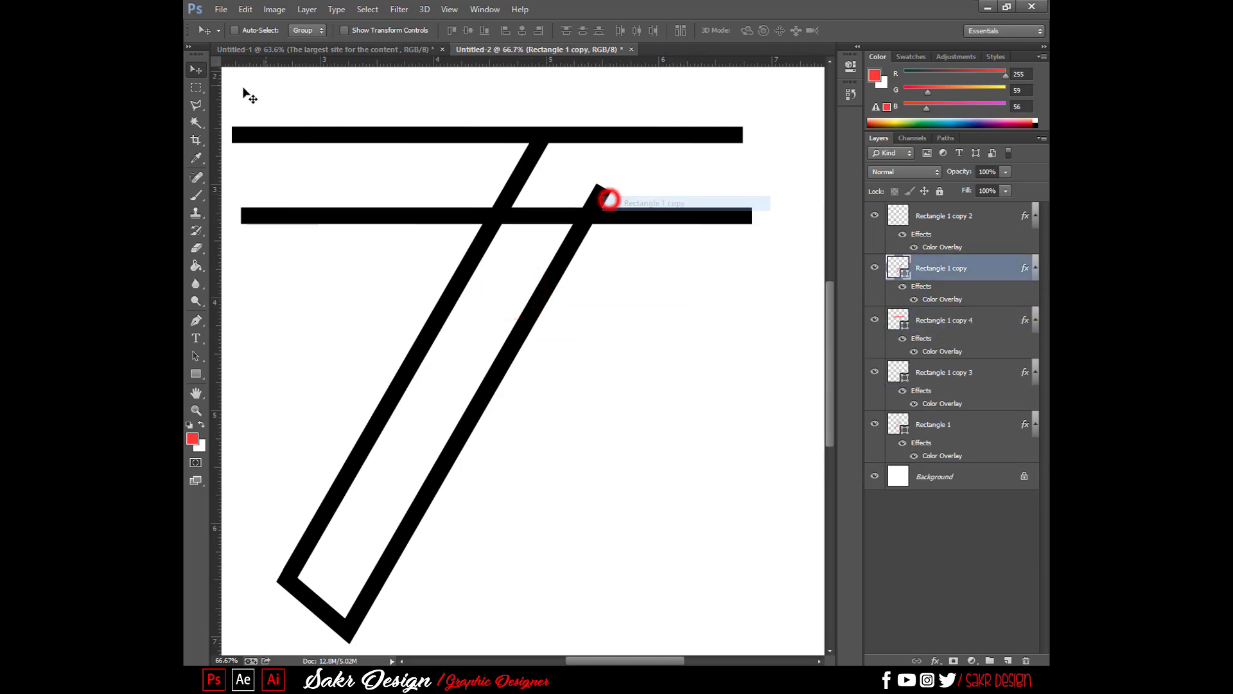
click(196, 85)
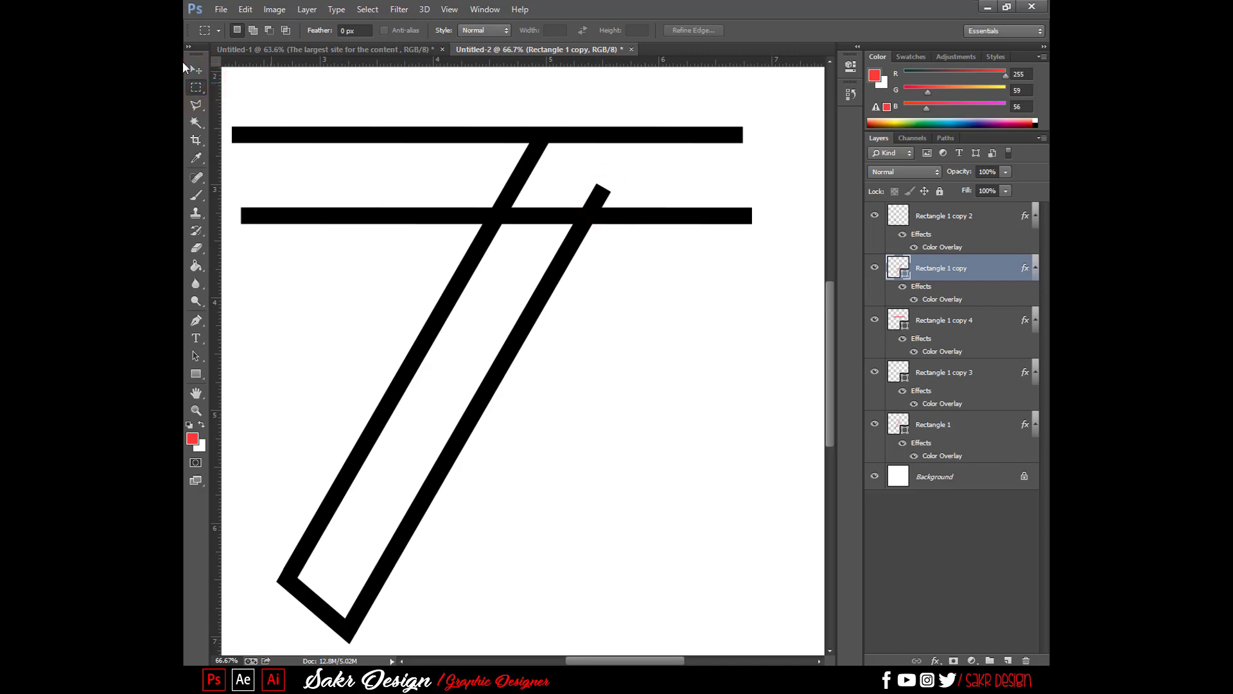
click(197, 106)
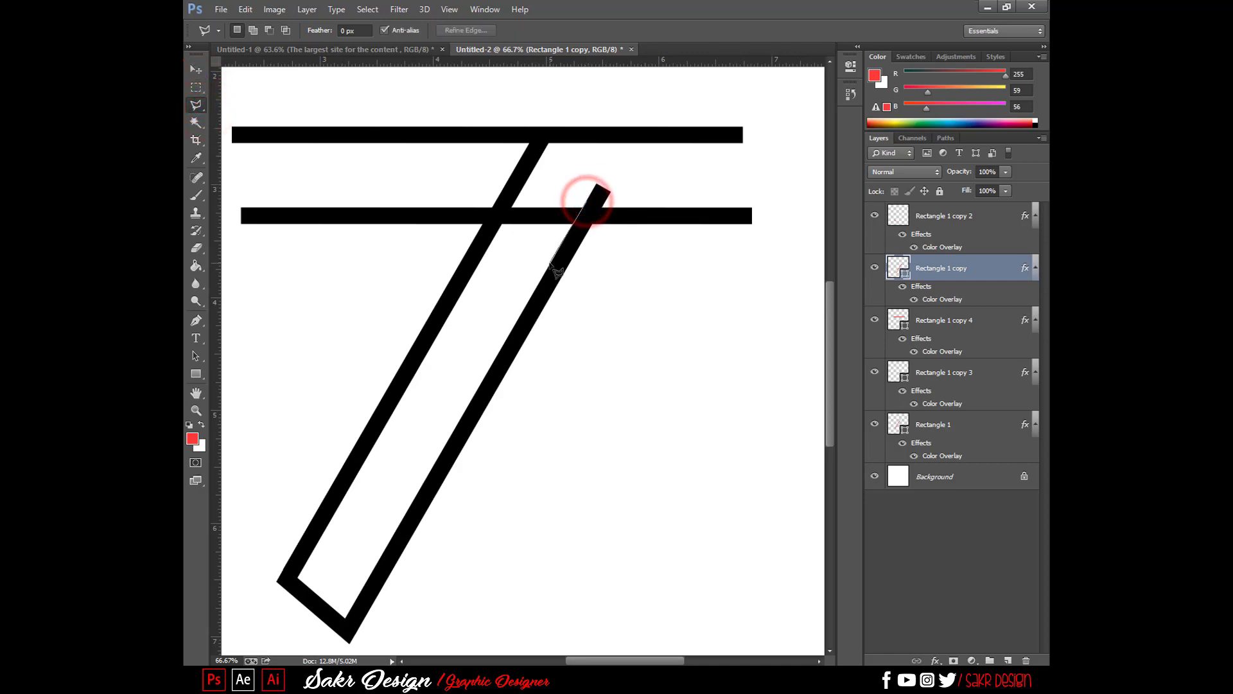
click(196, 299)
double_click(296, 172)
Step: Rasterize the right slanted bar's shape layer so that its pixels can be erased
key(Delete)
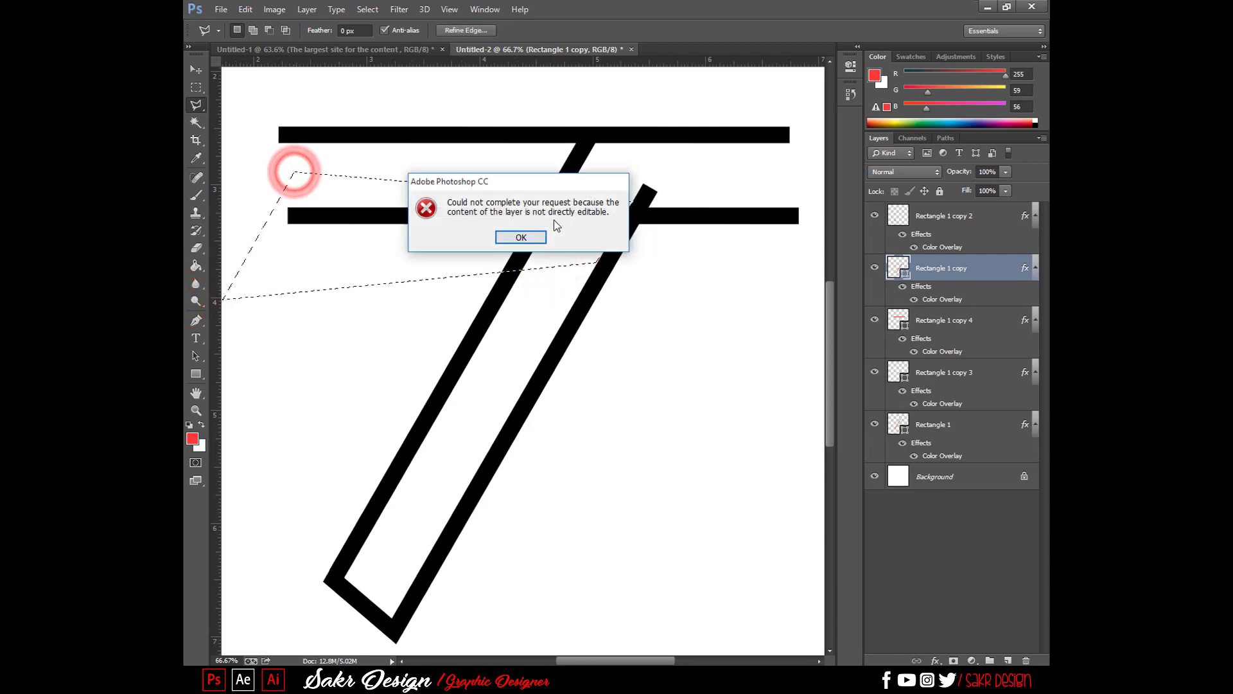
key(Return)
click(196, 248)
click(372, 251)
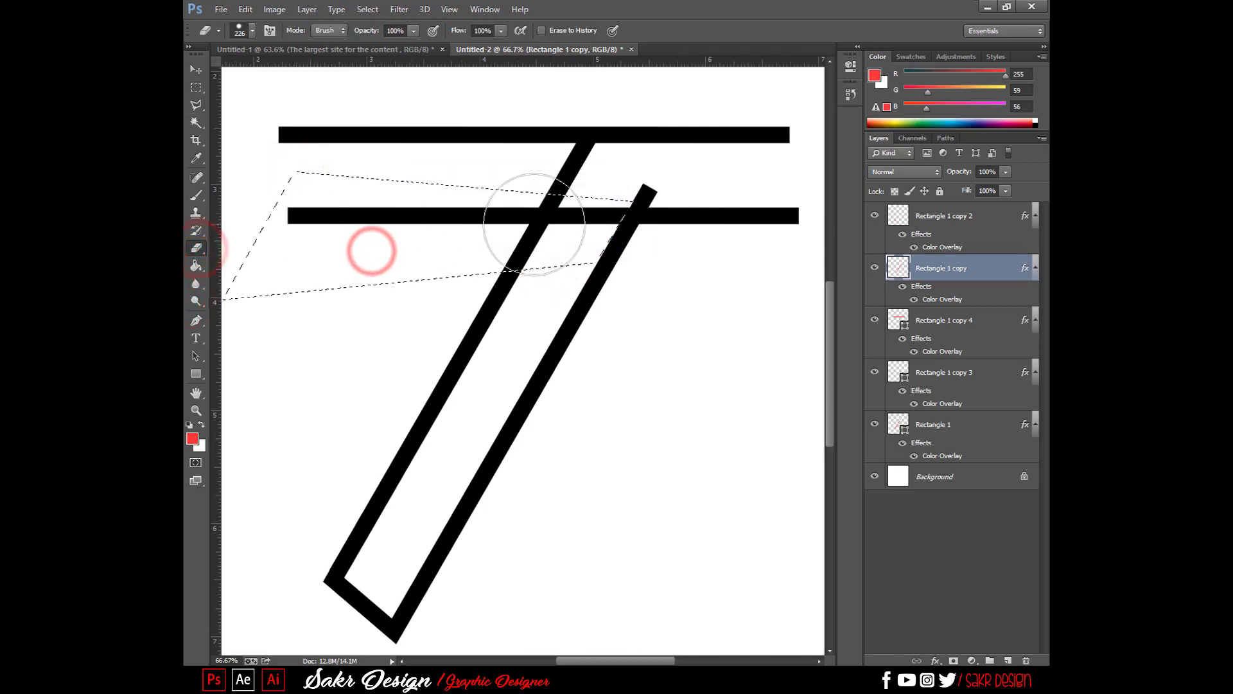
Step: Rasterize the lower horizontal bar, delete its part inside the lasso selection and deselect
key(v)
right_click(704, 216)
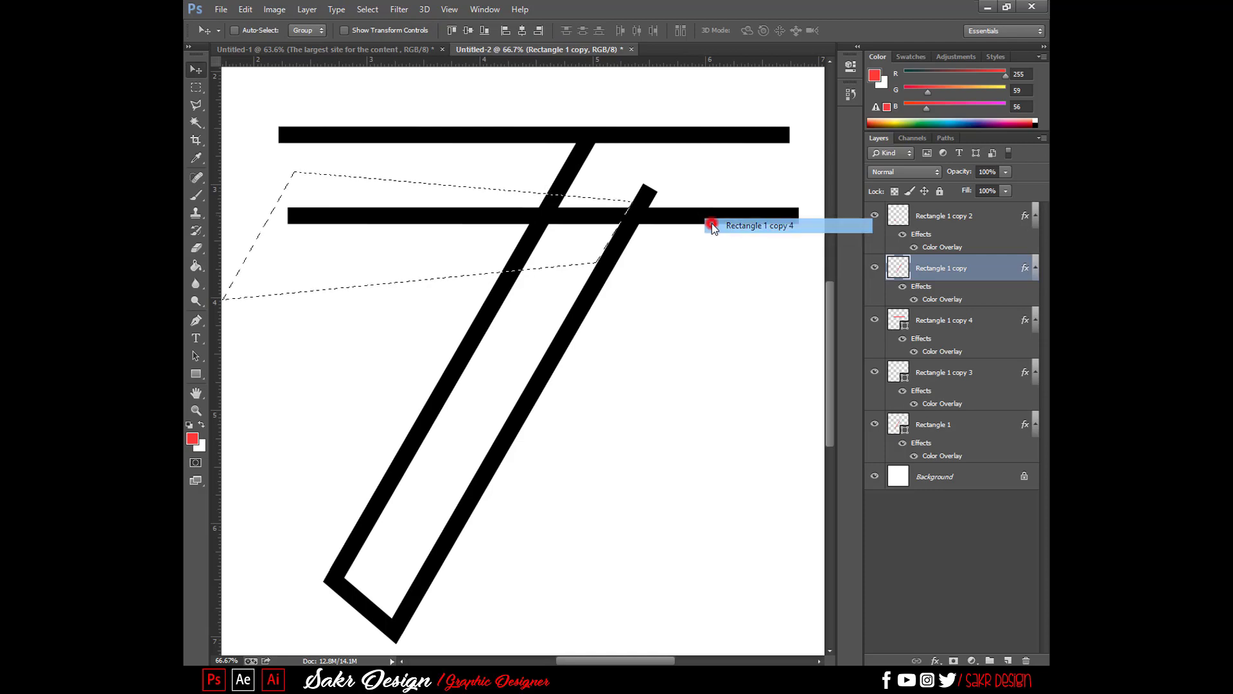
click(711, 224)
key(Delete)
key(Return)
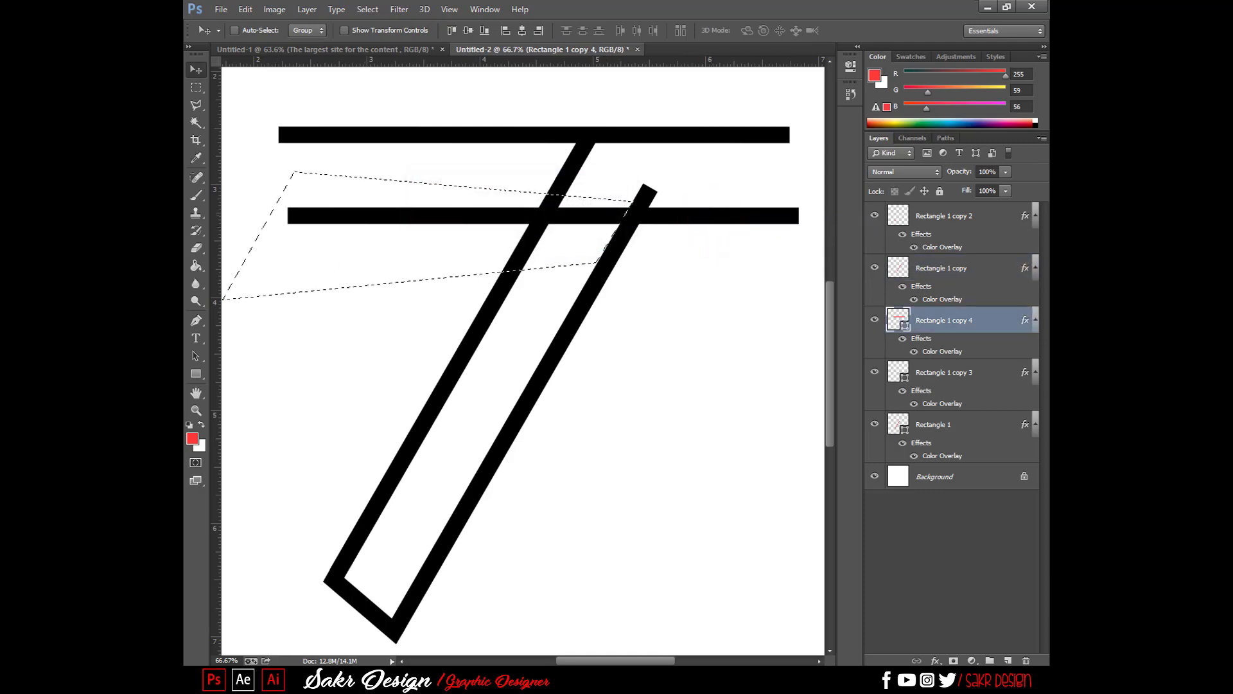
click(196, 248)
click(797, 256)
key(Return)
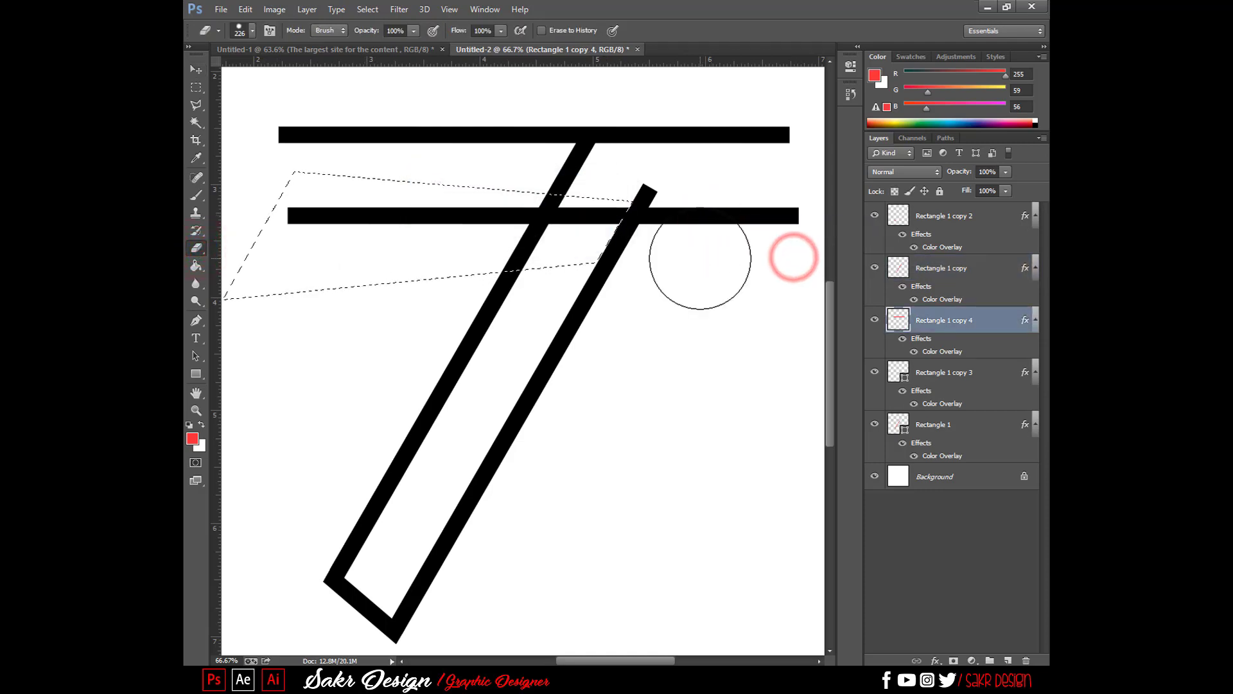
key(Delete)
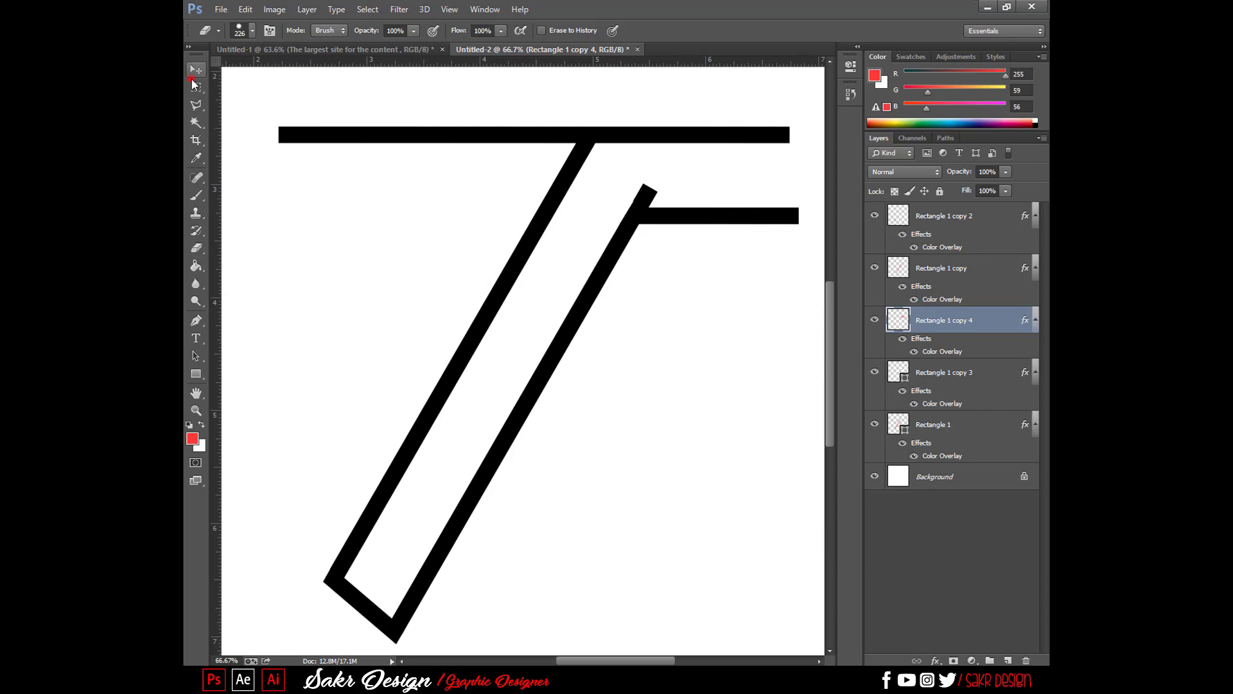
Step: Delete the right slanted bar's tip above the lower horizontal bar using a rectangular selection, then clear the selection
click(195, 86)
drag(548, 206, 541, 207)
key(ctrl+z)
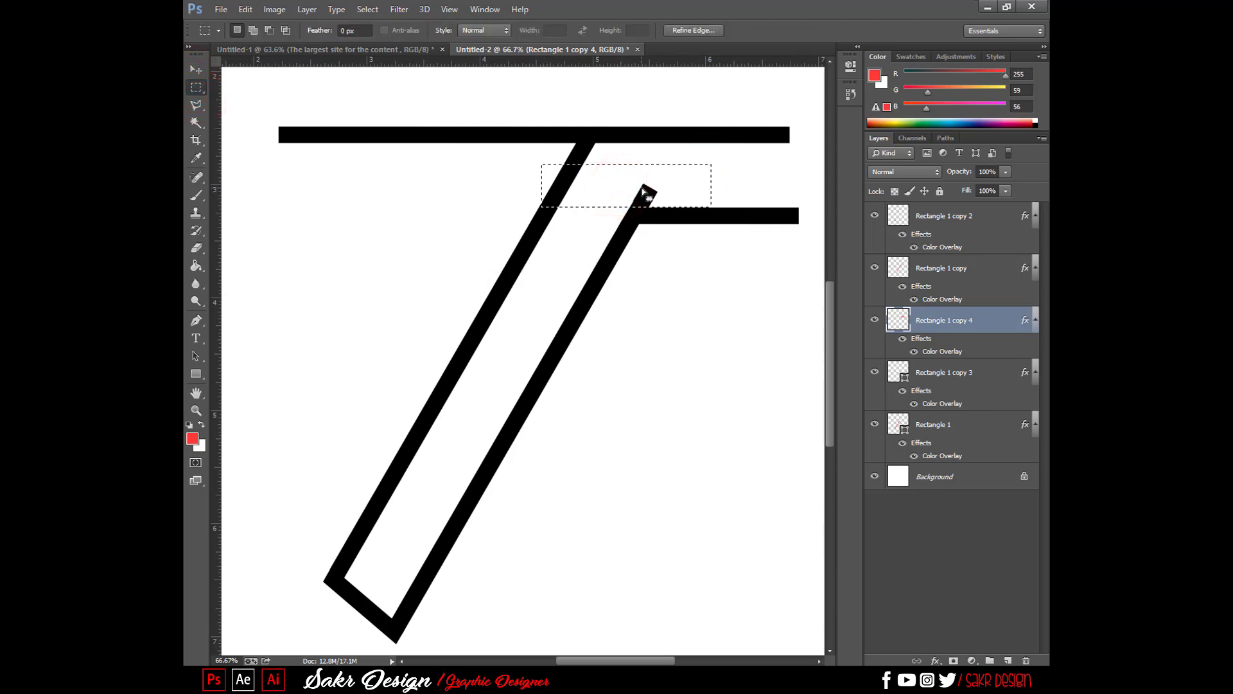
key(v)
click(649, 194)
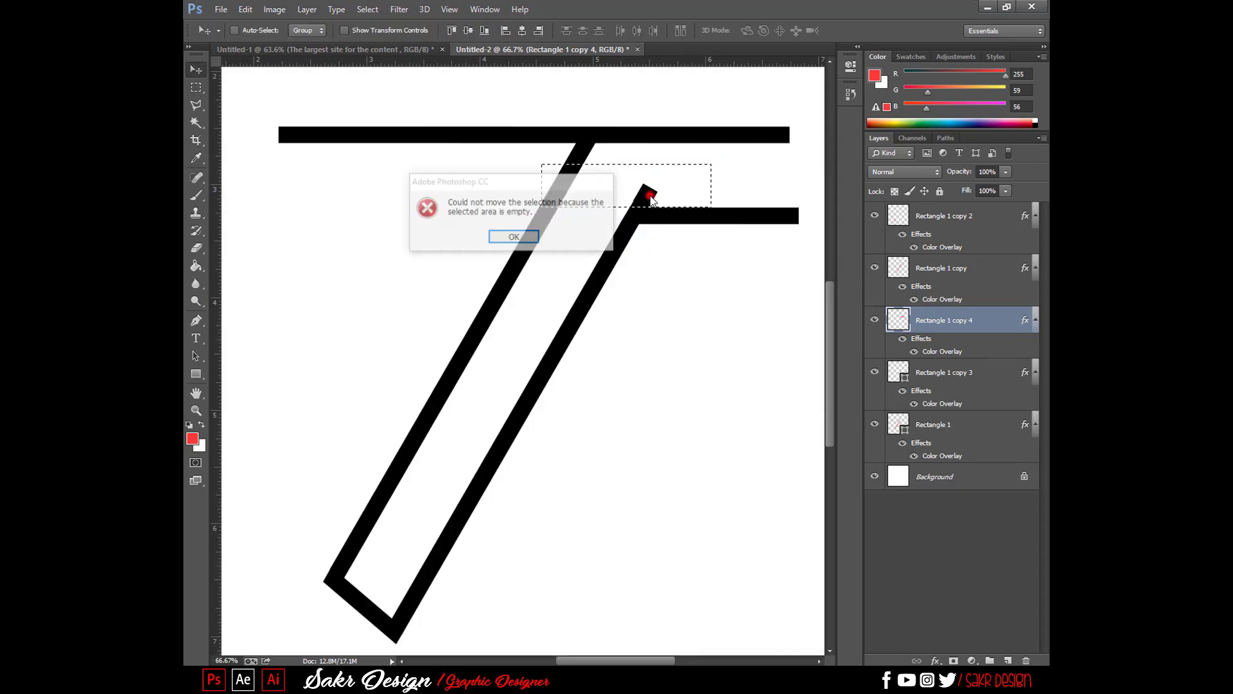
key(Return)
right_click(596, 281)
click(604, 284)
key(Delete)
key(ctrl+d)
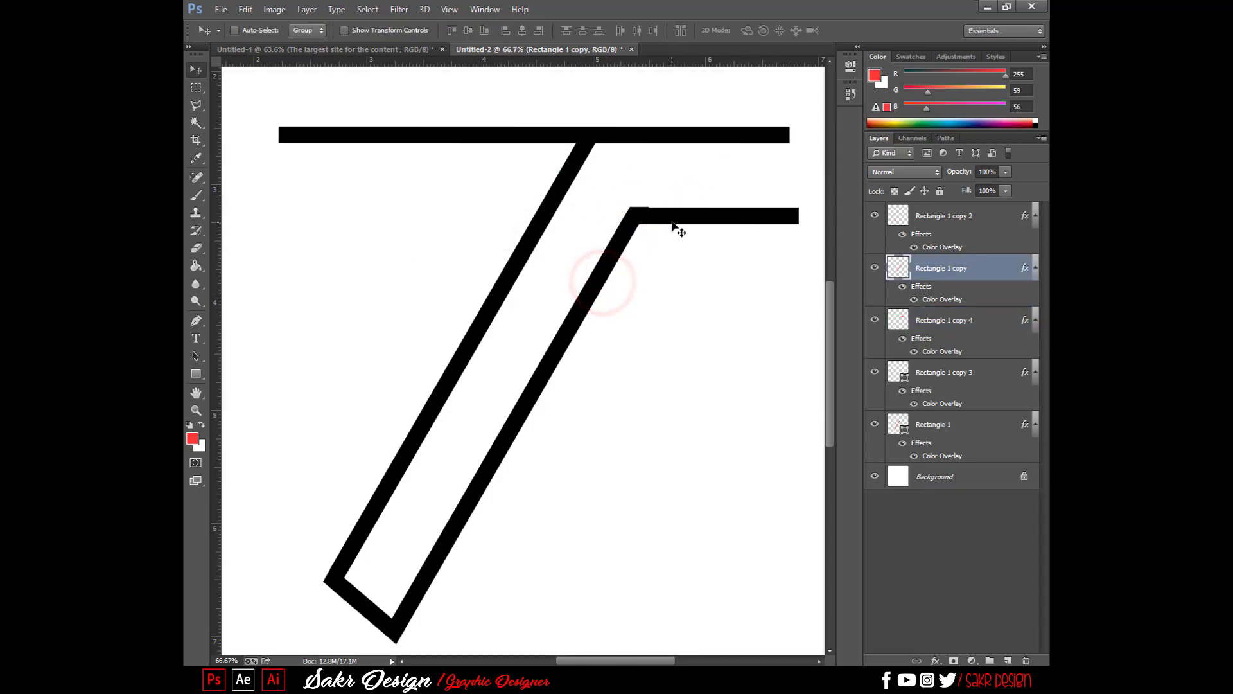
Step: Erase the leftover sliver of the lower horizontal bar at its corner with the right slanted bar
key(ctrl+plus)
key(ctrl+plus)
drag(726, 193, 398, 482)
right_click(622, 218)
click(635, 225)
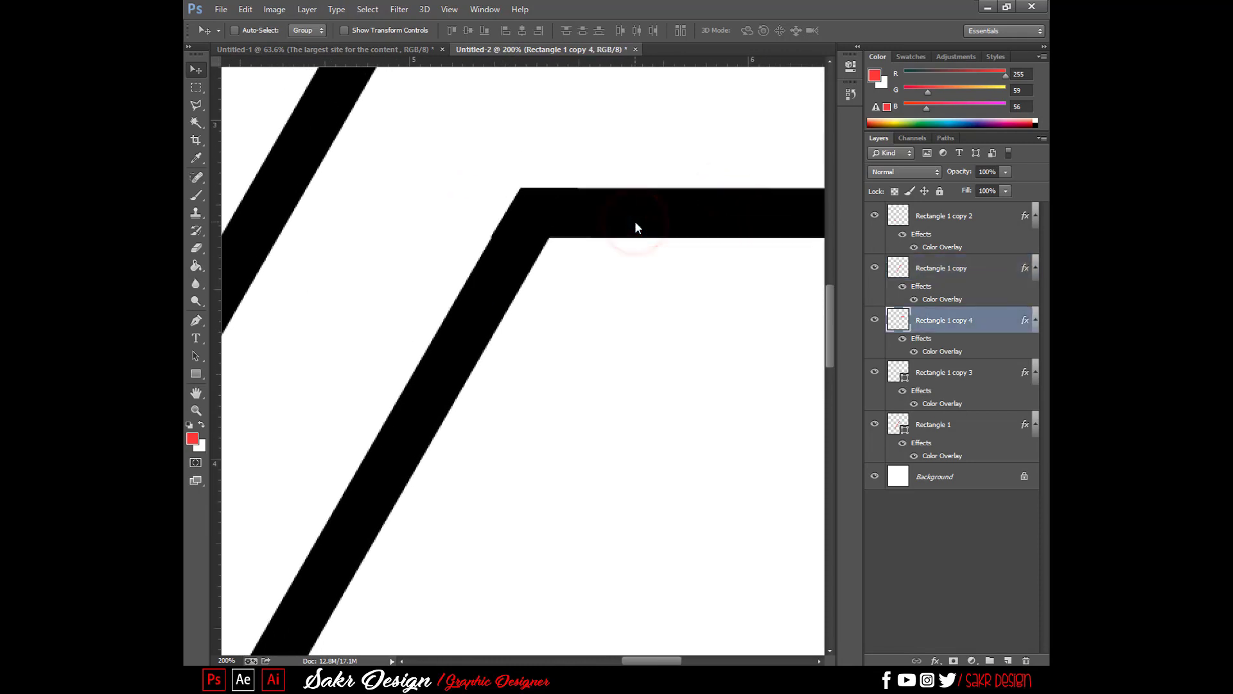
key(ctrl+minus)
key(ctrl+plus)
click(196, 248)
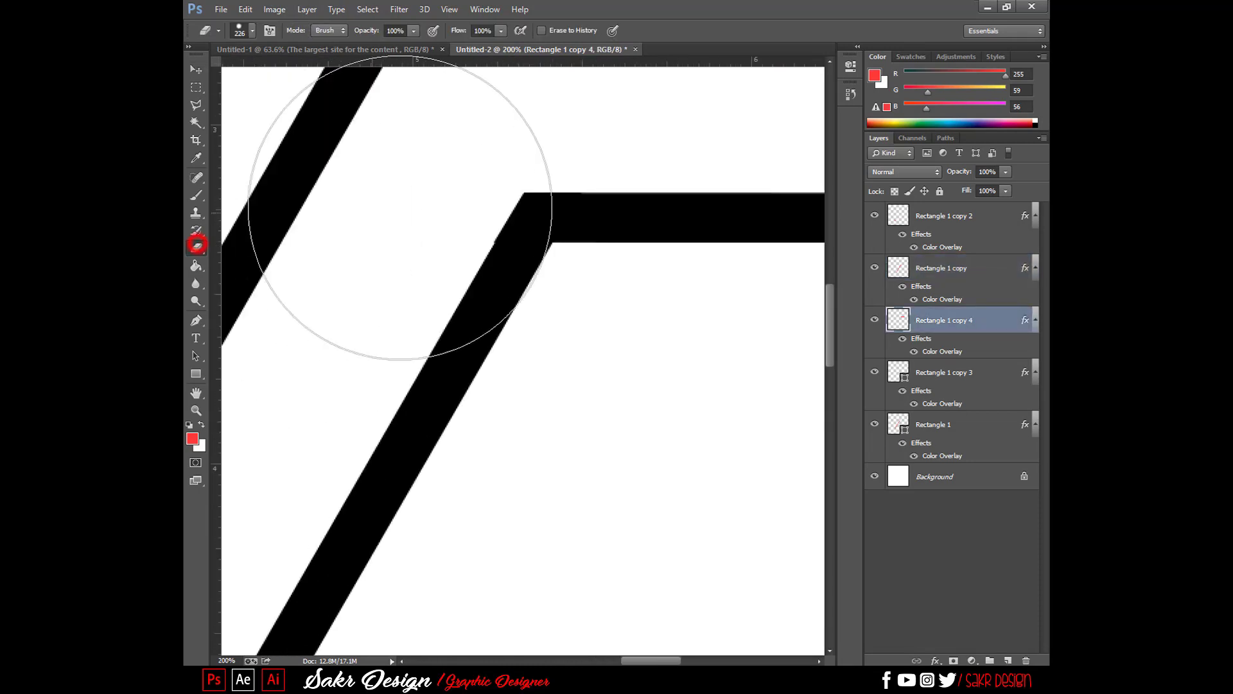
click(360, 202)
click(369, 190)
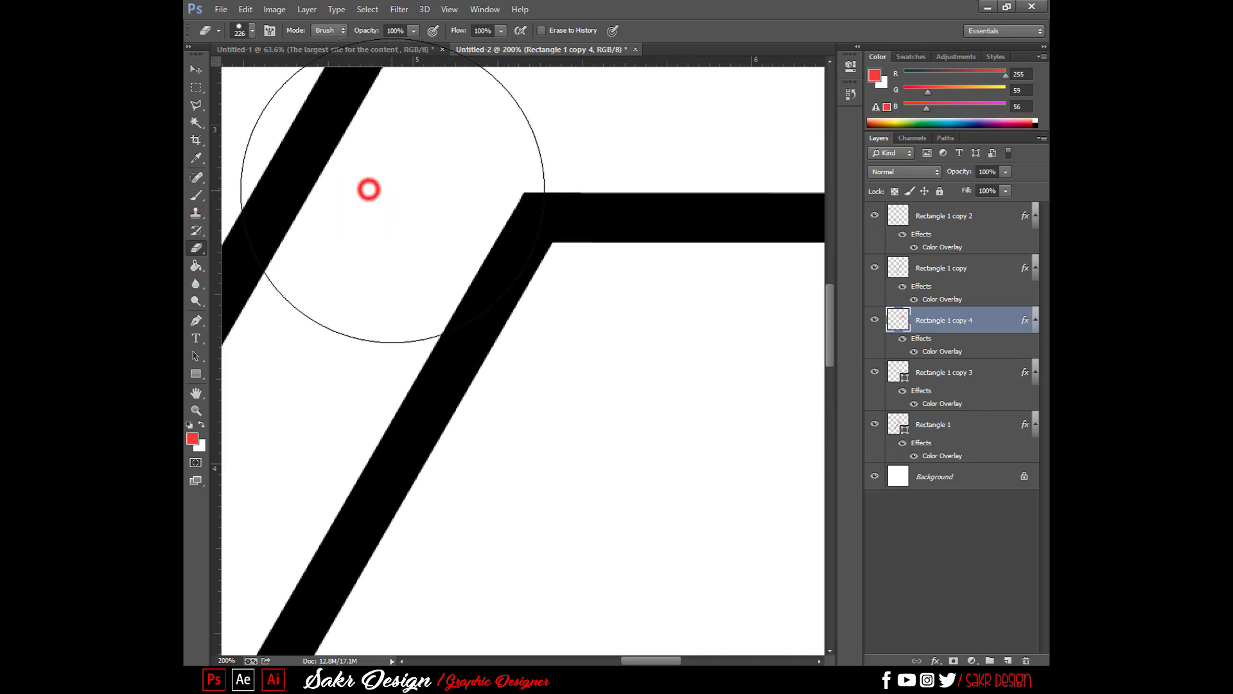
Step: Select the upper horizontal bar and rasterize its shape layer for erasing
key(ctrl+minus)
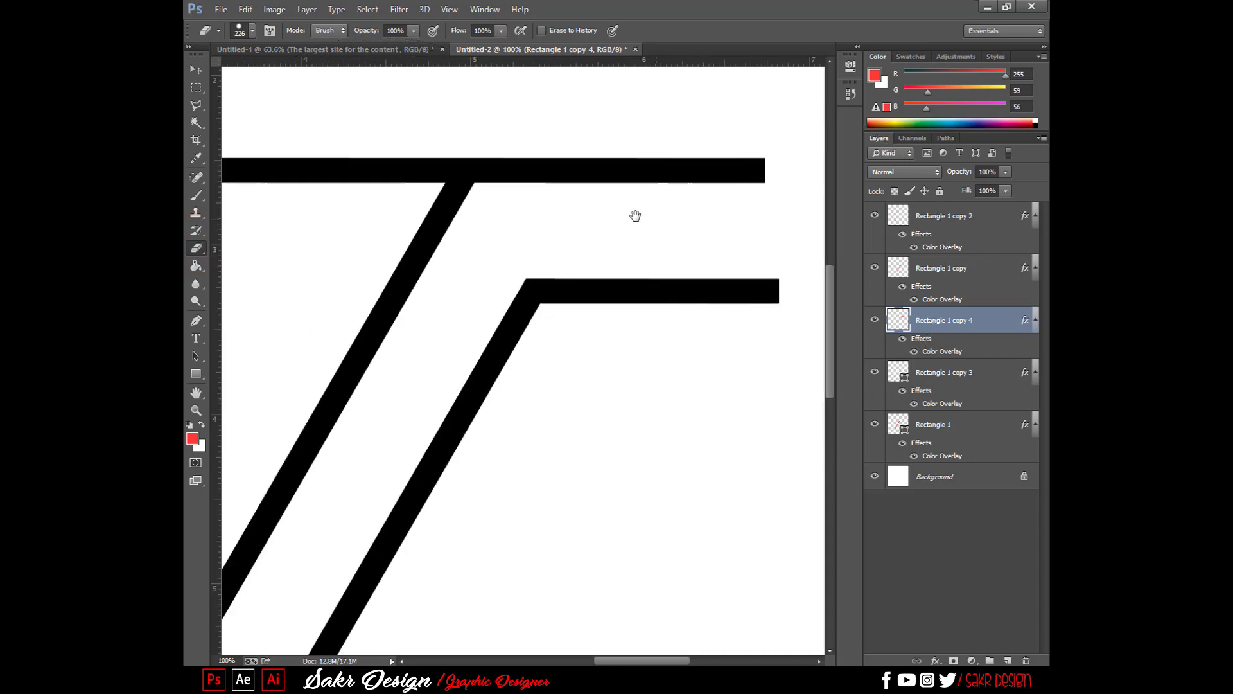
drag(635, 216, 707, 311)
ctrl+right_click(586, 270)
click(598, 280)
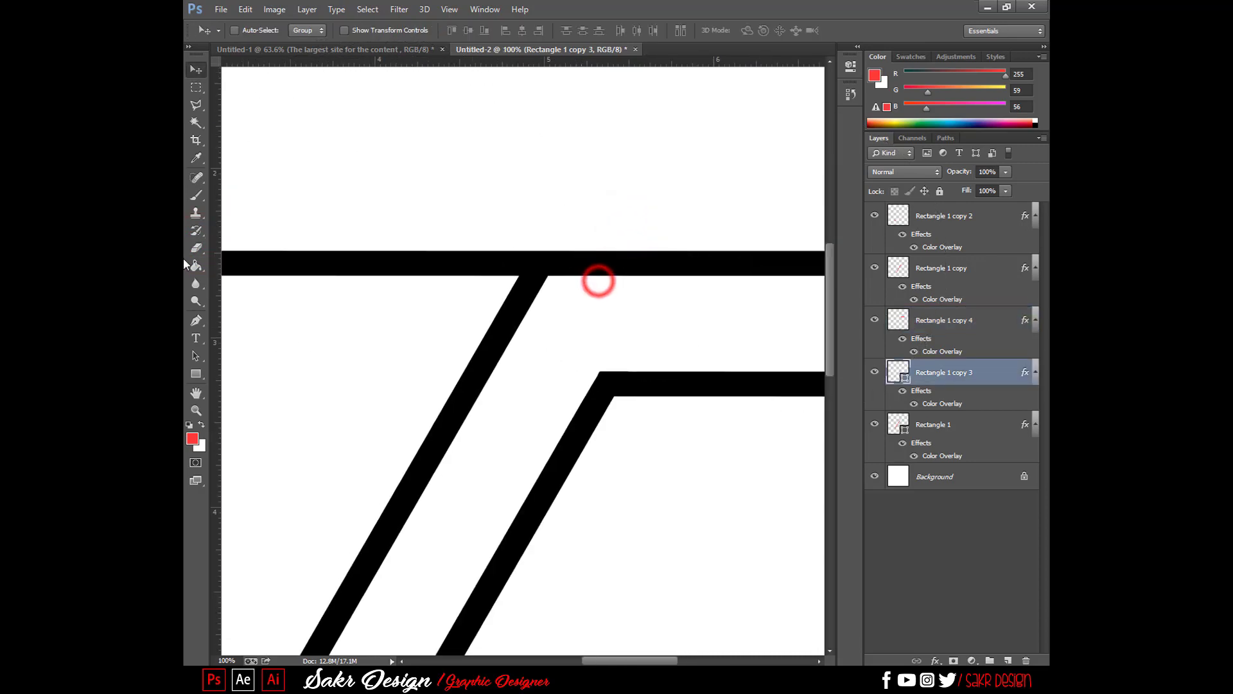
key(e)
click(377, 240)
key(Return)
Step: Erase the upper horizontal bar's part left of the outer slanted bar, leaving a clean angled corner
click(452, 239)
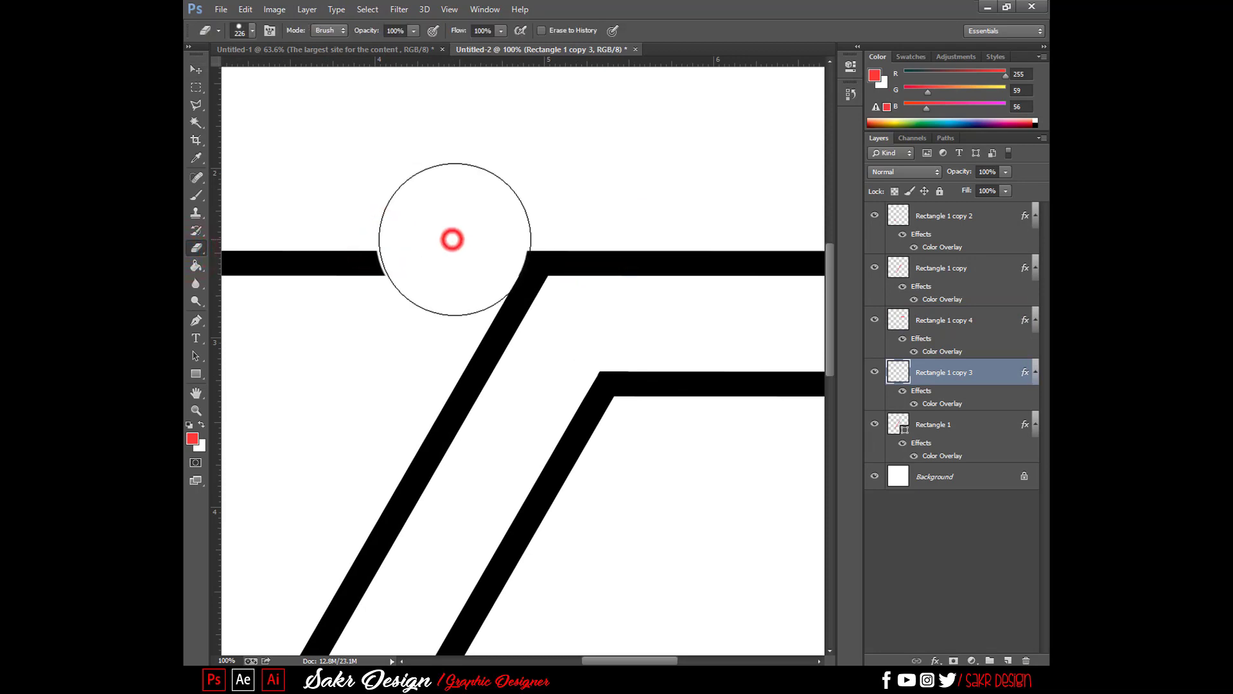
click(460, 233)
click(469, 225)
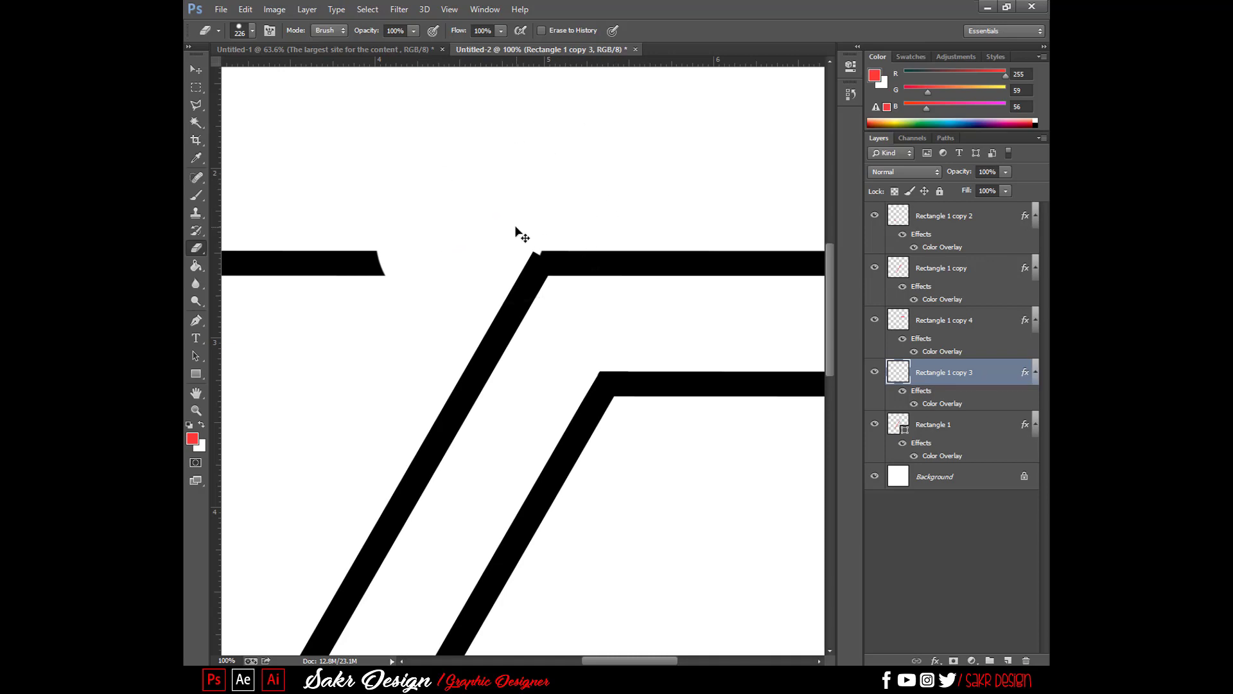
click(458, 235)
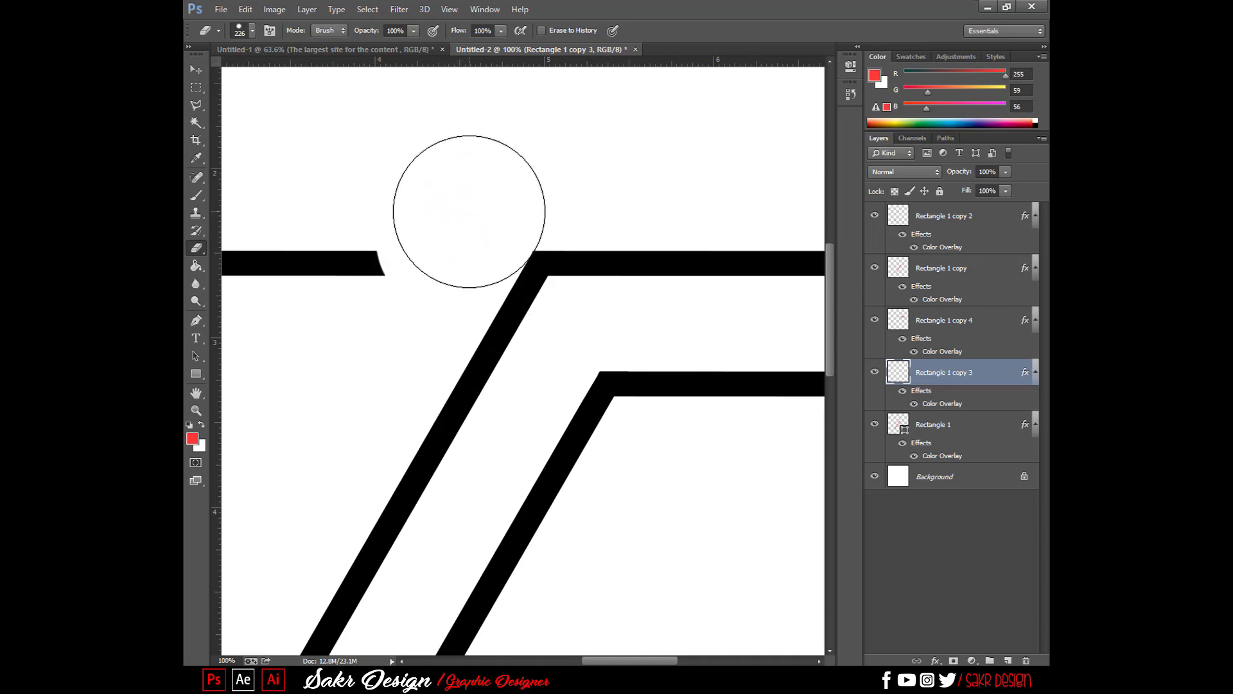
click(469, 211)
drag(385, 278, 193, 283)
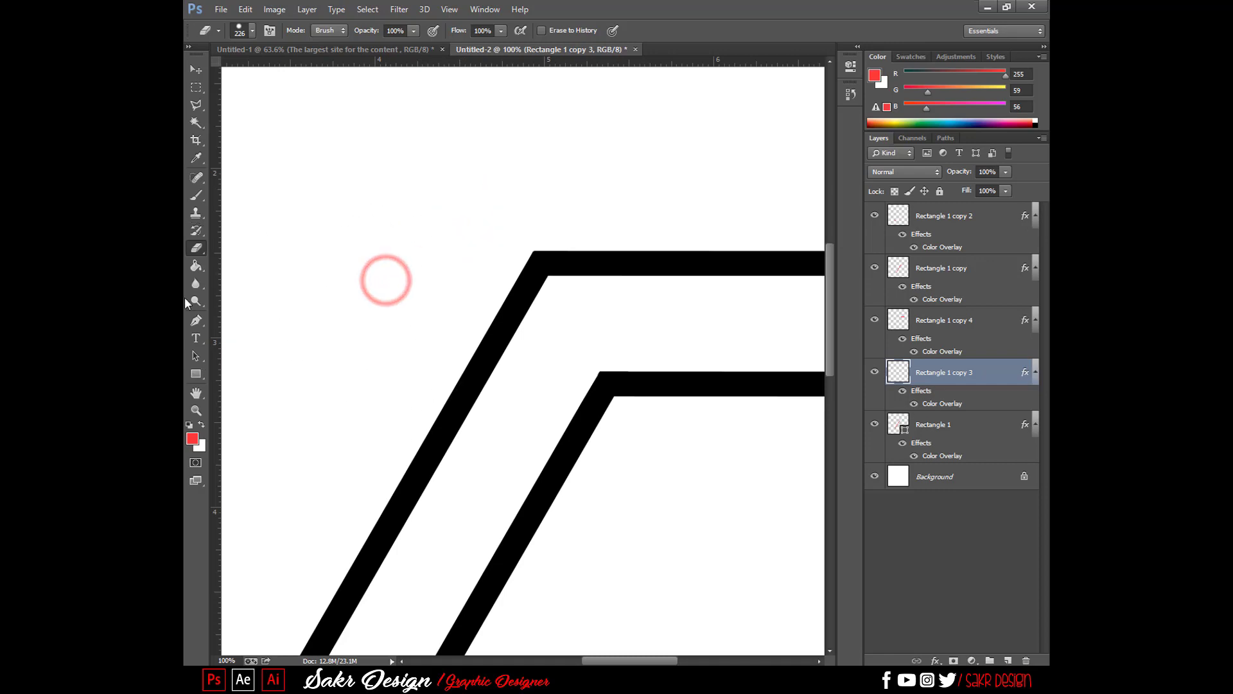
Step: Cut the upper horizontal bar's right end at a slant by deleting a polygonal lasso selection around it
key(ctrl+minus)
key(ctrl+minus)
key(ctrl+minus)
mouse_move(347, 303)
mouse_down()
mouse_move(330, 314)
mouse_move(459, 228)
mouse_up()
key(ctrl+plus)
key(ctrl+plus)
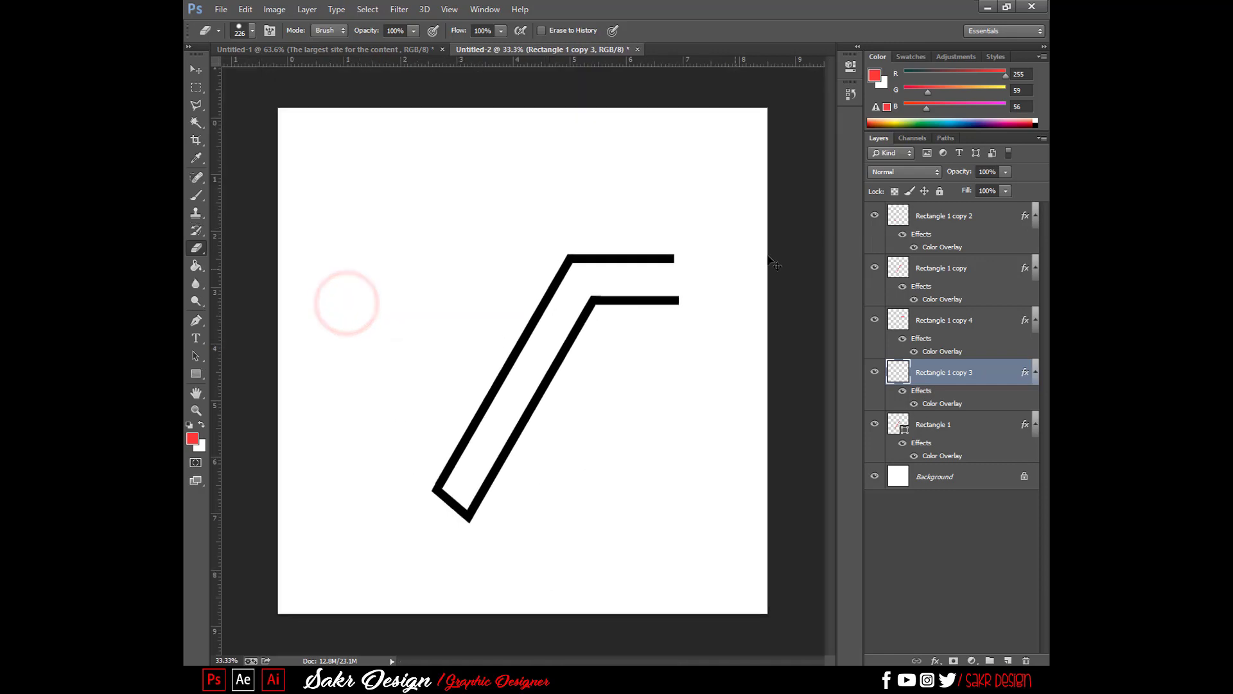
drag(674, 300, 509, 410)
key(ctrl+plus)
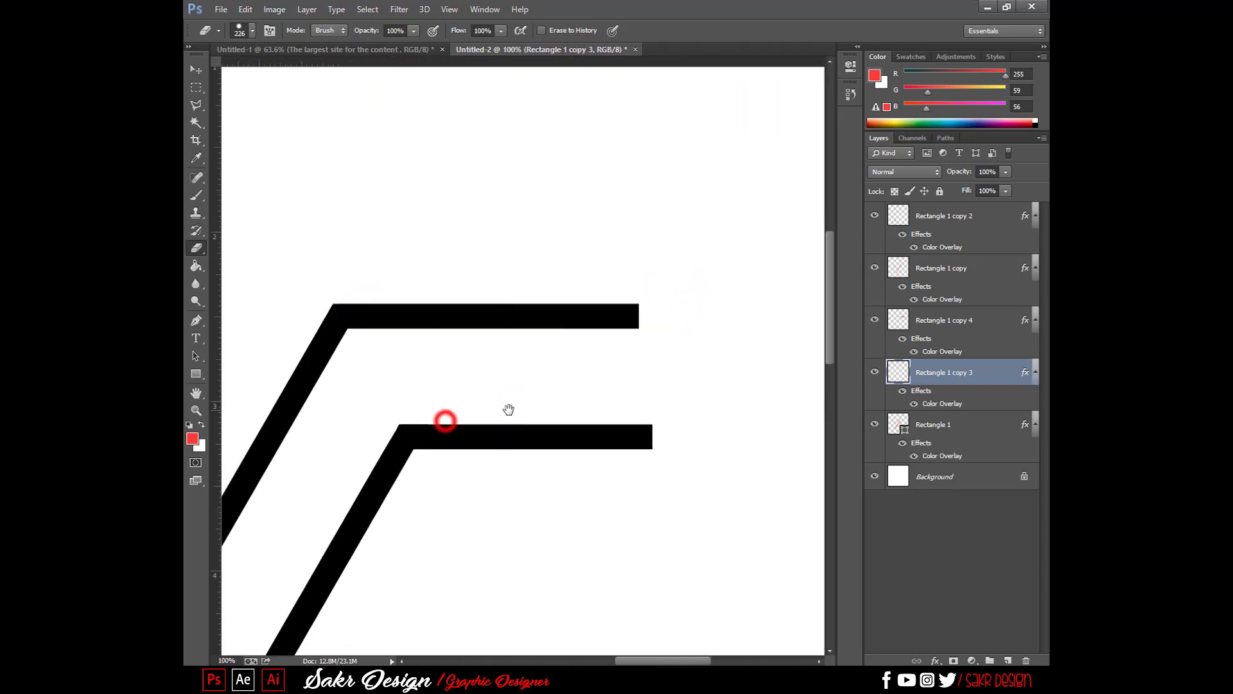
key(ctrl+minus)
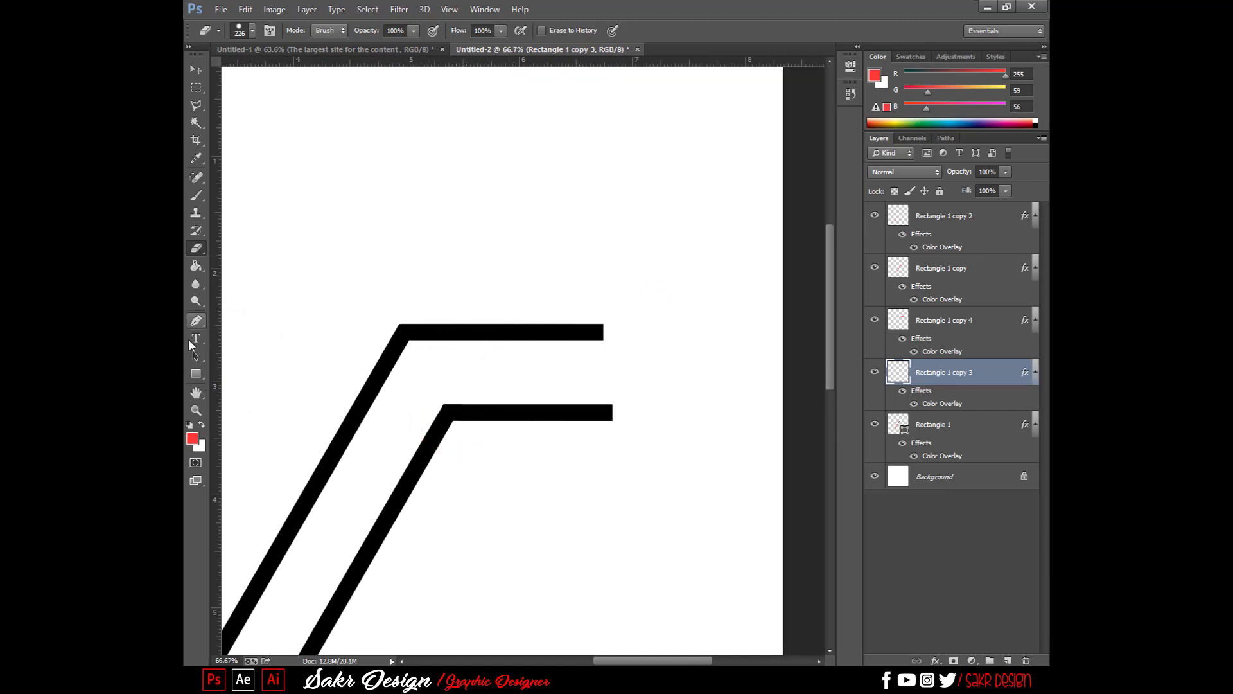
click(195, 320)
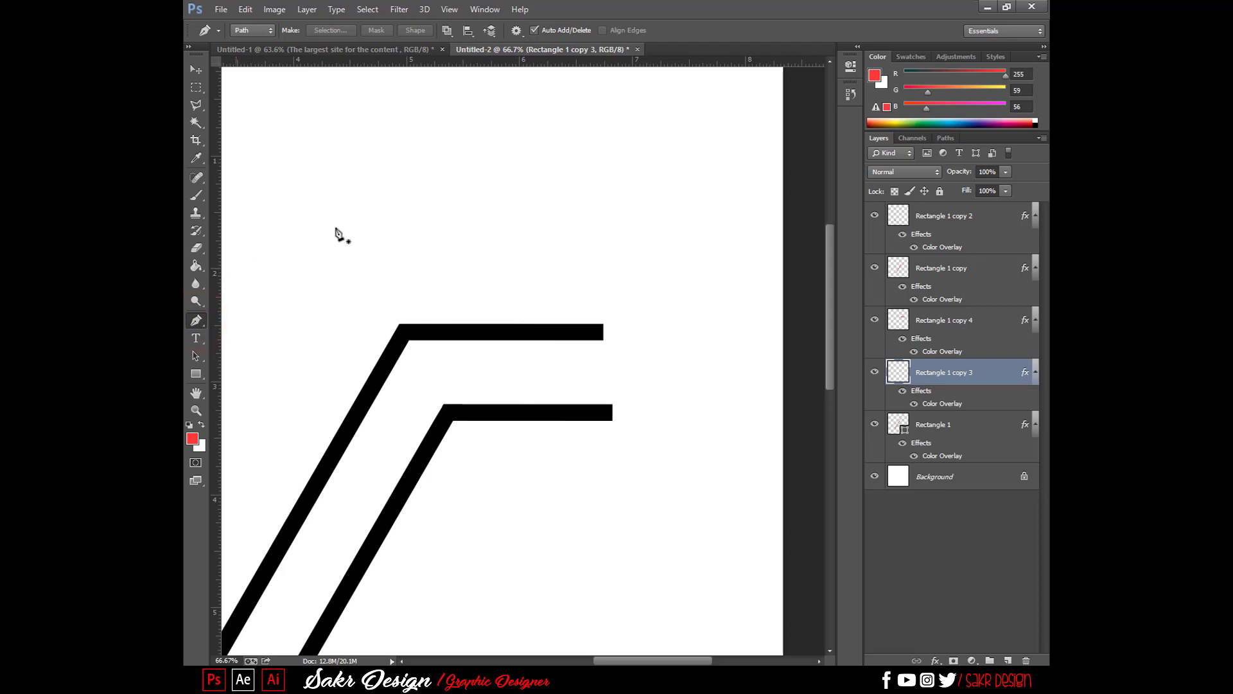
click(196, 105)
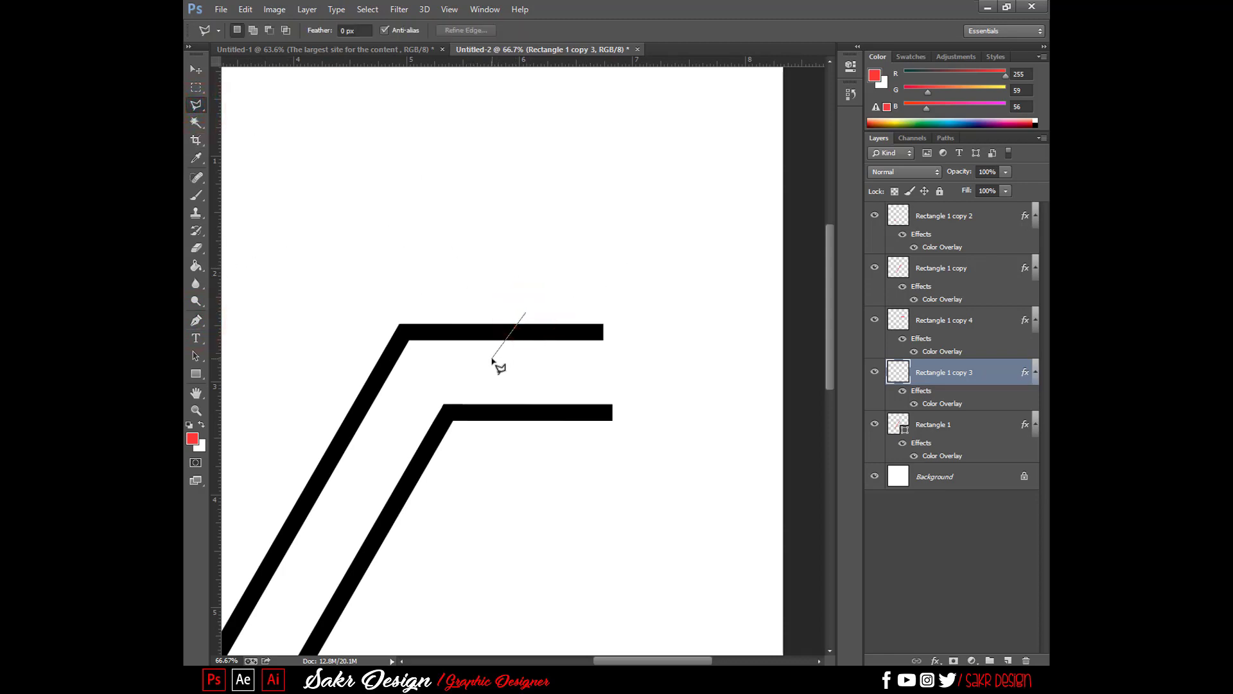
click(696, 350)
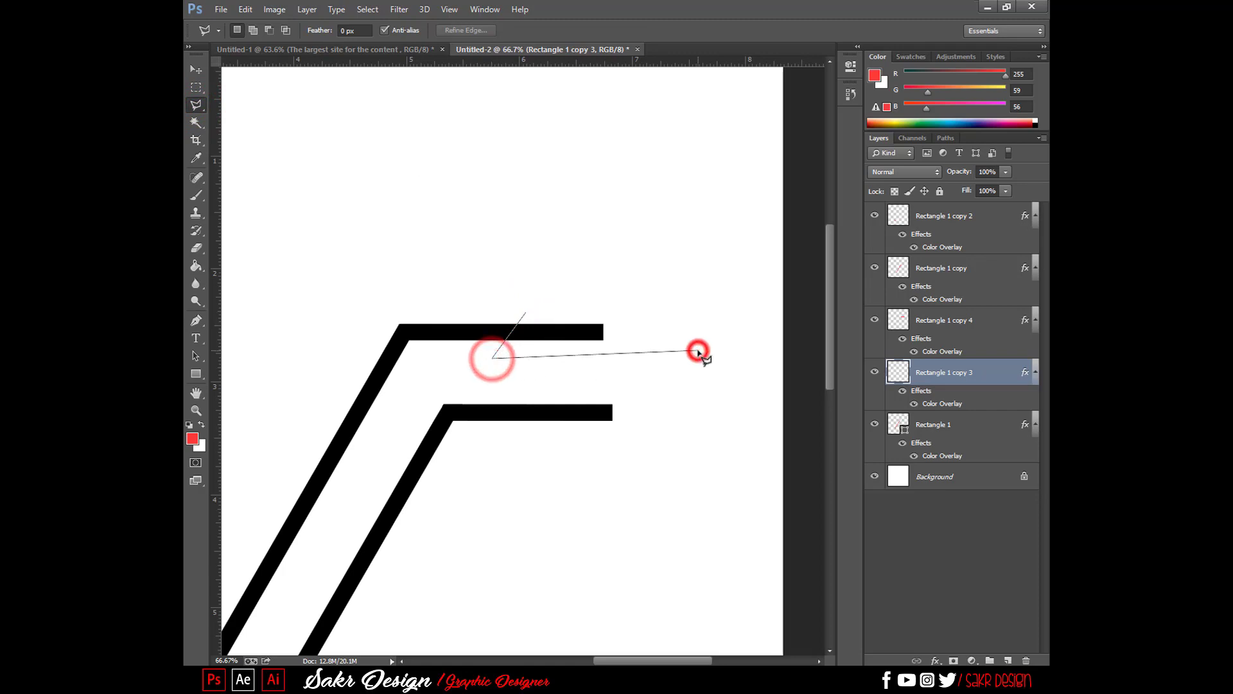
double_click(676, 296)
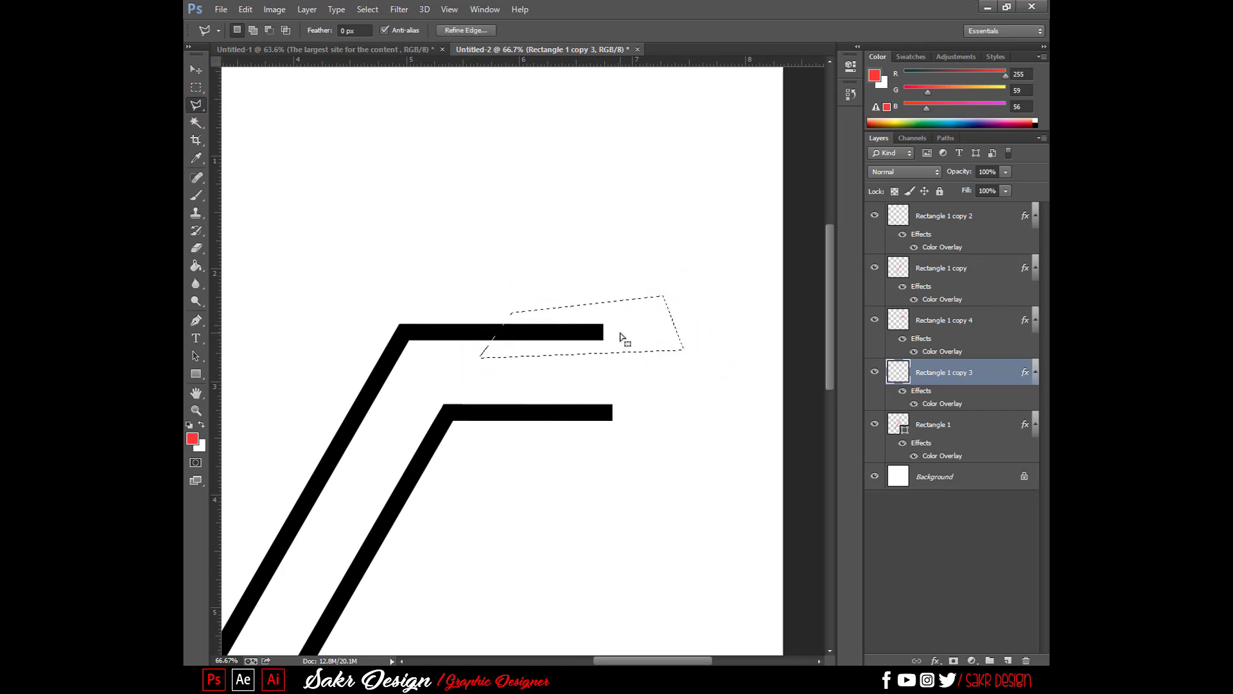
key(Delete)
Step: Reuse the slanted selection to trim the lower horizontal bar's right end to a matching angle, then clear the selection
mouse_move(513, 337)
mouse_down()
mouse_move(656, 405)
mouse_move(598, 426)
mouse_move(609, 419)
mouse_up()
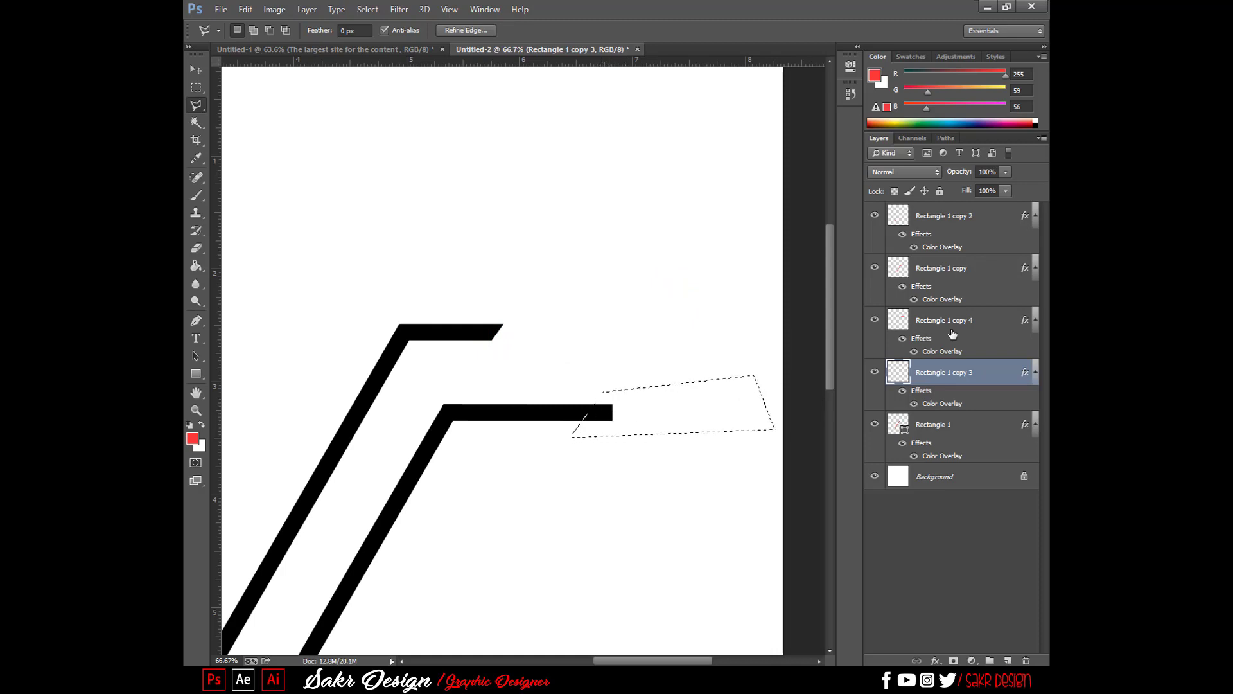
click(994, 323)
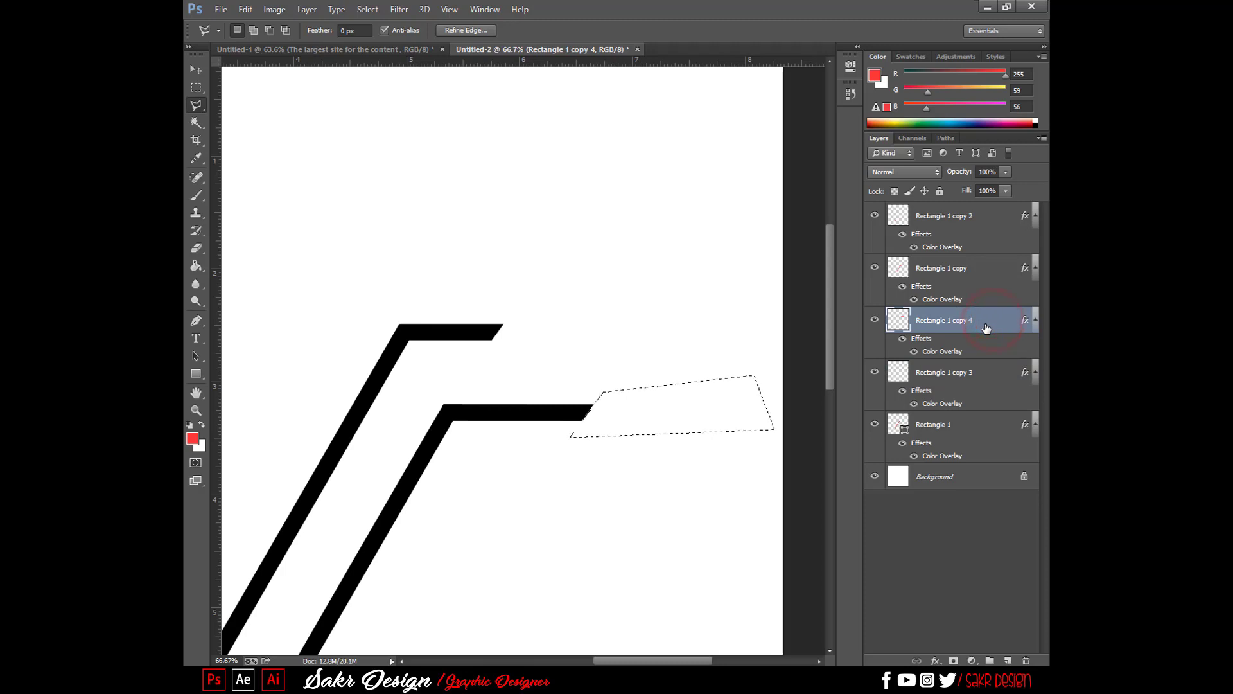
key(ctrl+0)
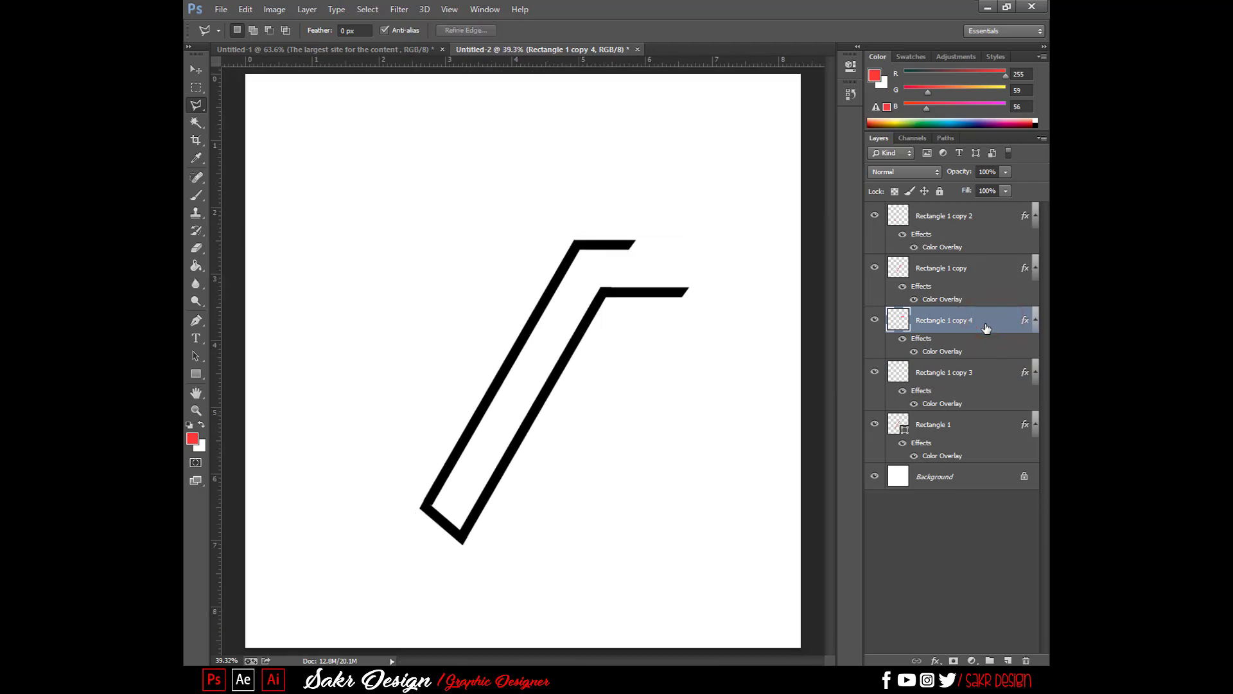
drag(757, 294, 693, 289)
key(Delete)
key(ctrl+d)
key(ctrl+BackSpace)
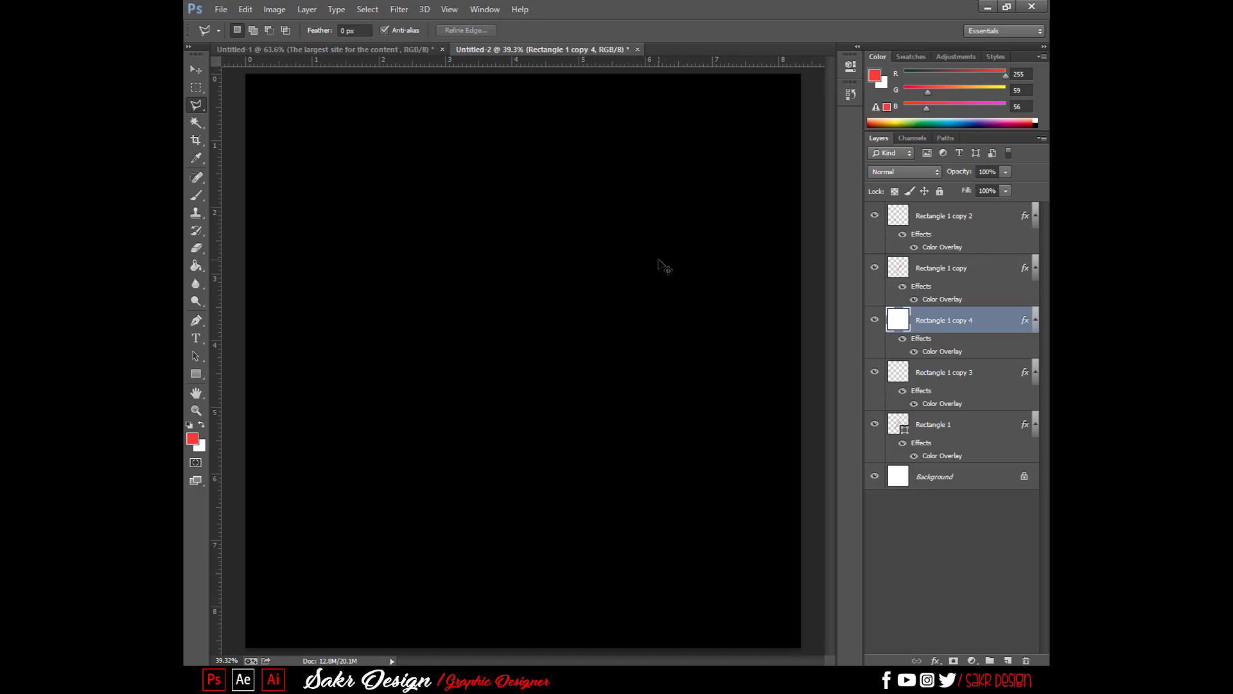
key(ctrl+z)
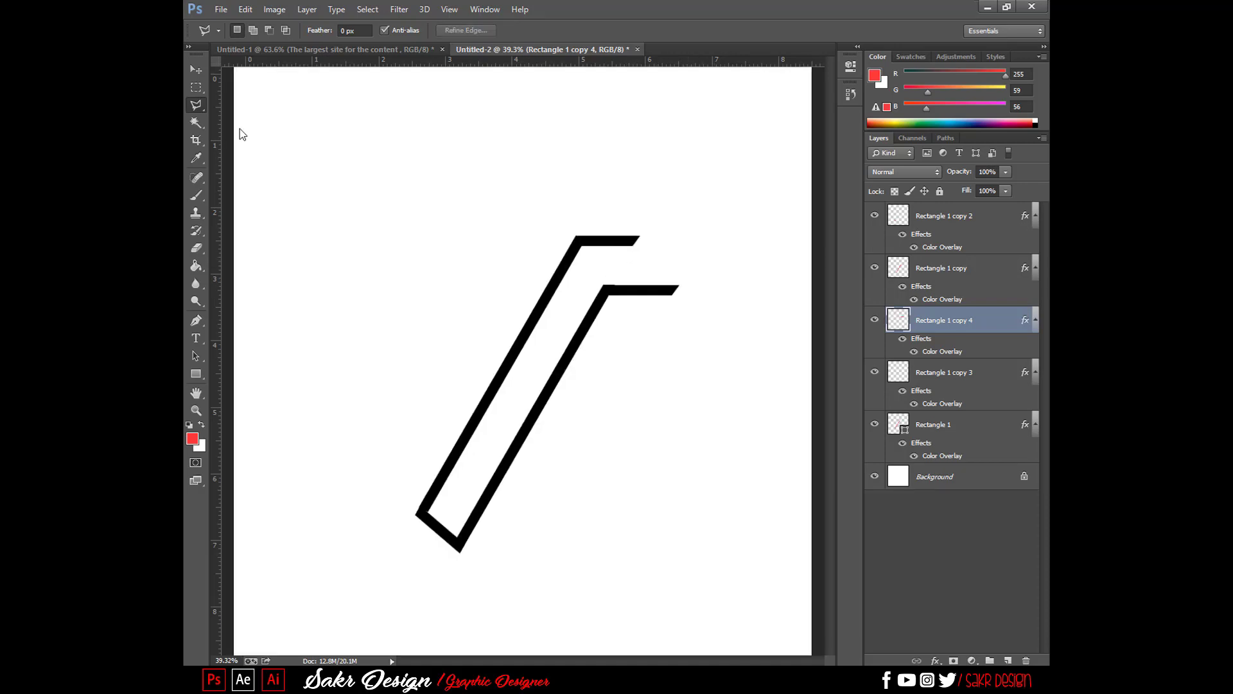
Step: Select the outer slanted bar and place a duplicate of it parallel on its left side
key(ctrl+plus)
key(ctrl+plus)
drag(424, 526, 596, 340)
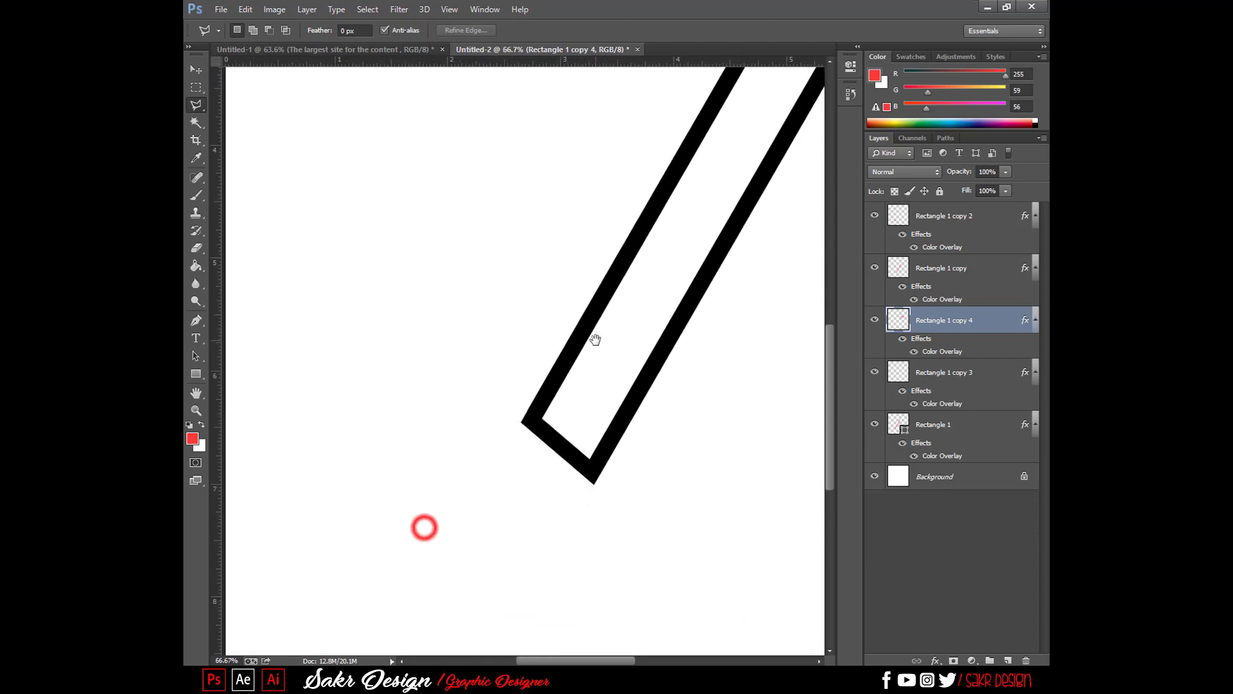
key(ctrl+plus)
key(ctrl+0)
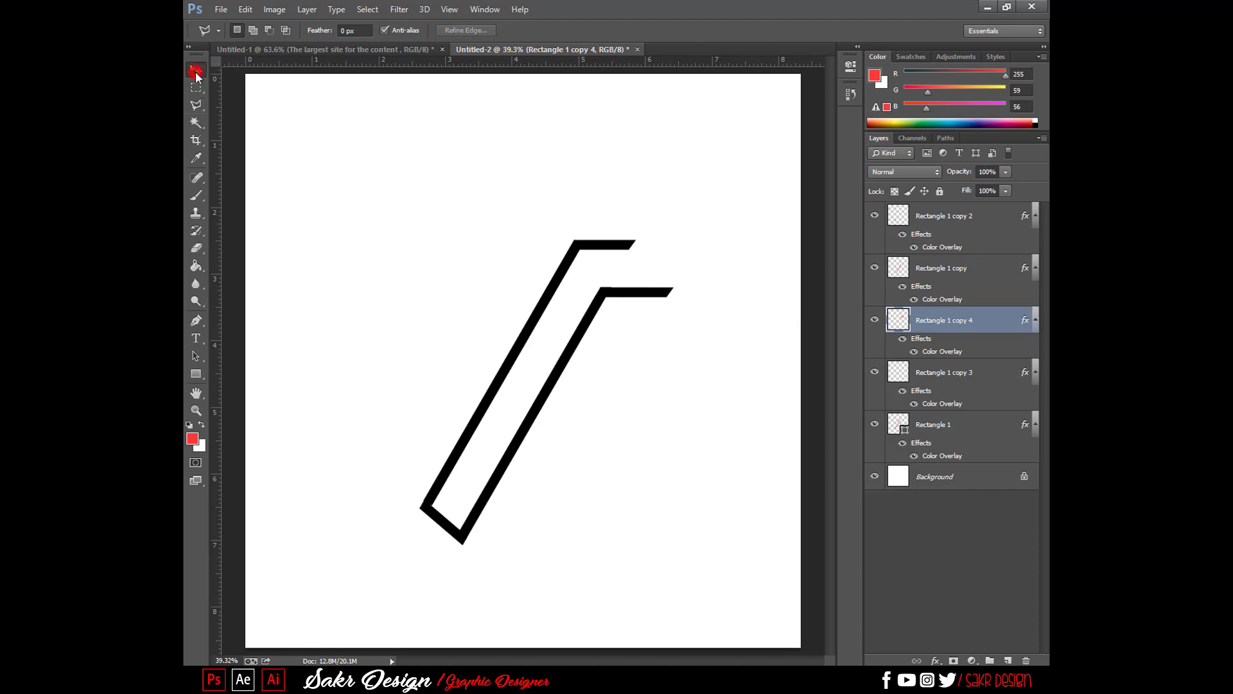
key(v)
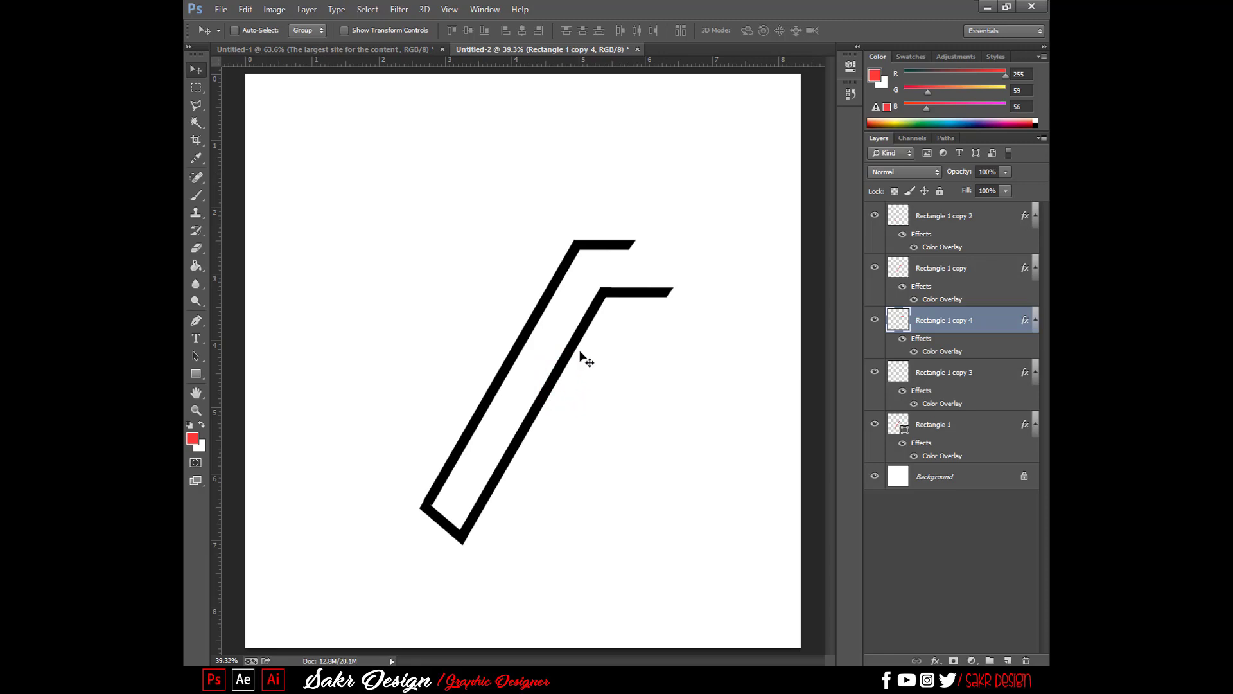
right_click(553, 297)
click(575, 297)
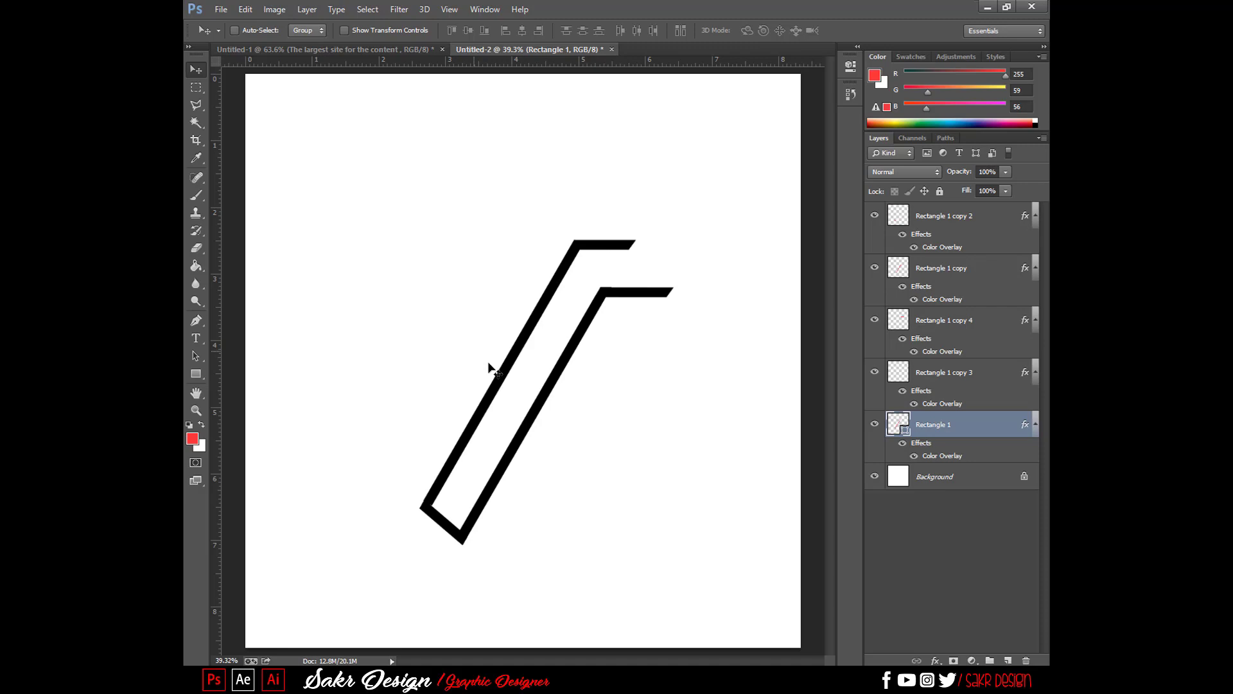
key(ctrl+t)
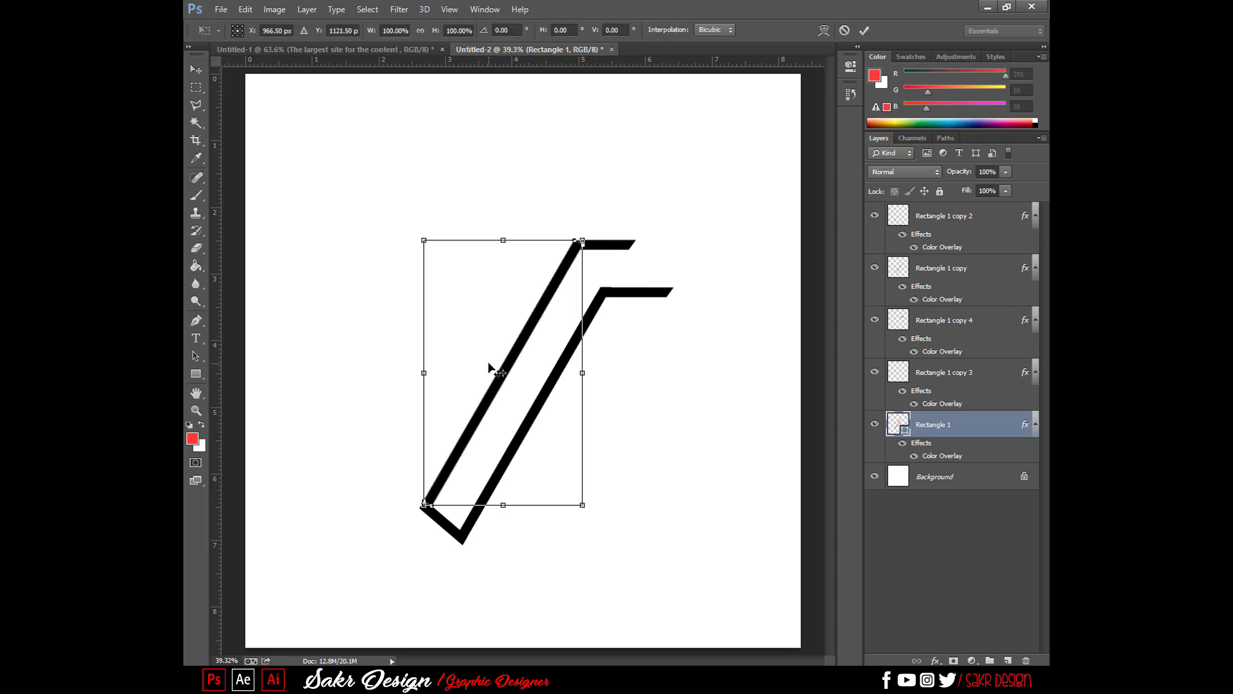
key(Return)
alt+drag(522, 333, 484, 325)
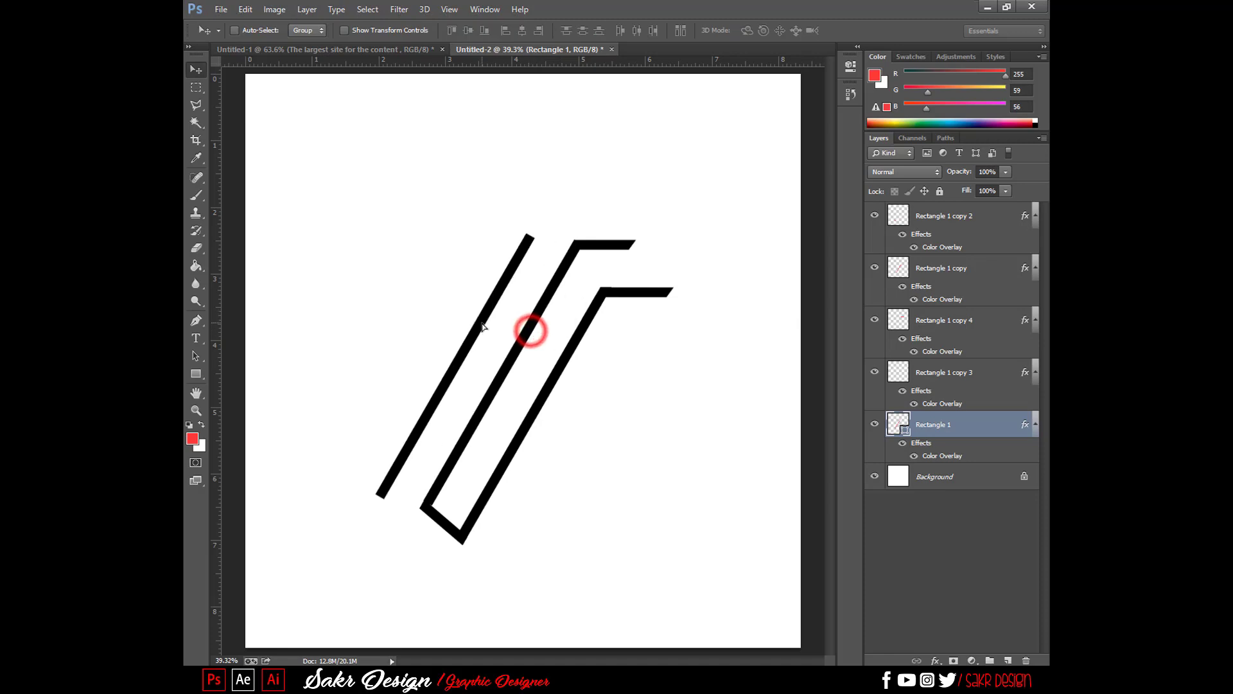
Step: Flip the duplicated bar to the opposite slant and copy it, making two parallel bars that cross the existing slanted pair
key(ctrl+t)
drag(585, 337, 511, 226)
double_click(504, 388)
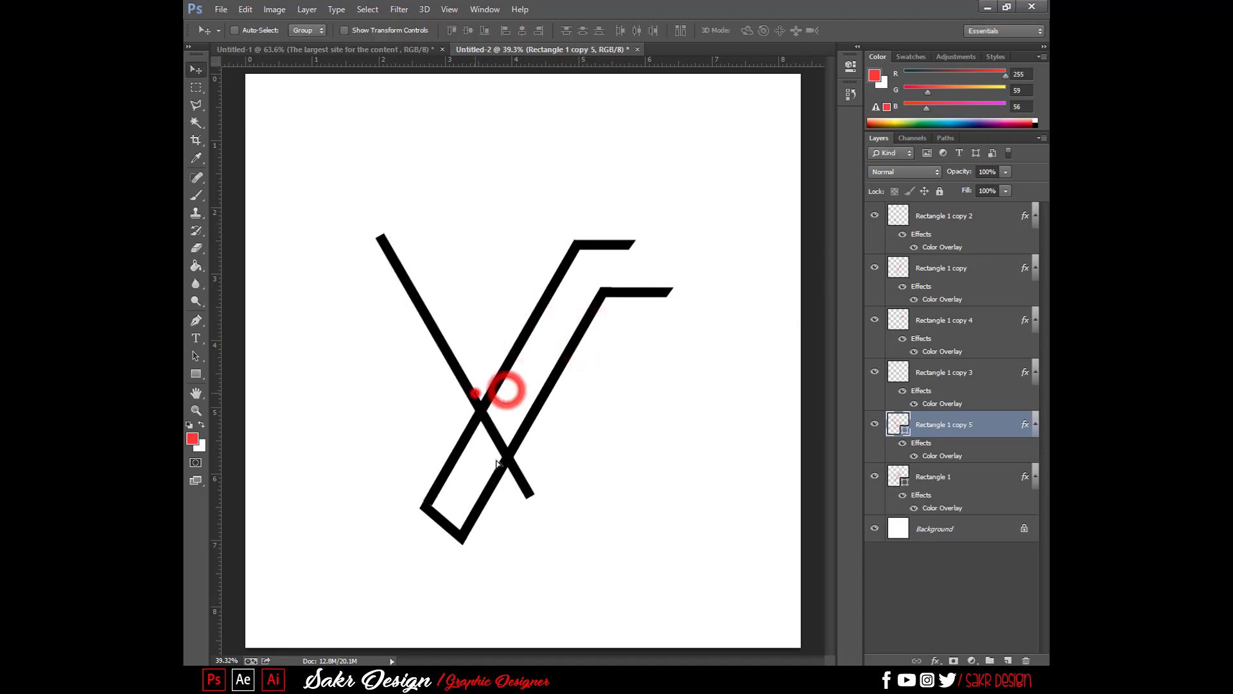
drag(474, 393, 501, 442)
alt+drag(503, 445, 537, 411)
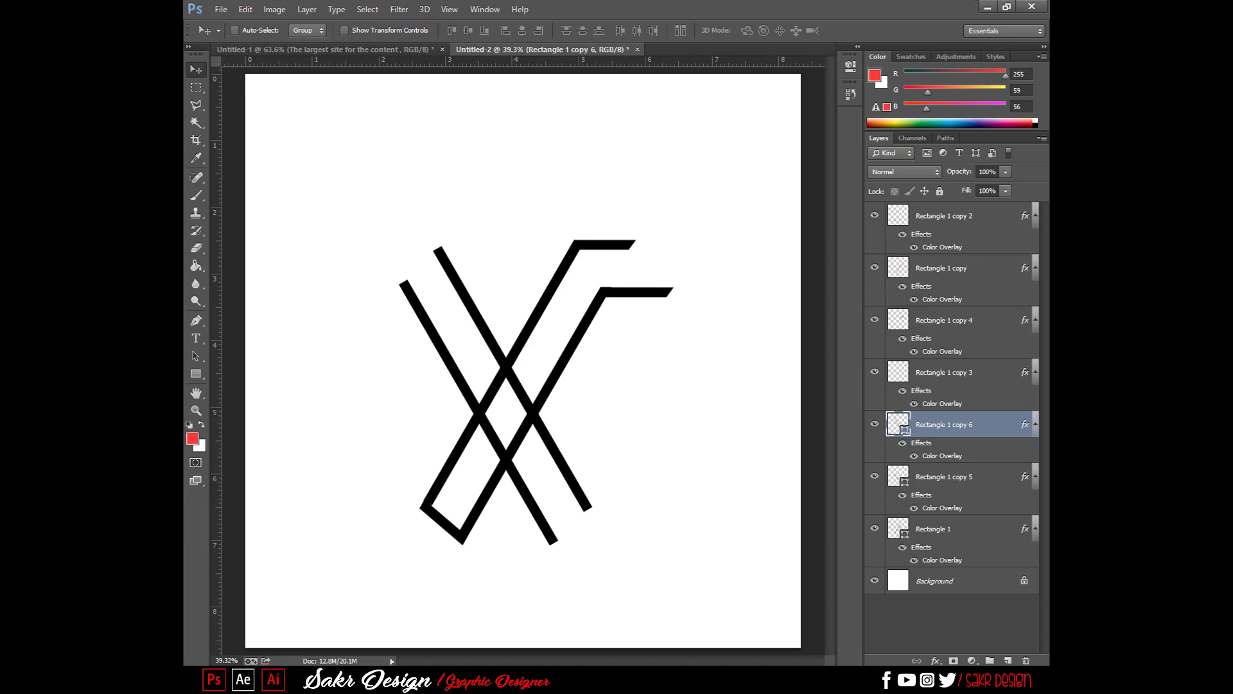
click(488, 297)
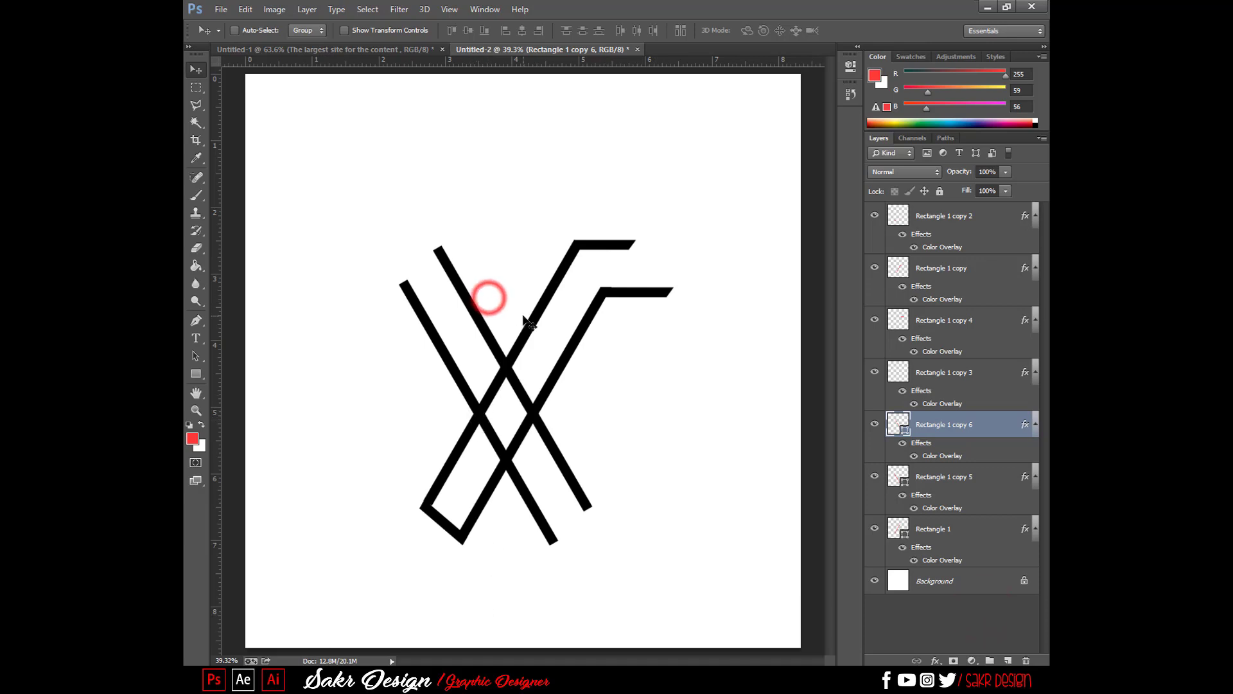
Step: Place horizontal guides along the top edges of the upper and lower horizontal bars
key(ctrl+plus)
drag(438, 284, 498, 353)
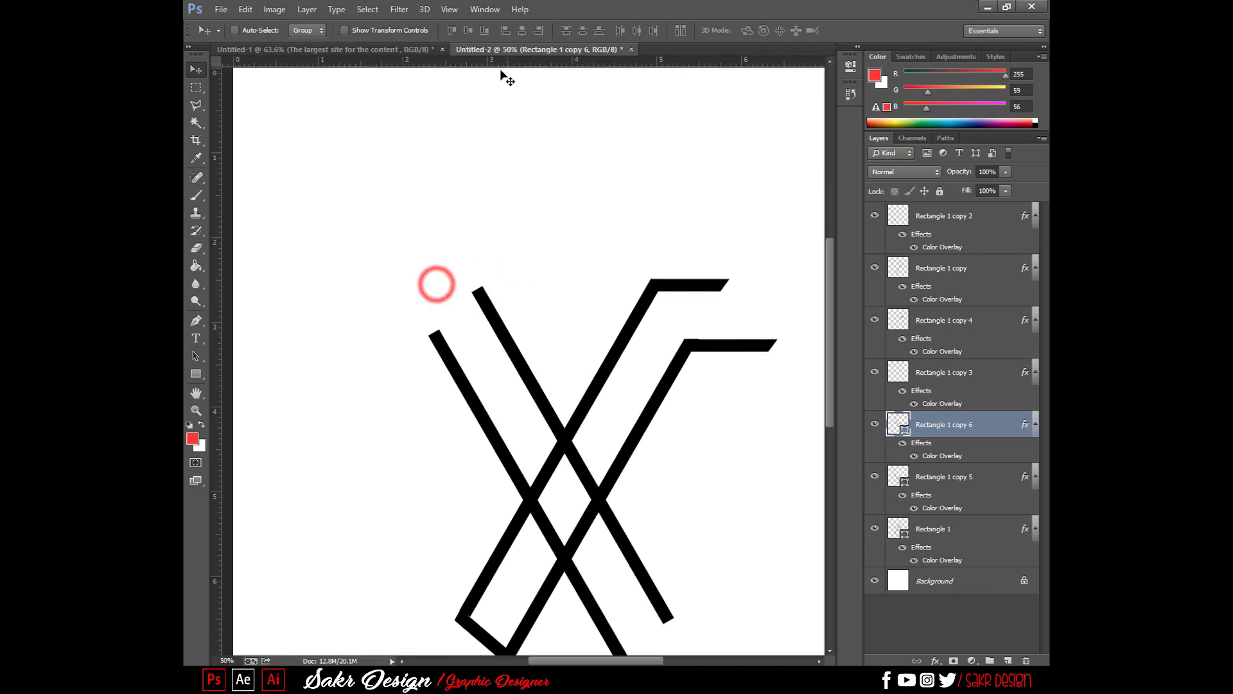
drag(526, 62, 586, 277)
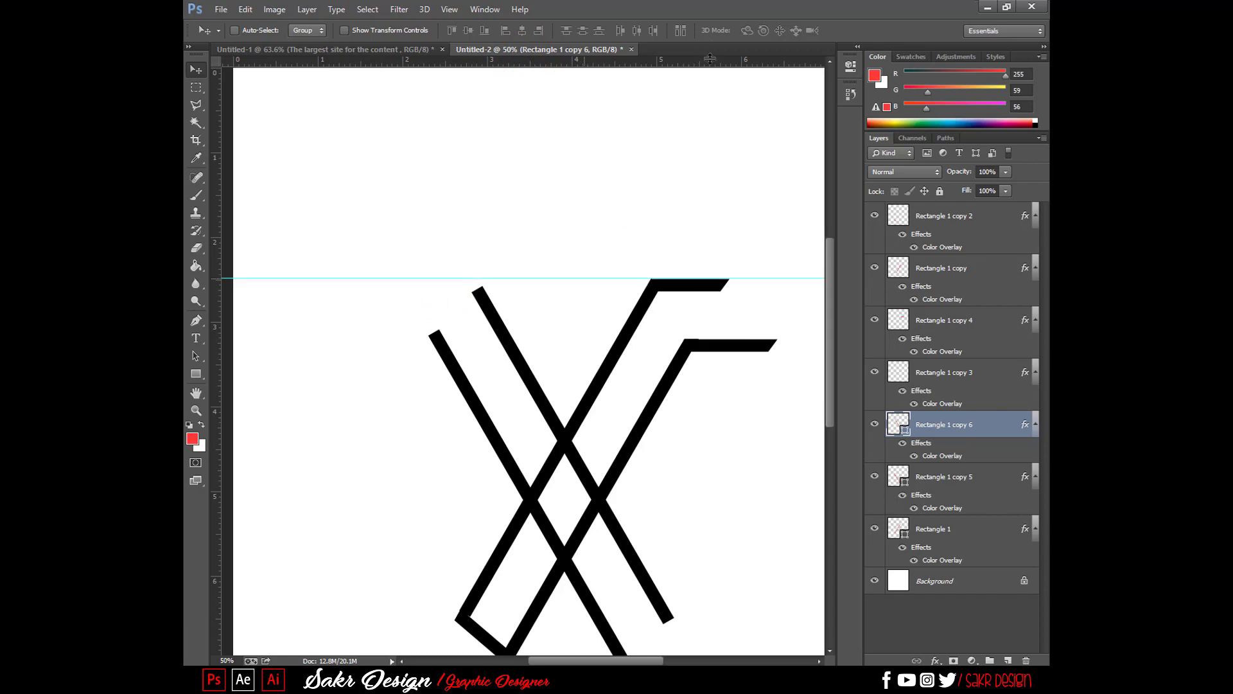
mouse_move(691, 342)
mouse_down()
mouse_move(688, 353)
mouse_move(684, 339)
mouse_up()
key(ctrl+plus)
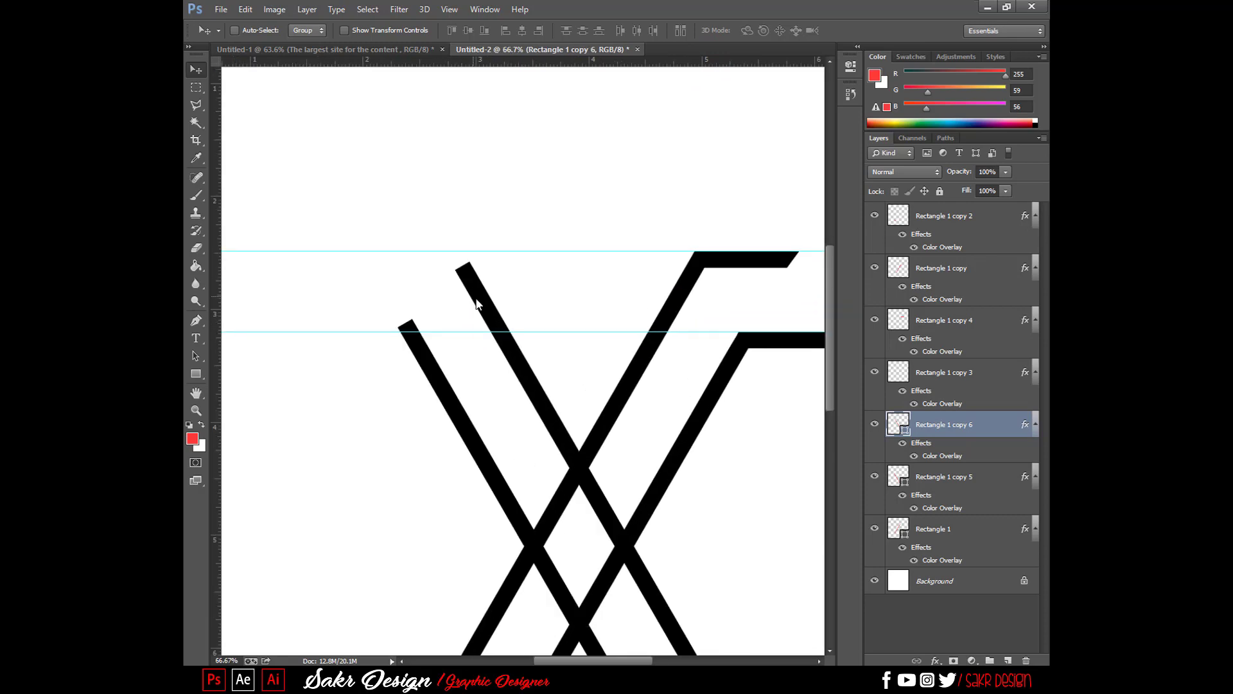
Step: Slide the right crossing bar up past the upper guide and trim its rasterized tip flush with that guide
right_click(481, 300)
drag(480, 305, 462, 273)
click(196, 87)
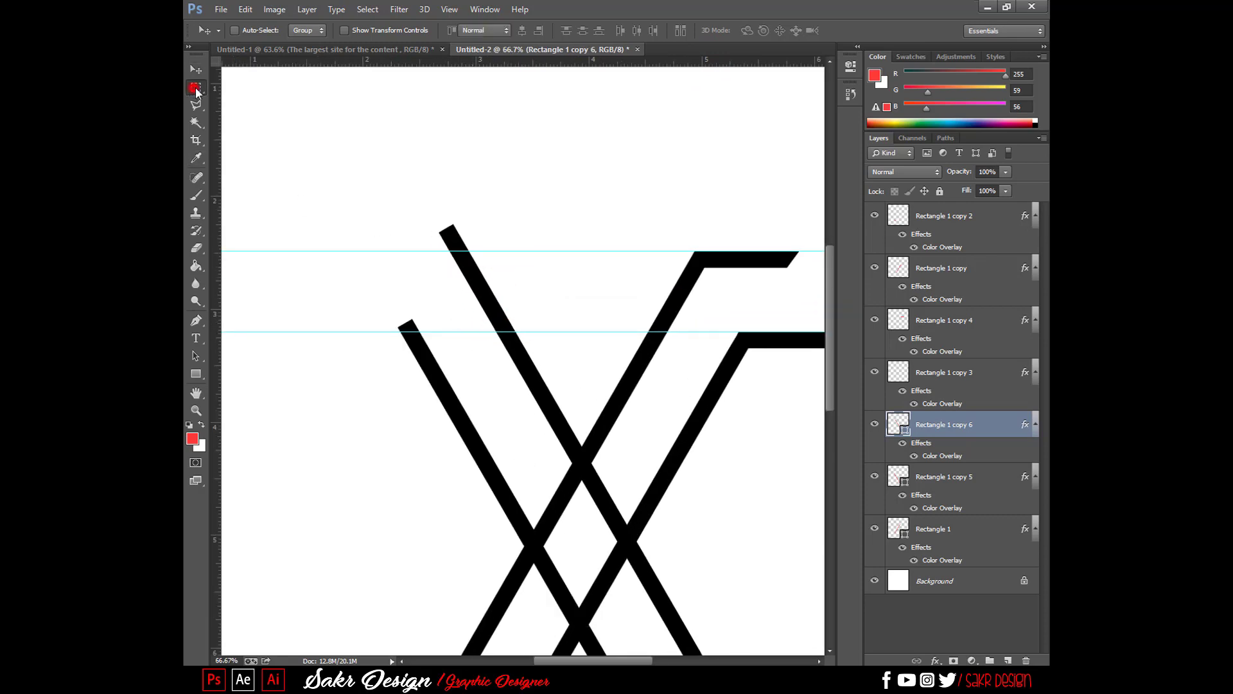
mouse_move(550, 121)
mouse_down()
mouse_move(427, 220)
mouse_move(338, 251)
mouse_move(765, 275)
mouse_up()
key(Delete)
key(Return)
click(196, 247)
key(ctrl+d)
key(v)
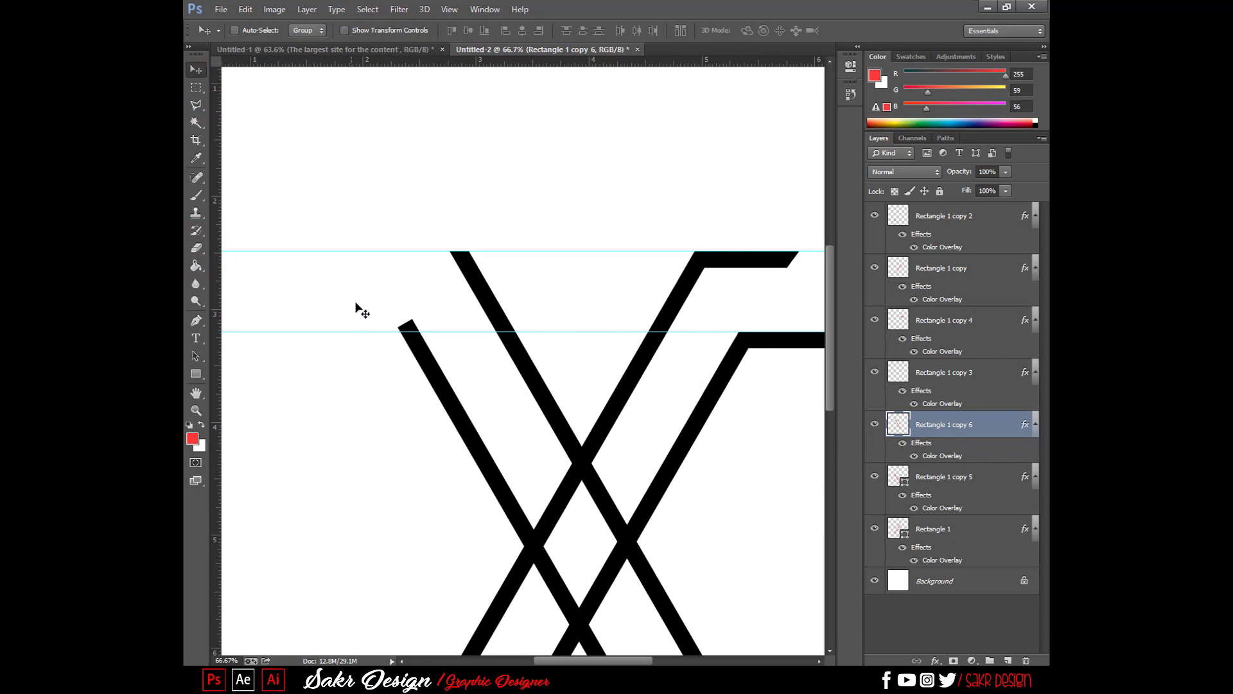
Step: Select the left crossing bar, marquee its top end and rasterize its shape layer for trimming
right_click(504, 492)
click(513, 495)
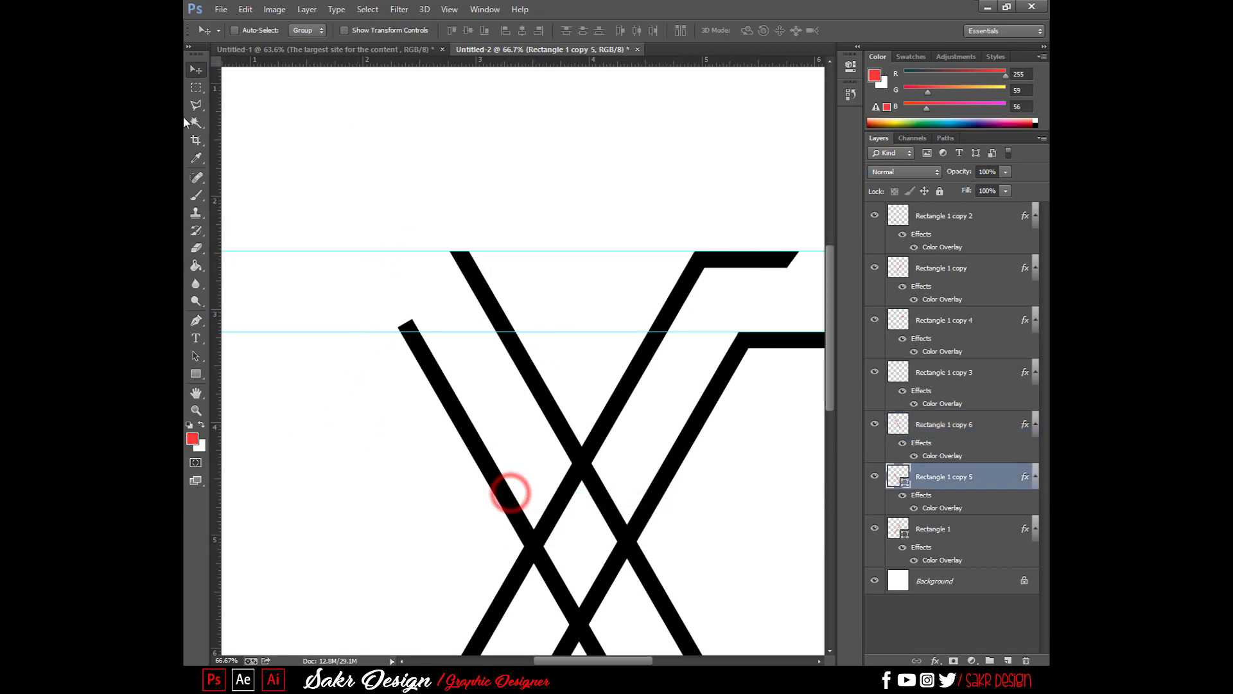
click(196, 87)
drag(424, 260, 489, 214)
drag(298, 333, 287, 341)
key(Delete)
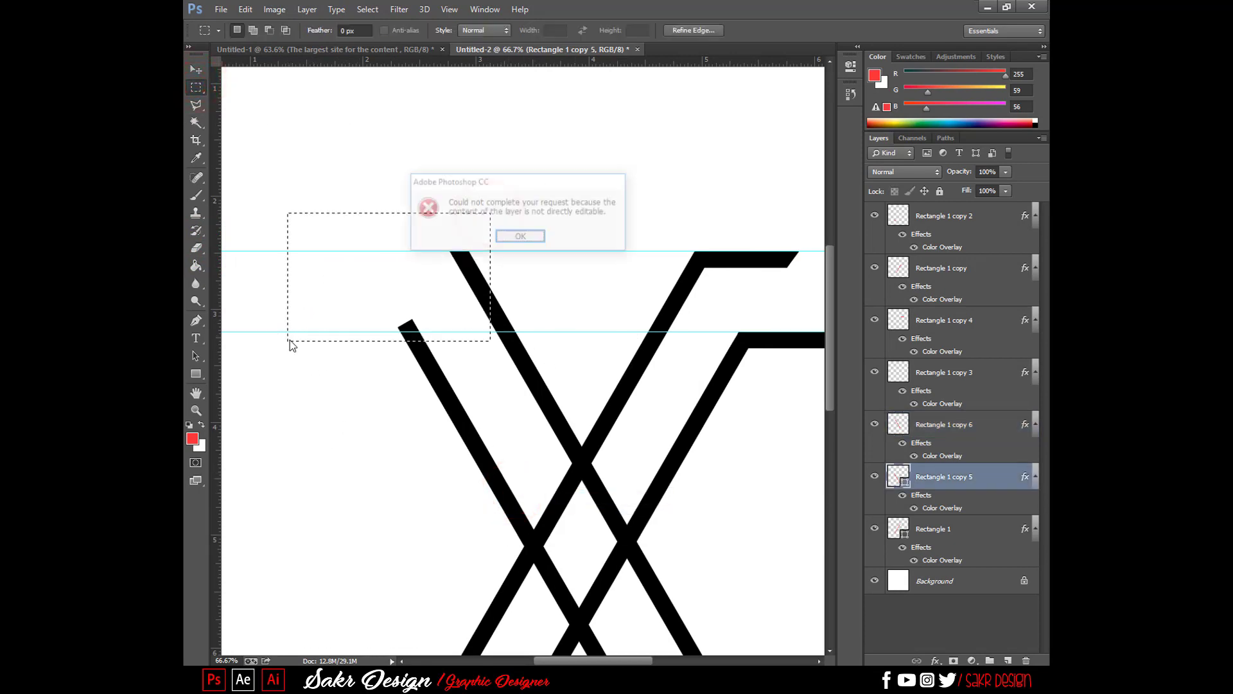
key(Return)
click(197, 248)
click(452, 276)
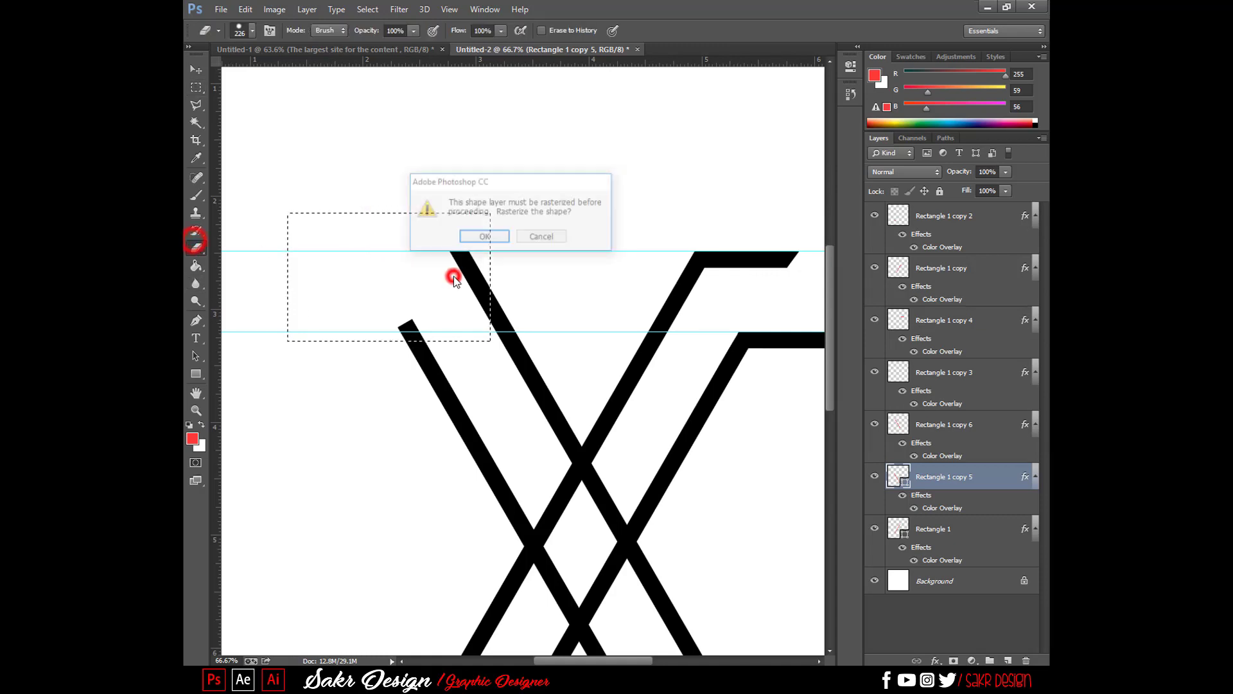
key(Return)
Step: Delete the left crossing bar's tip above the lower guide using the rectangular selection, then clear the selection
drag(453, 276, 455, 322)
key(ctrl+z)
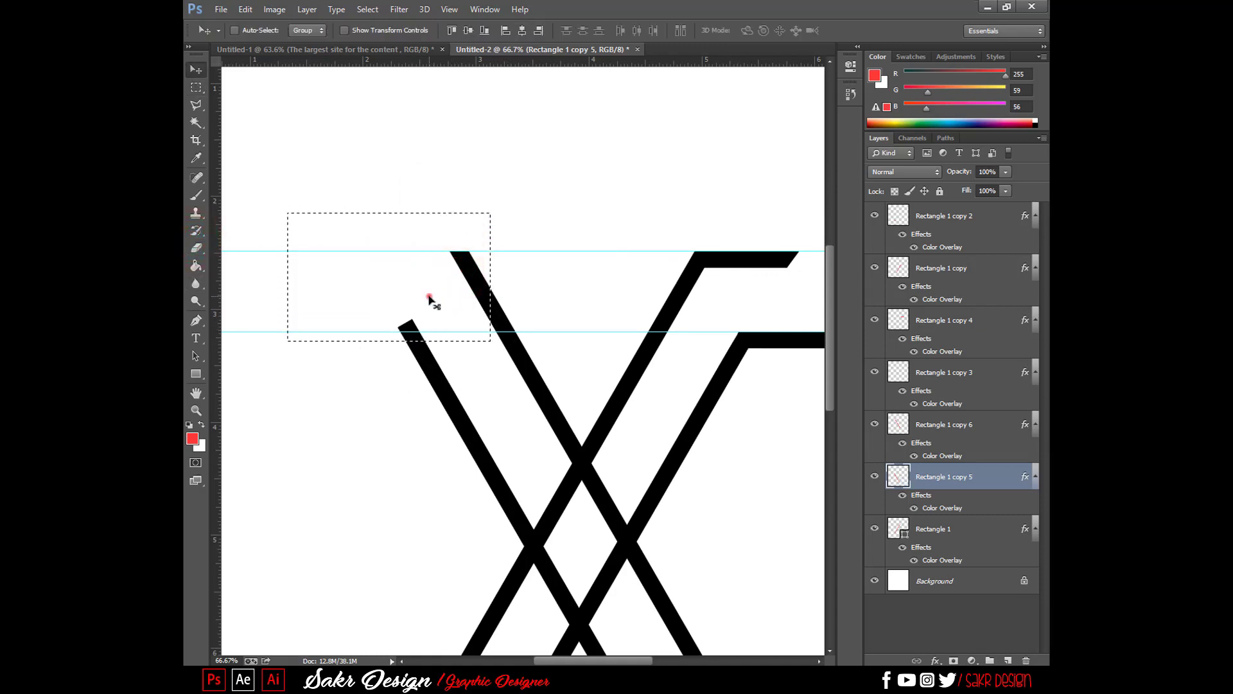
key(m)
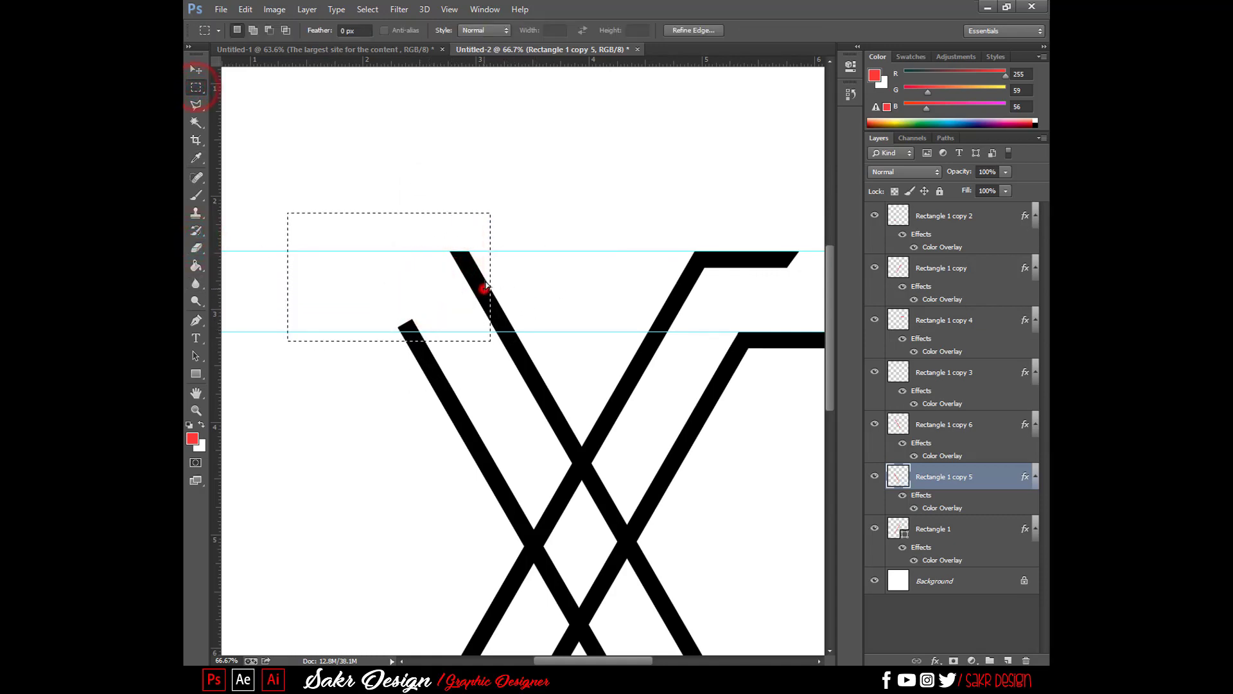
drag(485, 287, 481, 279)
key(Delete)
key(ctrl+d)
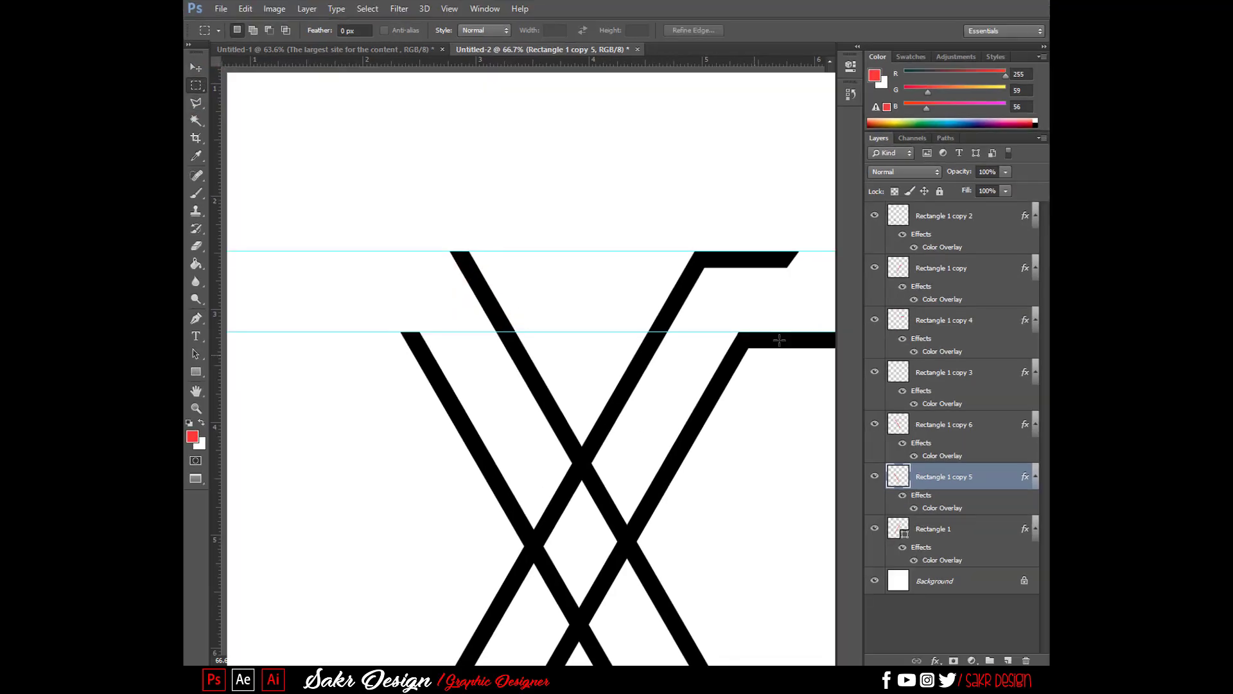
Step: Duplicate the lower horizontal bar across the two left crossing bars along the lower guide and erase its excess beyond the right one
key(f)
key(v)
right_click(794, 335)
click(795, 339)
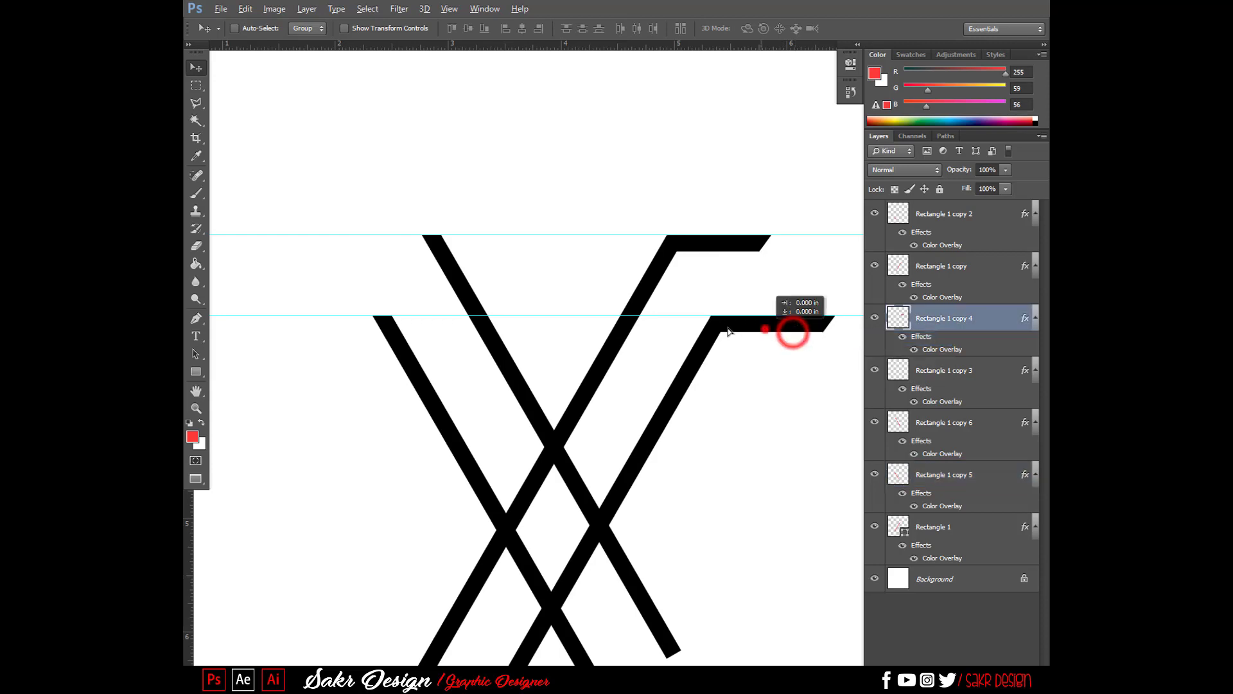
drag(790, 330, 458, 321)
click(196, 246)
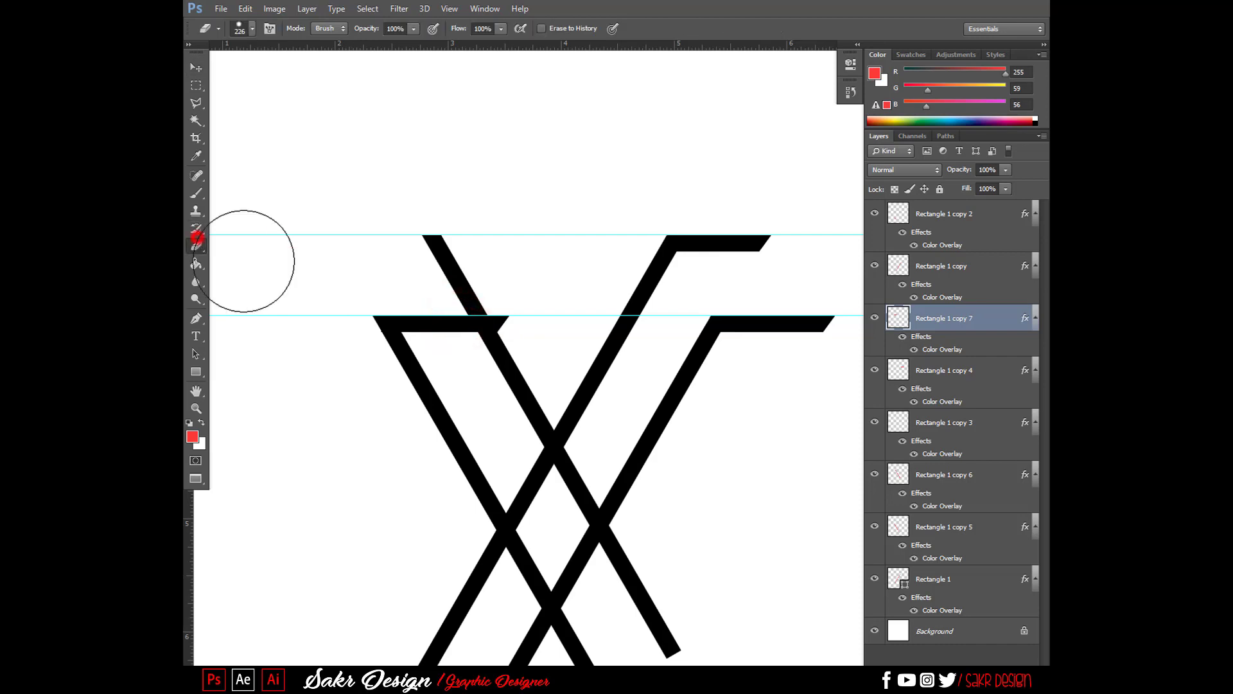
click(533, 311)
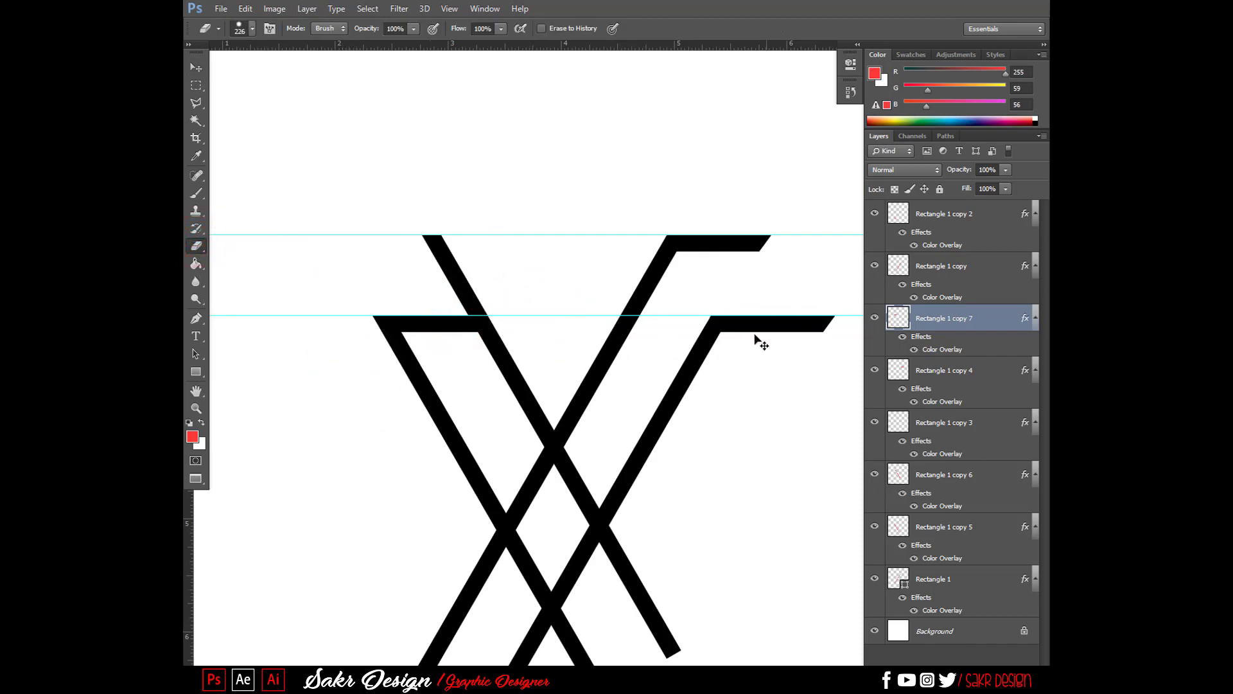
Step: Select the inner falling diagonal bar's layer and erase its part beyond the first rising diagonal bar
key(v)
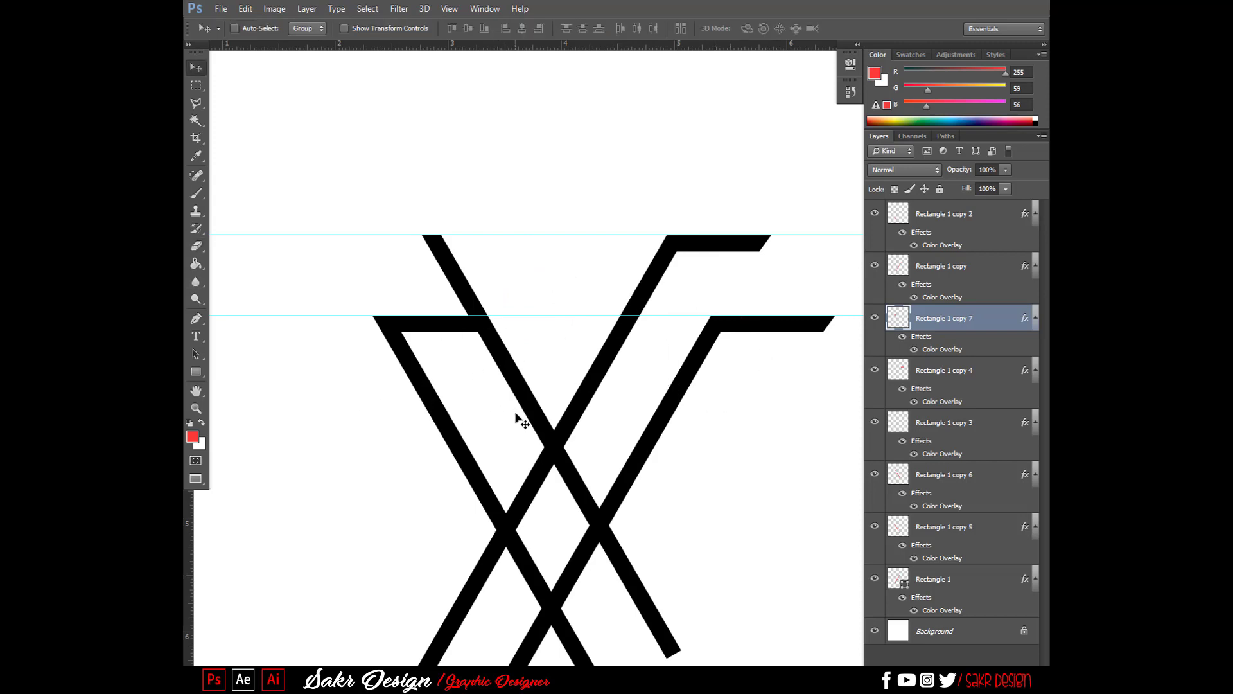
right_click(576, 480)
click(578, 486)
click(196, 245)
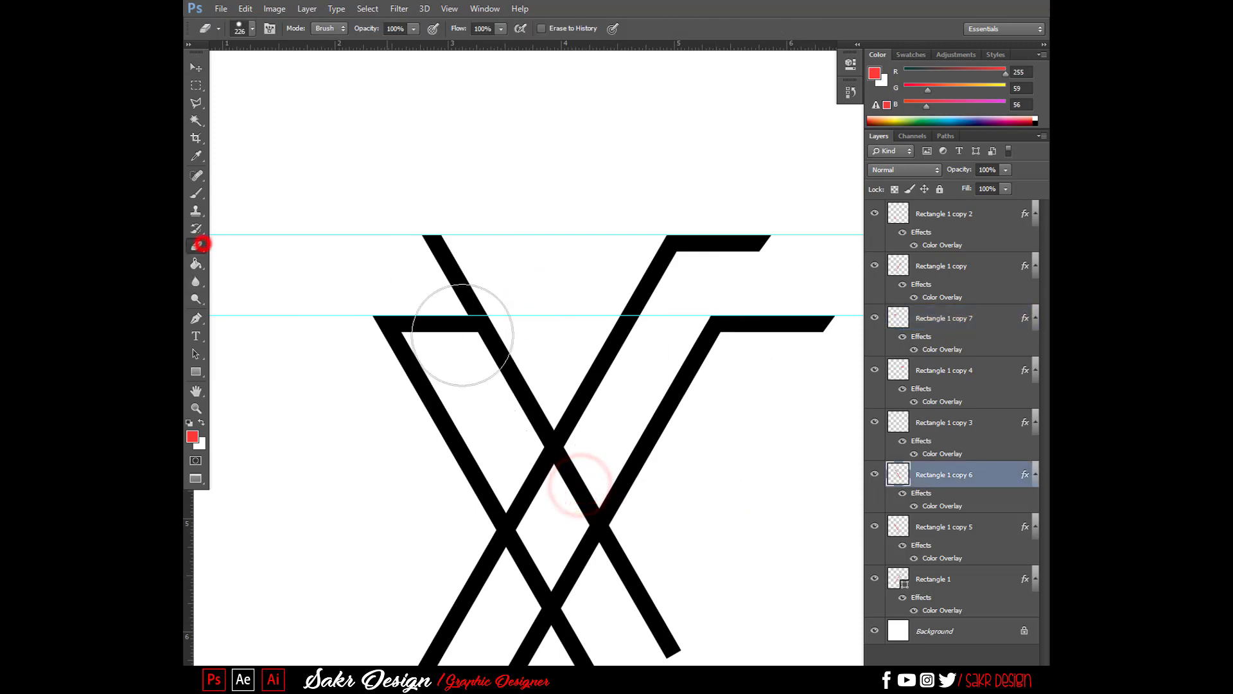
mouse_move(596, 461)
mouse_down()
mouse_move(702, 647)
mouse_move(636, 507)
mouse_move(624, 311)
mouse_up()
Step: Select the outer falling diagonal bar's layer and erase everything past its junction with the first rising diagonal bar
key(v)
right_click(521, 408)
click(530, 409)
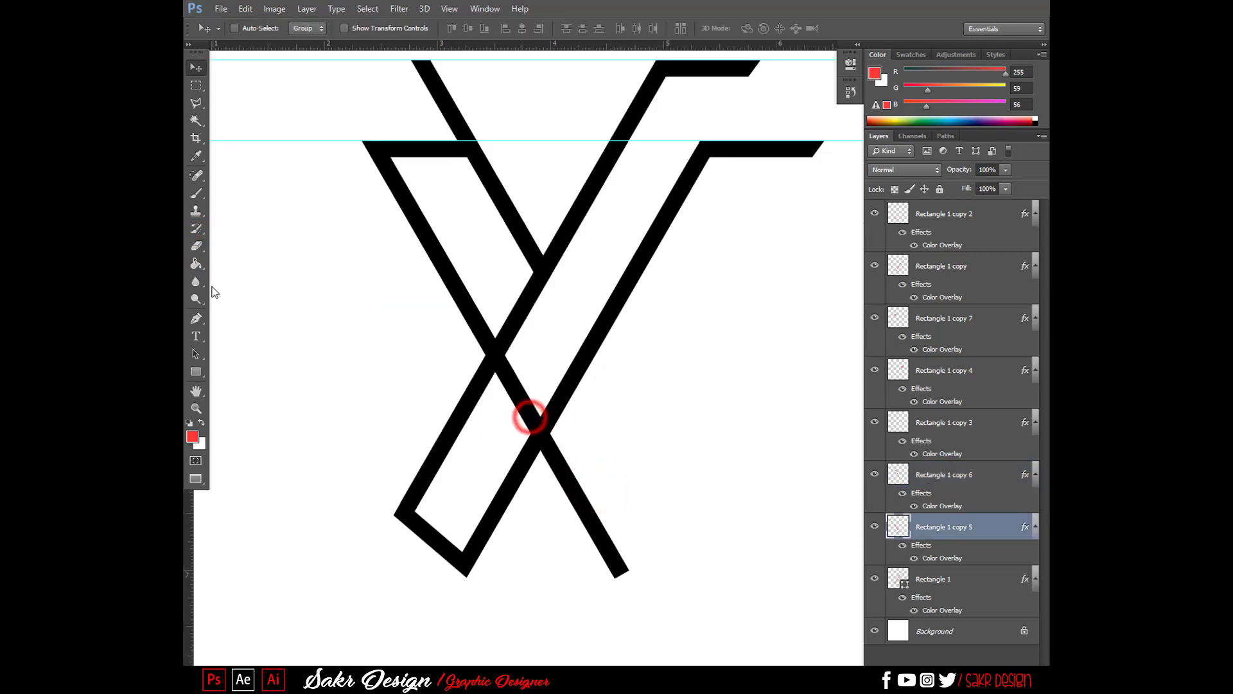
click(197, 245)
drag(535, 386, 685, 618)
key(ctrl+z)
key(ctrl+minus)
key(ctrl+z)
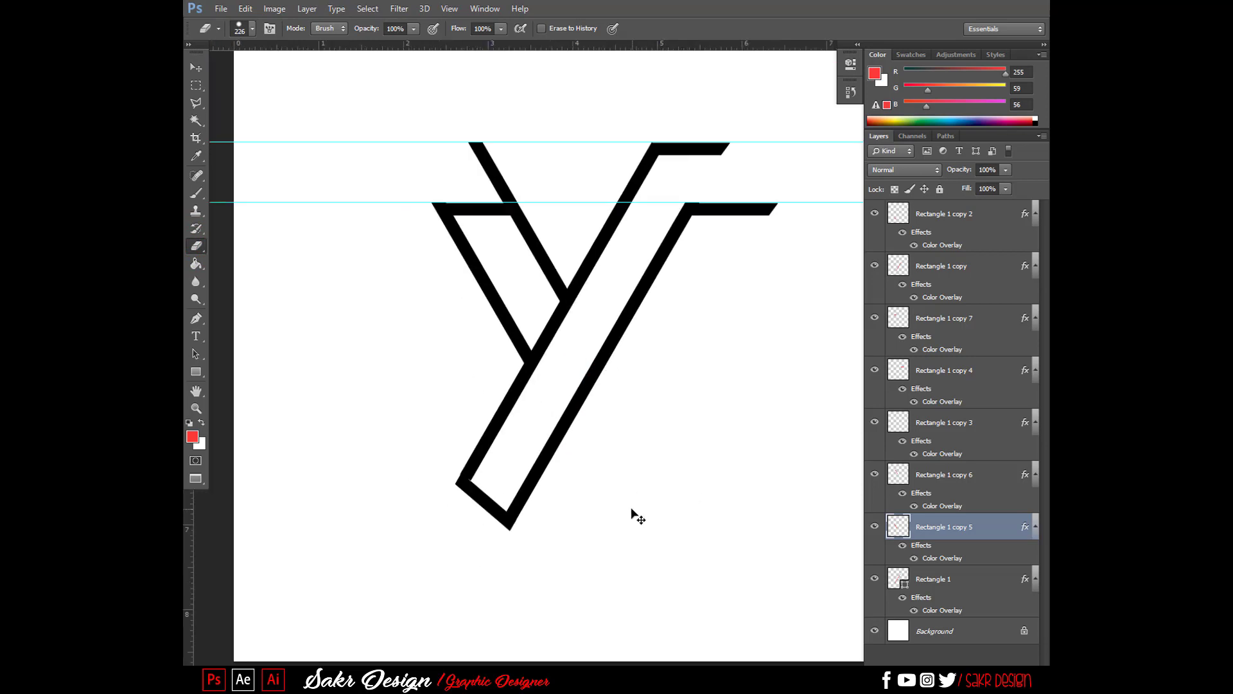
Step: Hide the guides and delete the short slanted bar that closes the lower ends of the two rising diagonals
key(ctrl+minus)
key(ctrl+plus)
key(ctrl+h)
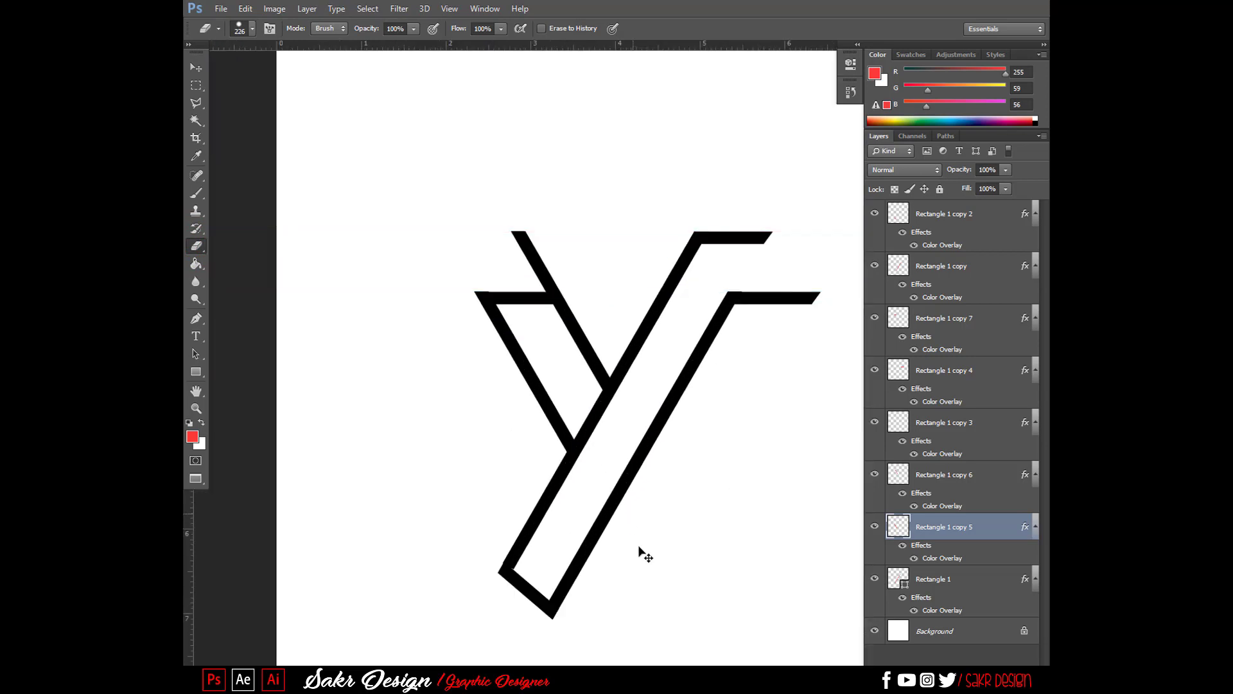
key(ctrl+plus)
key(v)
drag(523, 540, 531, 473)
right_click(512, 597)
click(518, 603)
key(Delete)
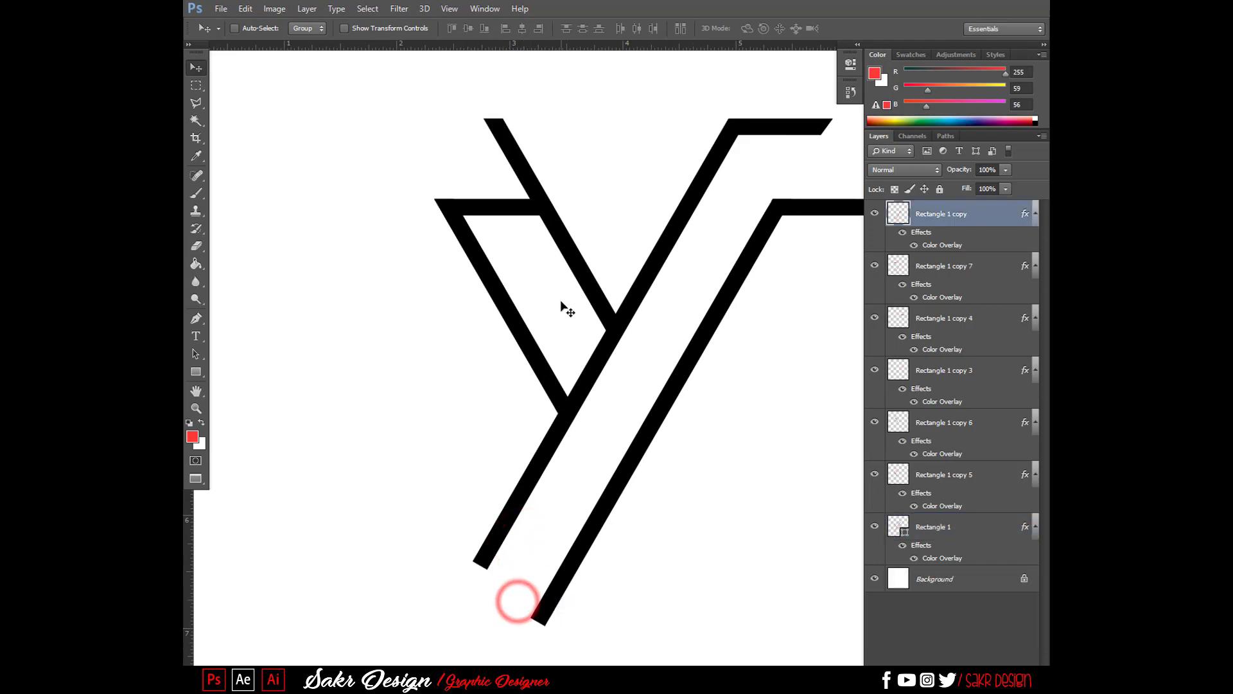
Step: Duplicate the inner falling bar and place the copy across the lower ends of the two rising diagonals
right_click(582, 266)
click(586, 269)
drag(583, 301, 529, 577)
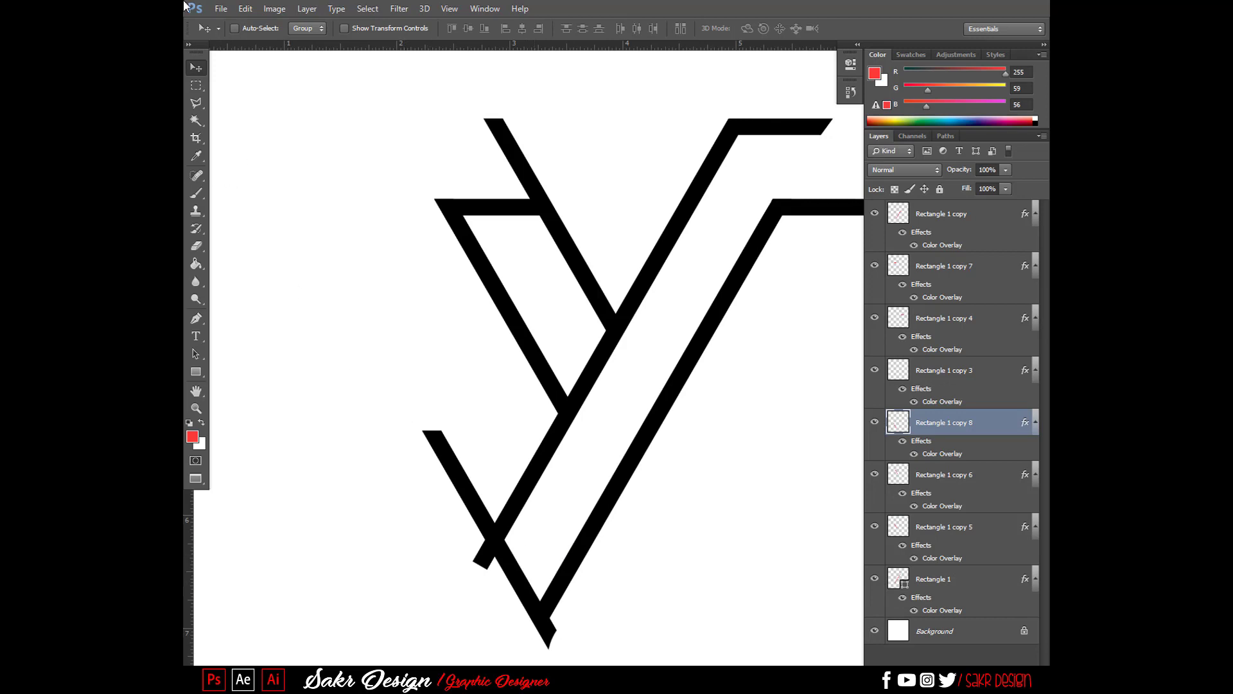
Step: Outline the copied bar's excess length outside the left rising diagonal with a Pen path following that diagonal's outer edge
click(195, 100)
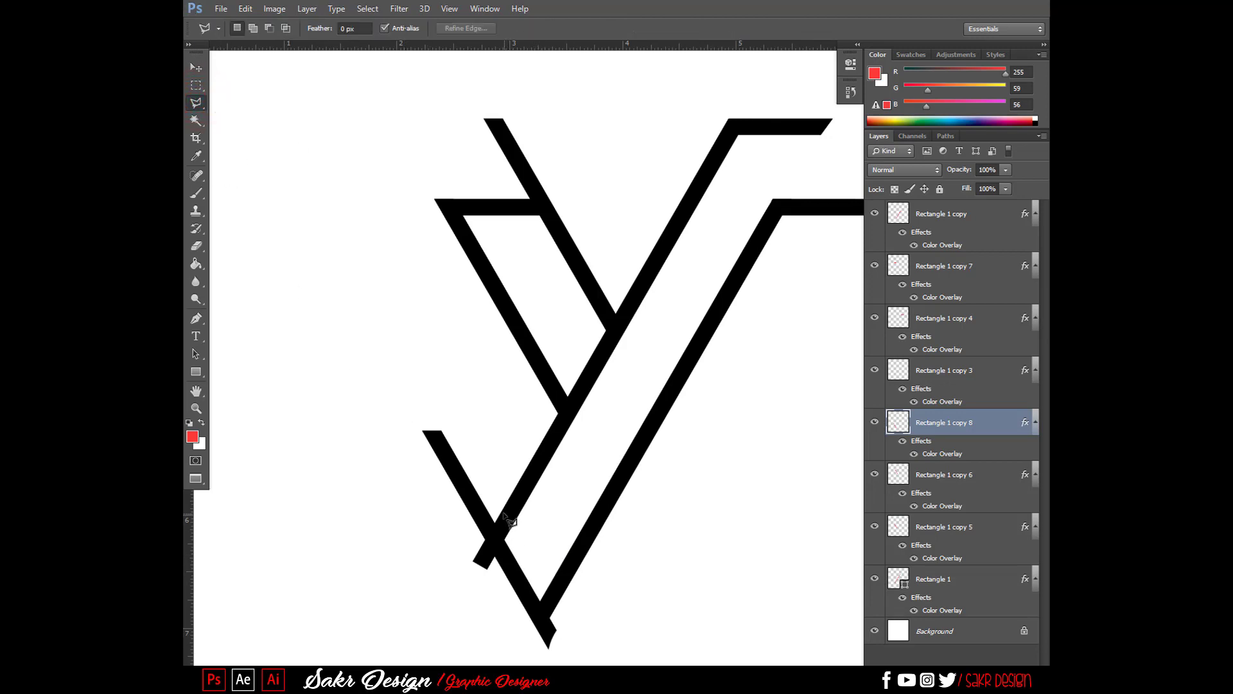
key(ctrl+plus)
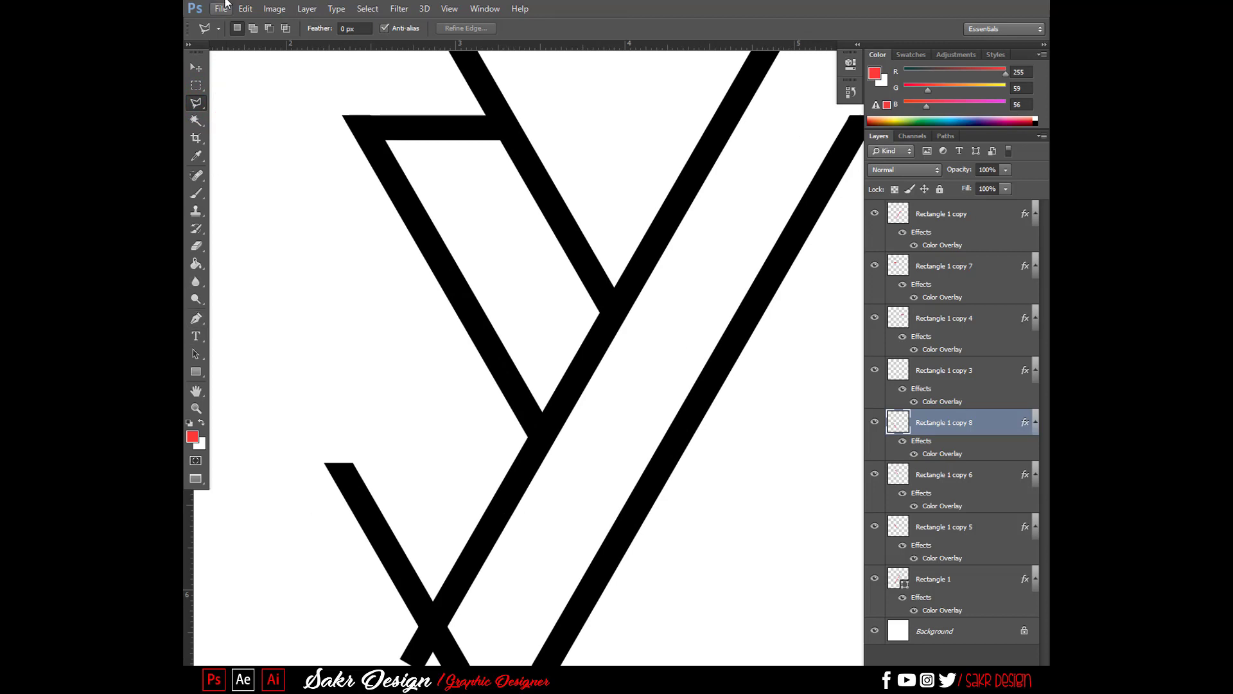
drag(514, 339, 477, 190)
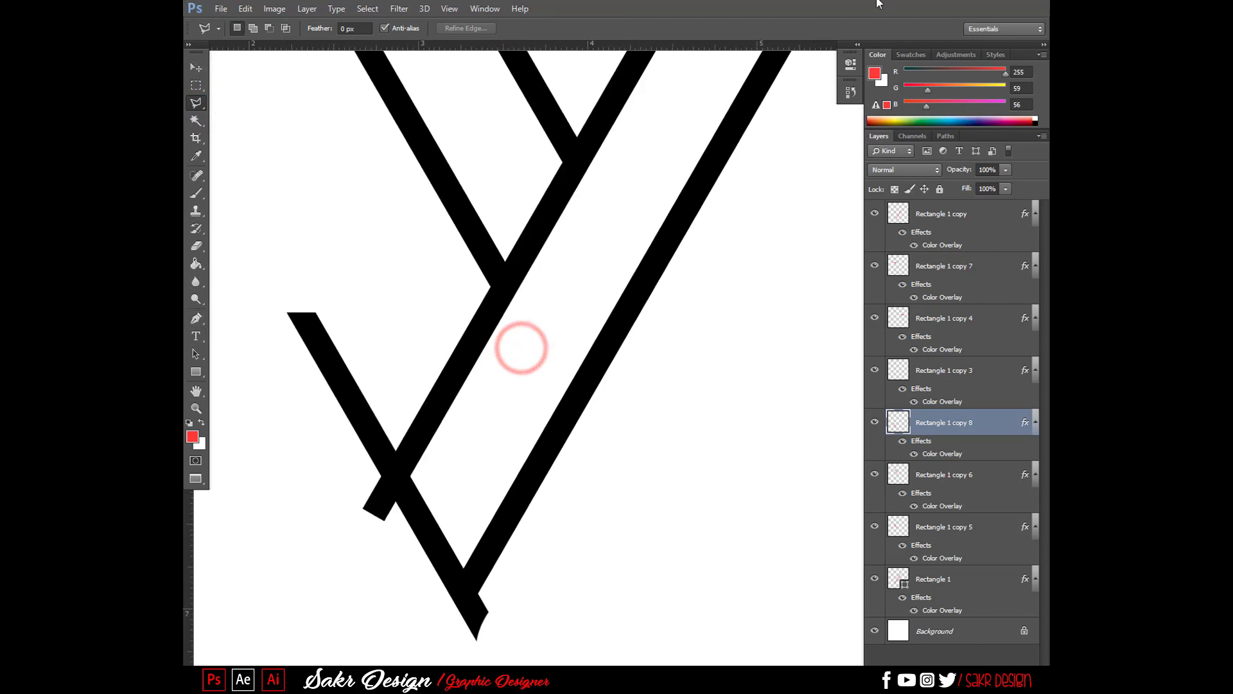
click(196, 319)
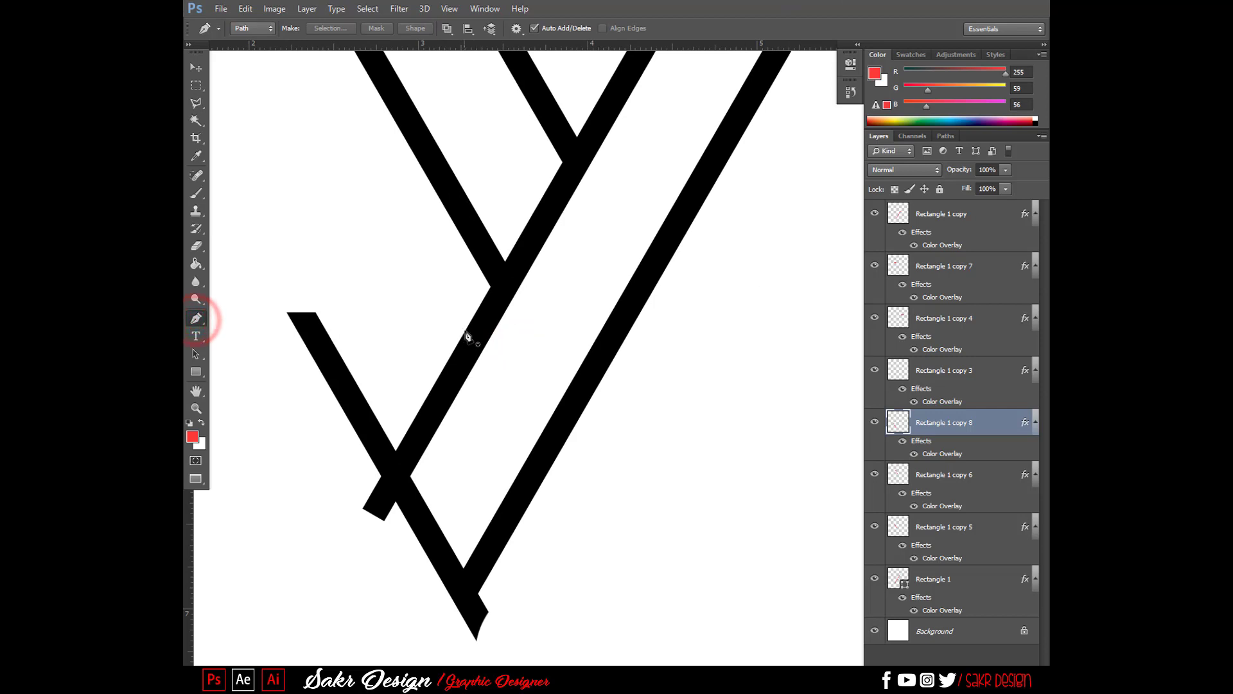
click(464, 331)
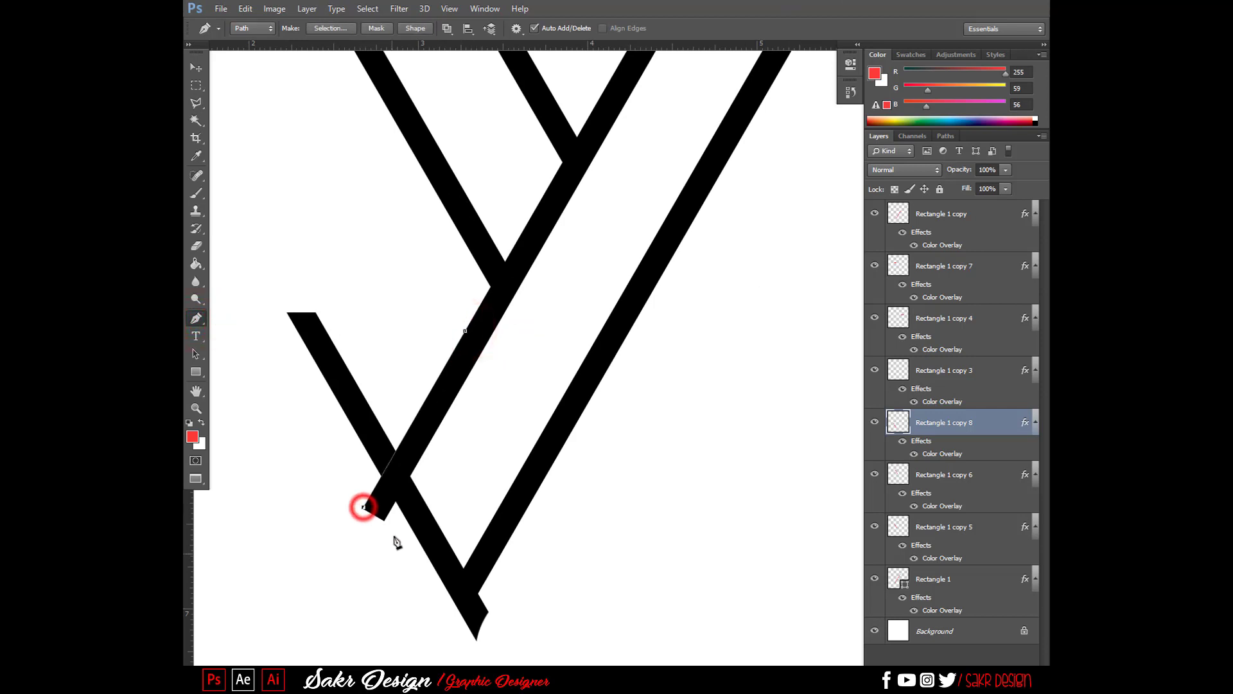
drag(255, 271, 371, 278)
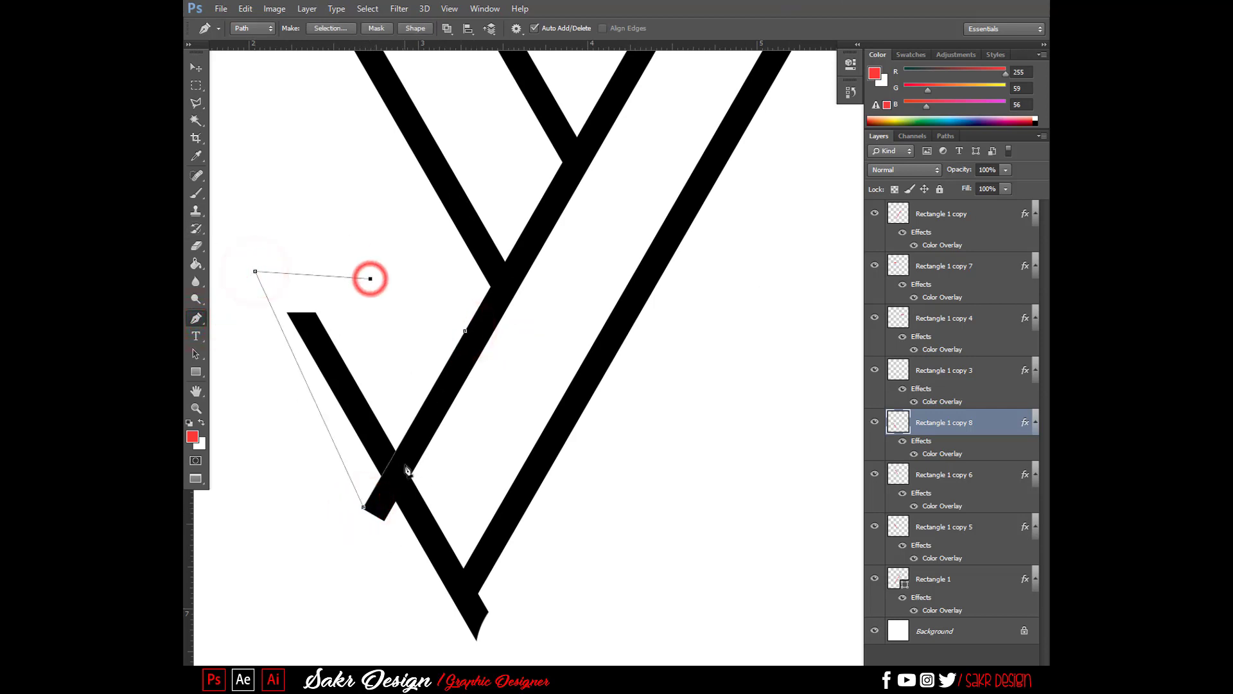
Step: Convert the path to a selection, delete the copied bar's excess inside it and clear the selection
key(ctrl+Return)
key(v)
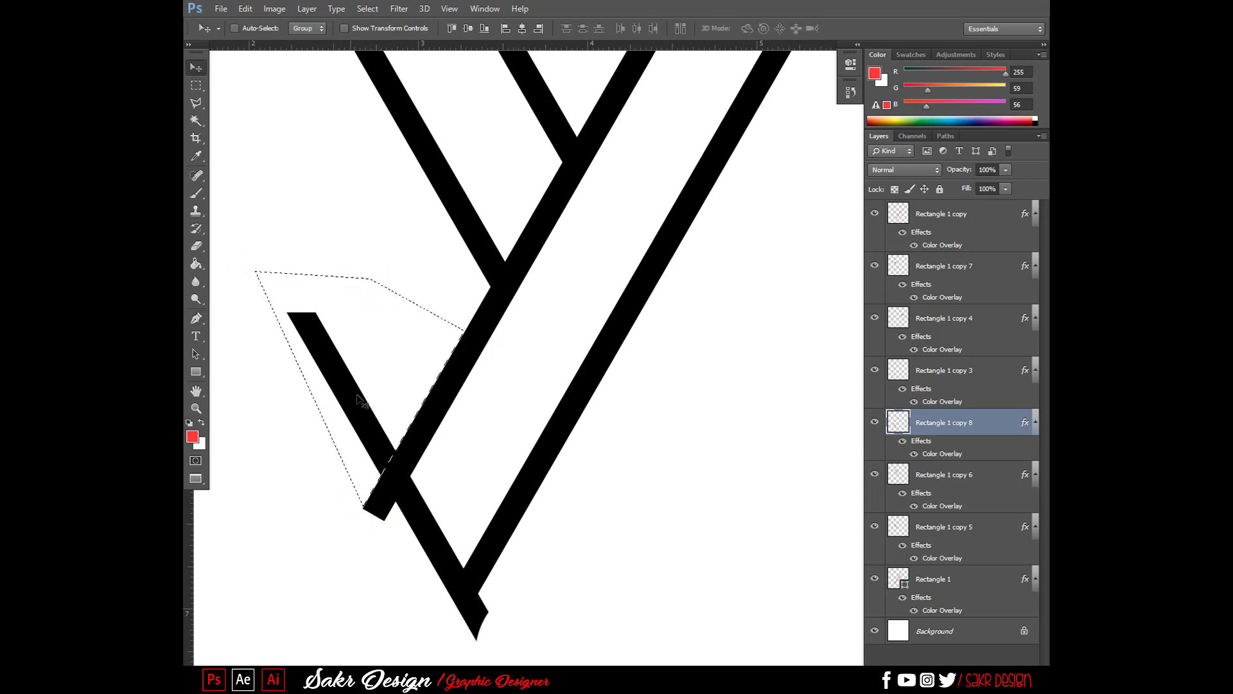
right_click(459, 533)
click(441, 534)
key(Delete)
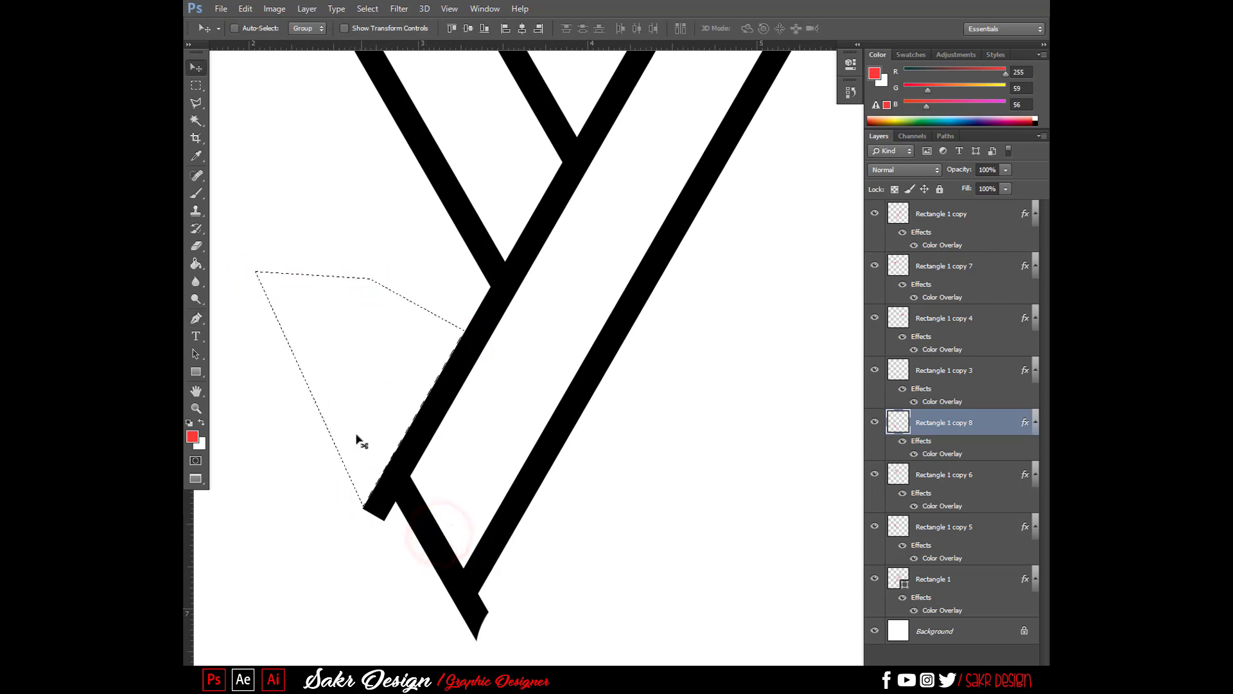
key(ctrl+d)
Step: Draw a closed Pen path along the bottom connecting bar's outer edge, enclosing the left diagonal's stub, and convert it to a selection
click(195, 316)
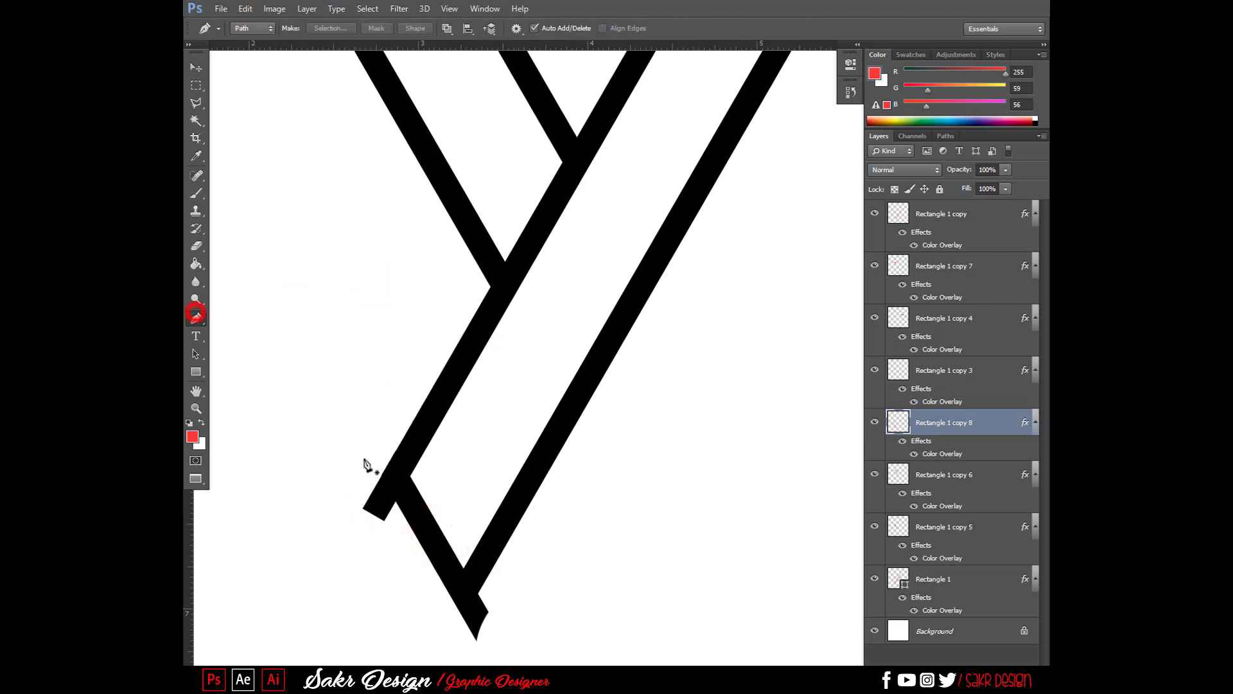
click(380, 468)
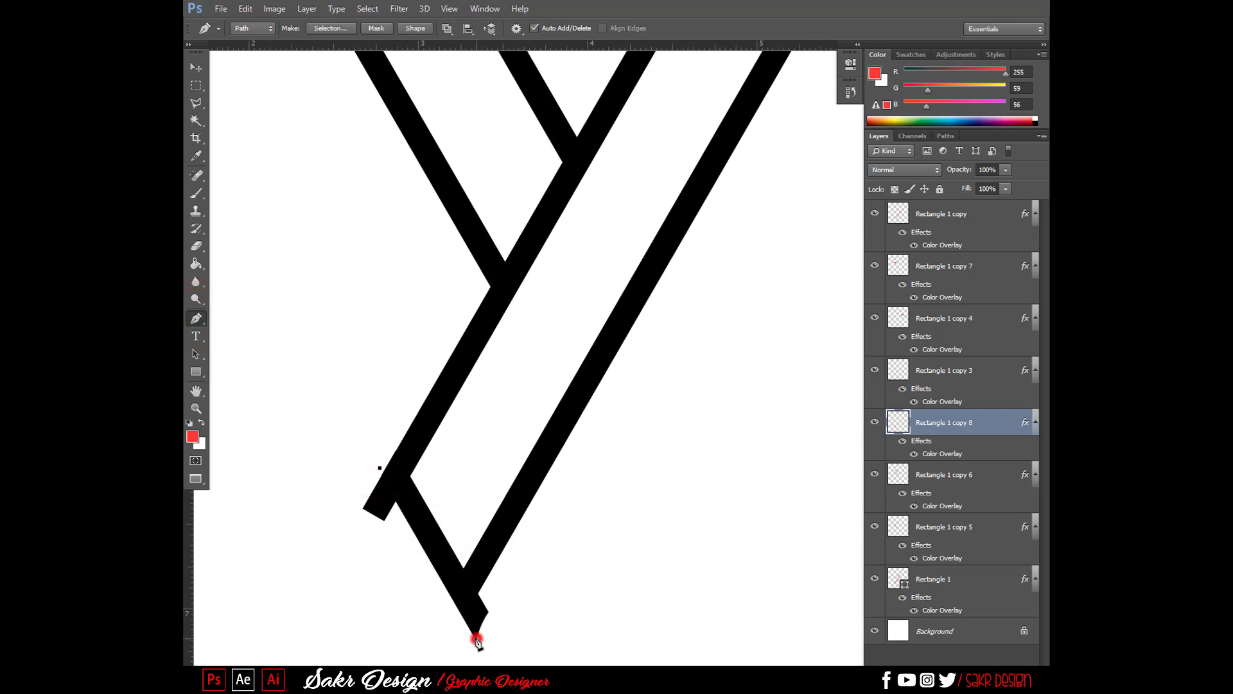
click(476, 639)
click(477, 637)
drag(479, 644, 484, 650)
click(293, 584)
click(289, 312)
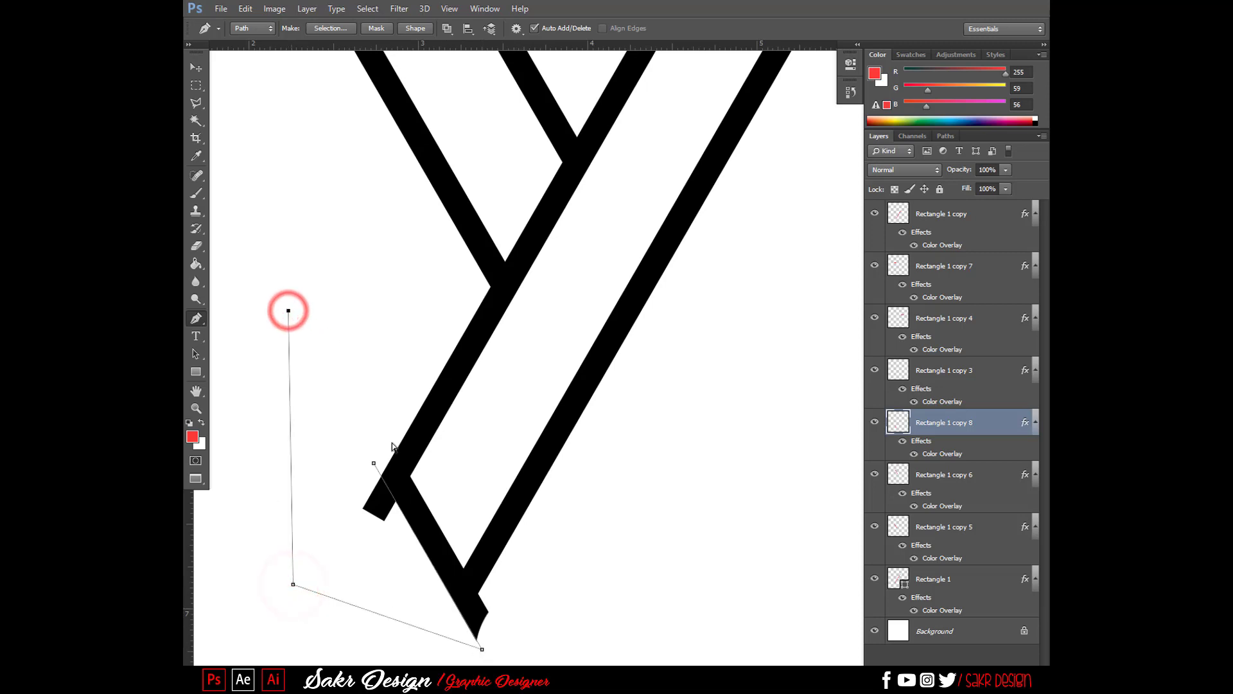
click(374, 463)
key(ctrl+Return)
Step: Select the left rising diagonal's layer and try to delete its protruding stub inside the selection
key(v)
right_click(399, 463)
click(409, 468)
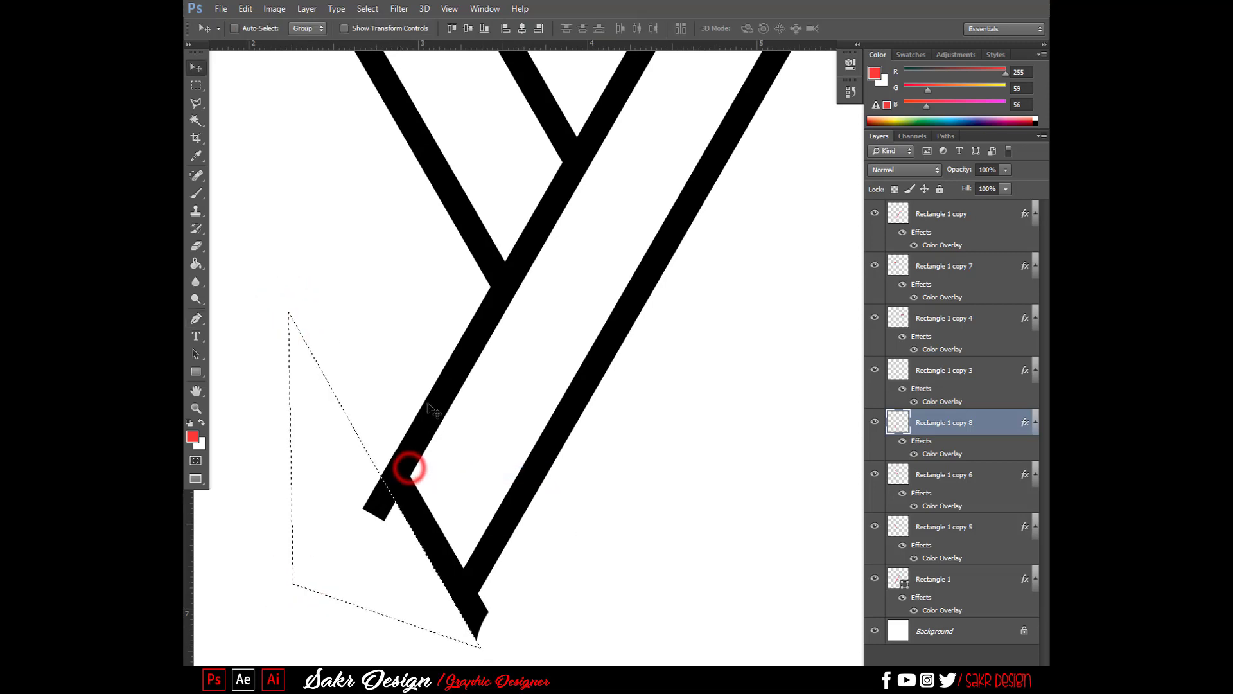
right_click(428, 404)
click(438, 410)
key(Delete)
key(Return)
right_click(451, 407)
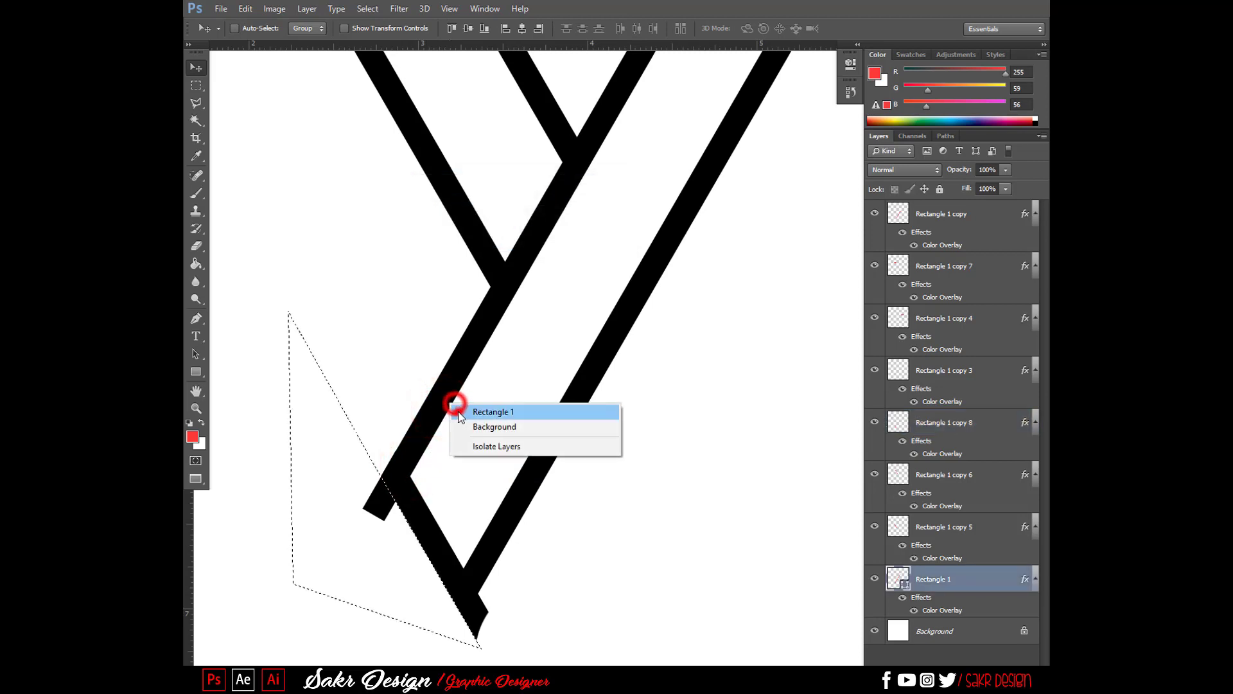
click(460, 409)
key(Delete)
key(Return)
right_click(384, 500)
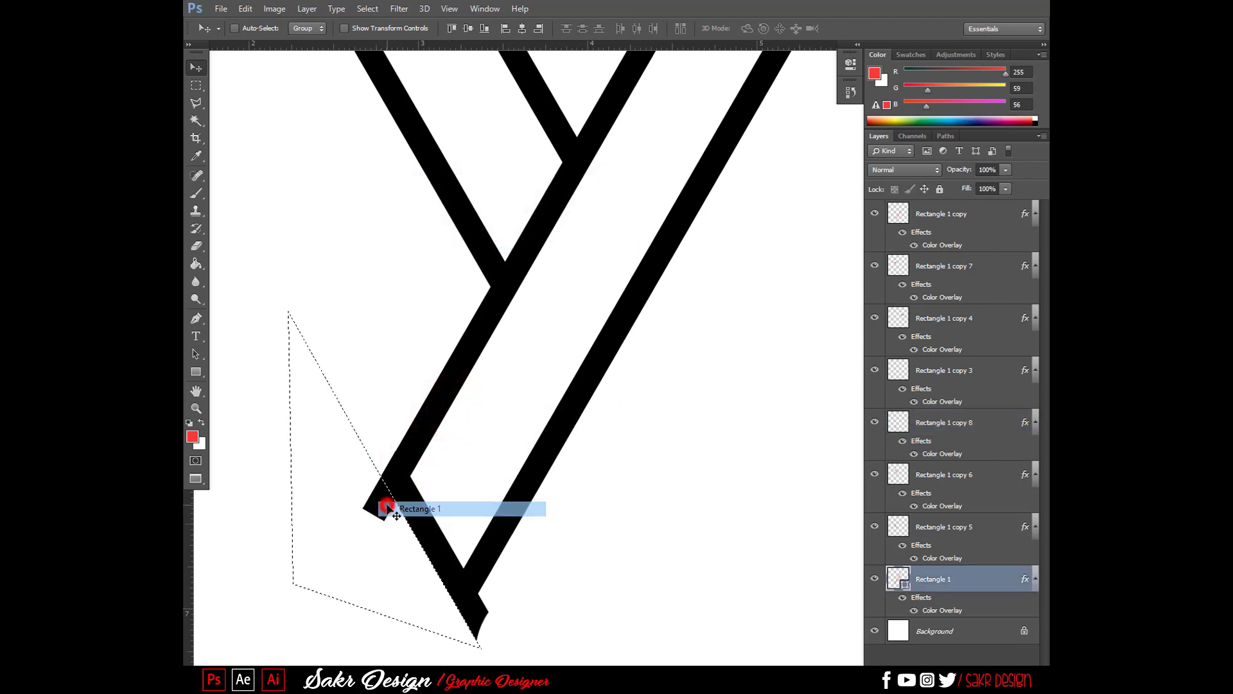
click(393, 505)
key(Delete)
key(Return)
Step: Rasterize the left rising diagonal's shape layer, erase its stub inside the selection and clear the selection
click(196, 246)
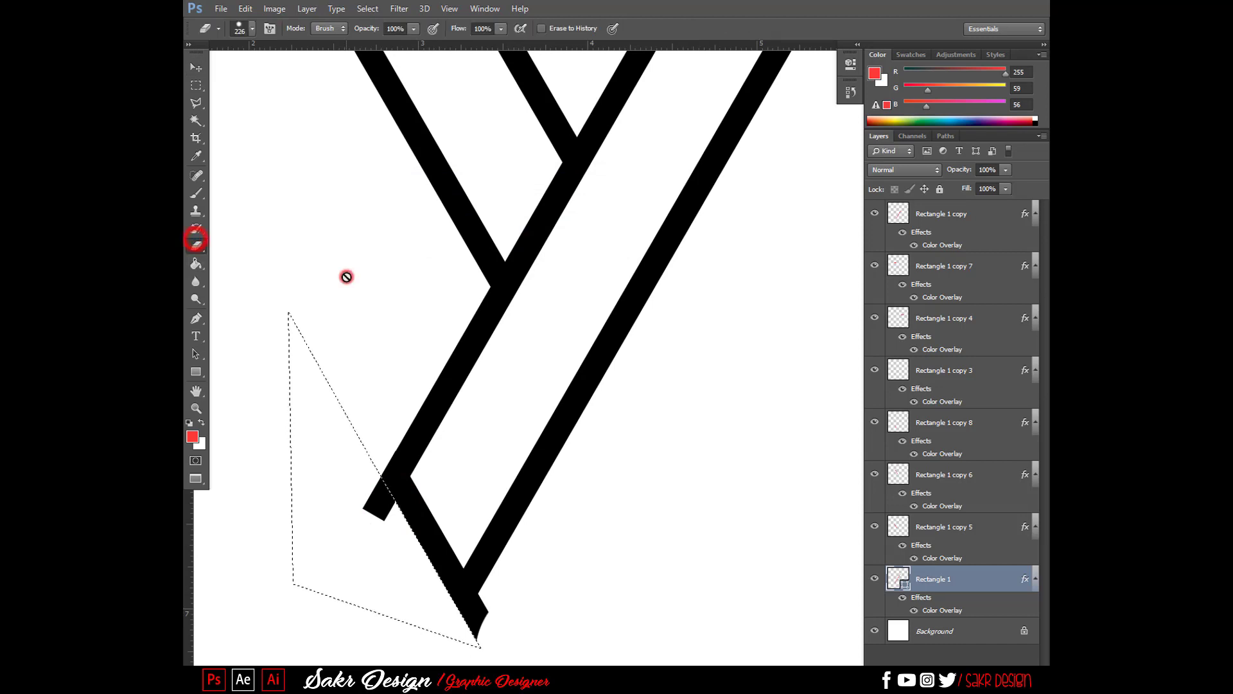
click(346, 276)
key(Return)
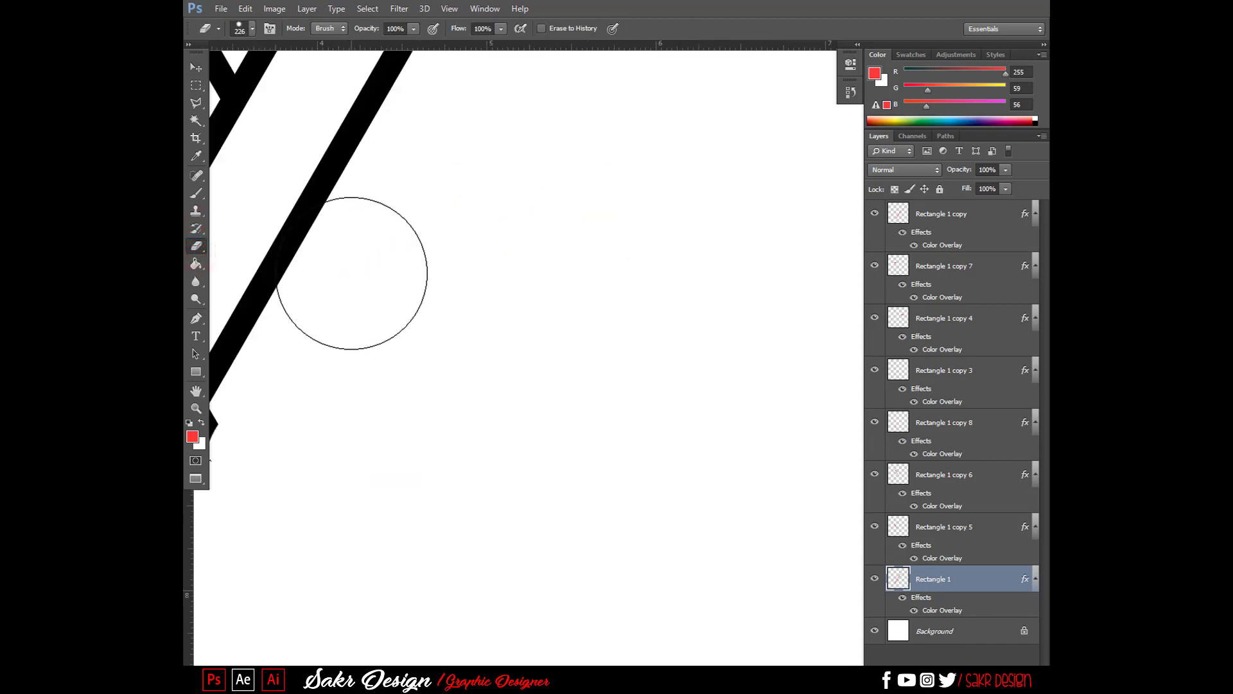
drag(471, 322, 829, 322)
drag(474, 363, 541, 431)
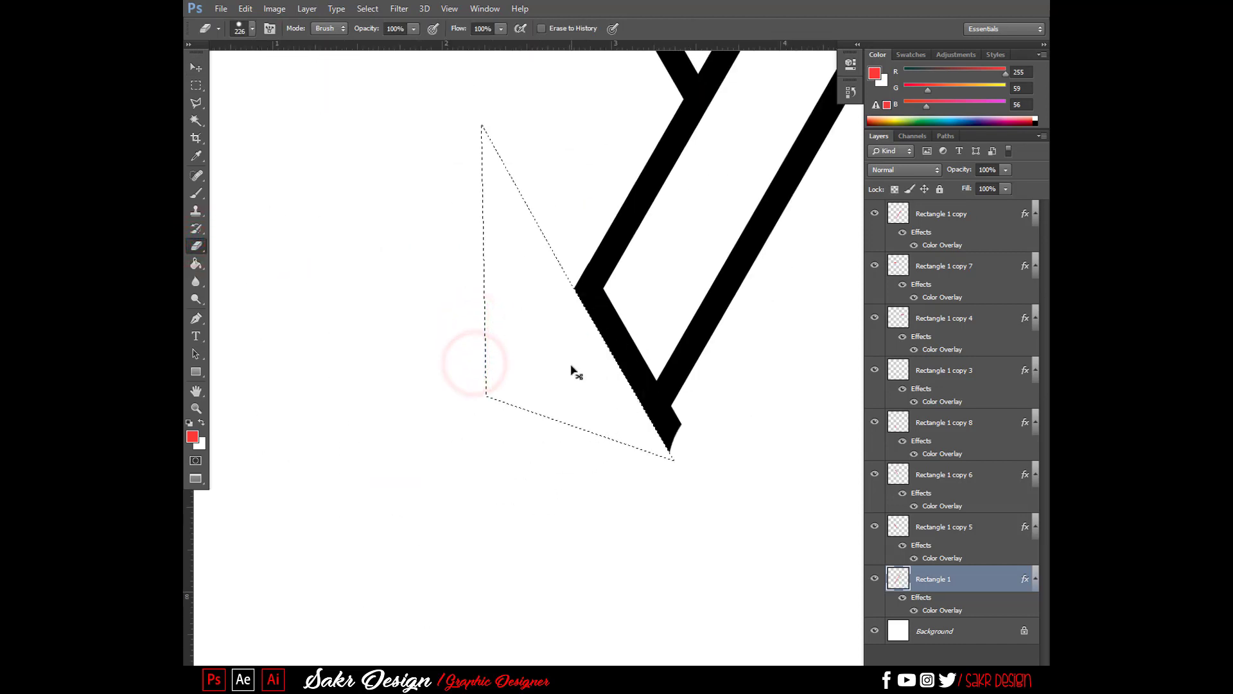
key(ctrl+d)
key(v)
Step: Draw a Pen path along the right diagonal's outer edge around the bottom corner's protruding tip and turn it into a selection
drag(686, 291, 523, 349)
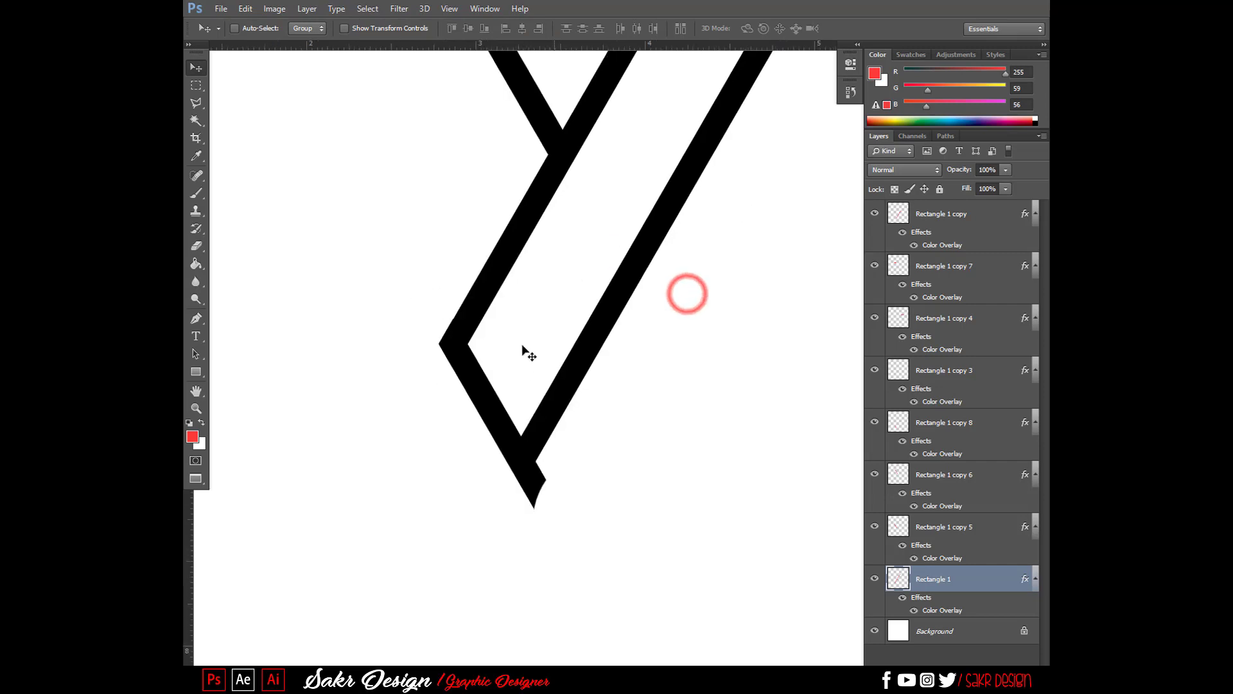
click(196, 319)
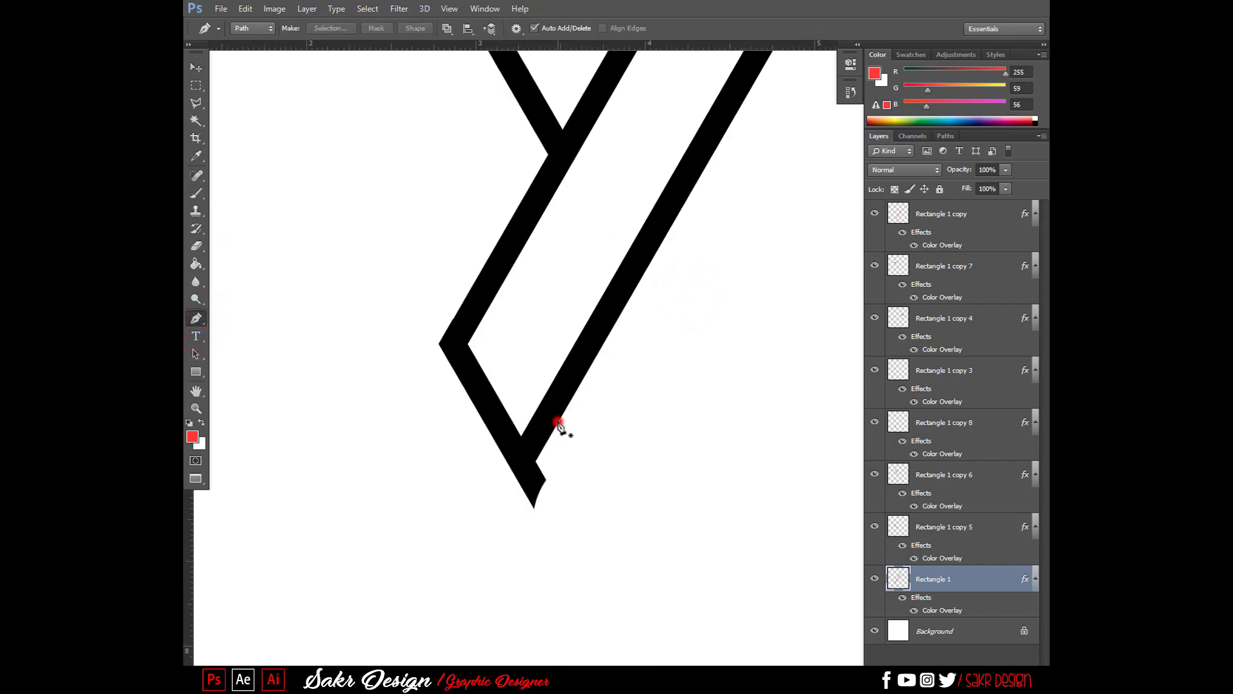
click(557, 422)
click(473, 545)
click(558, 422)
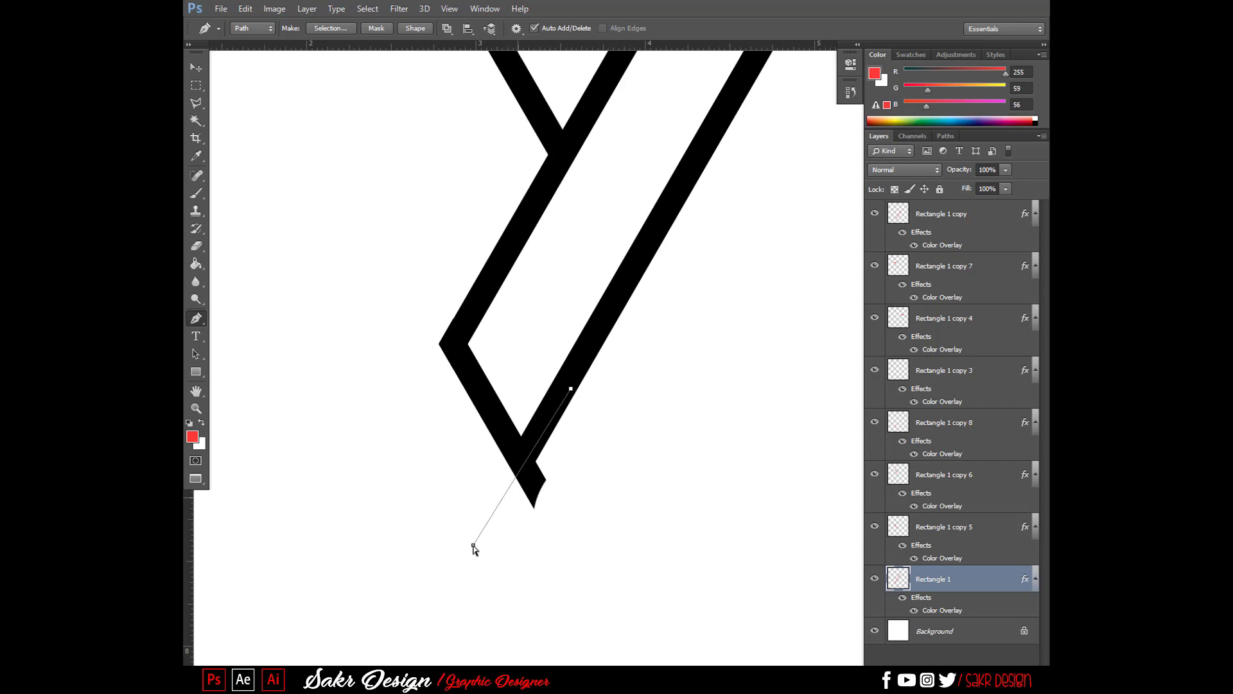
drag(473, 546, 471, 566)
click(700, 507)
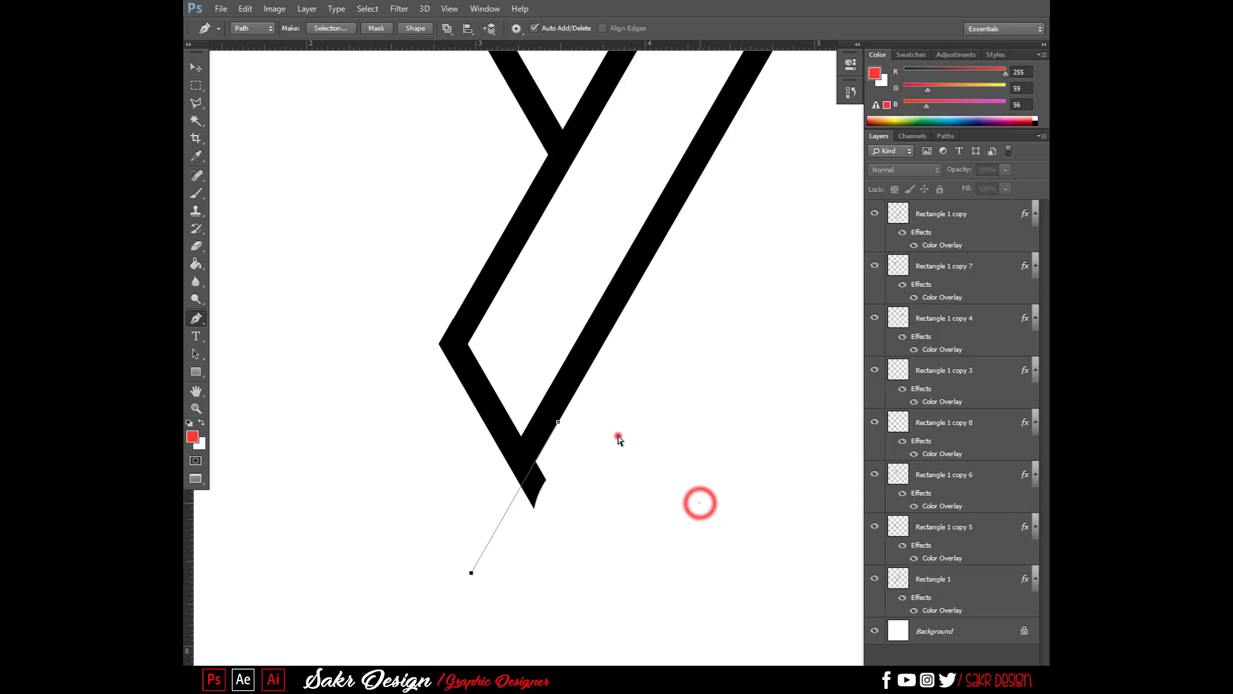
click(617, 435)
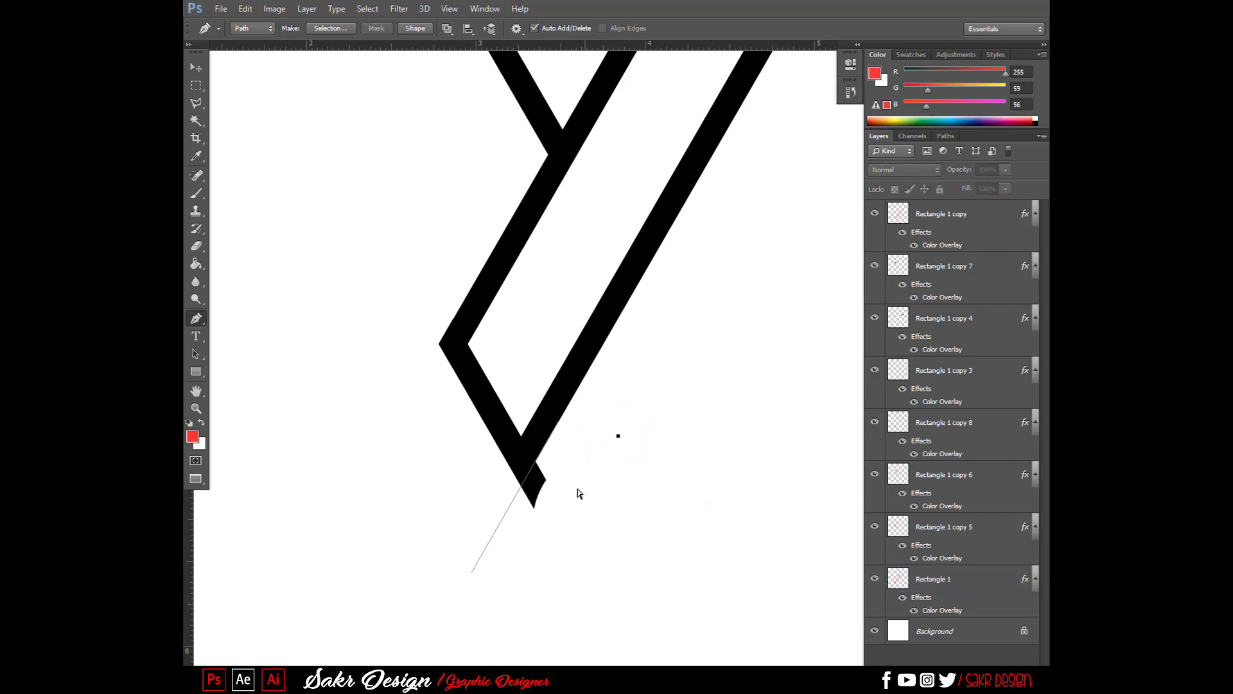
click(616, 518)
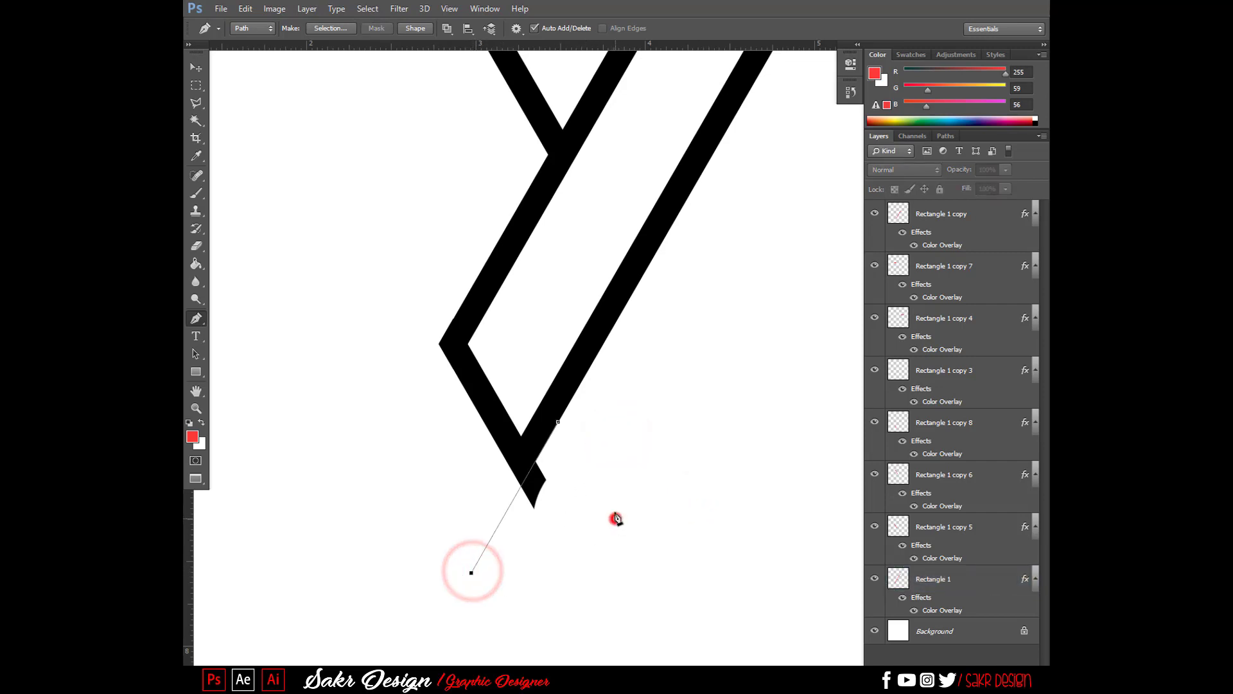
click(568, 456)
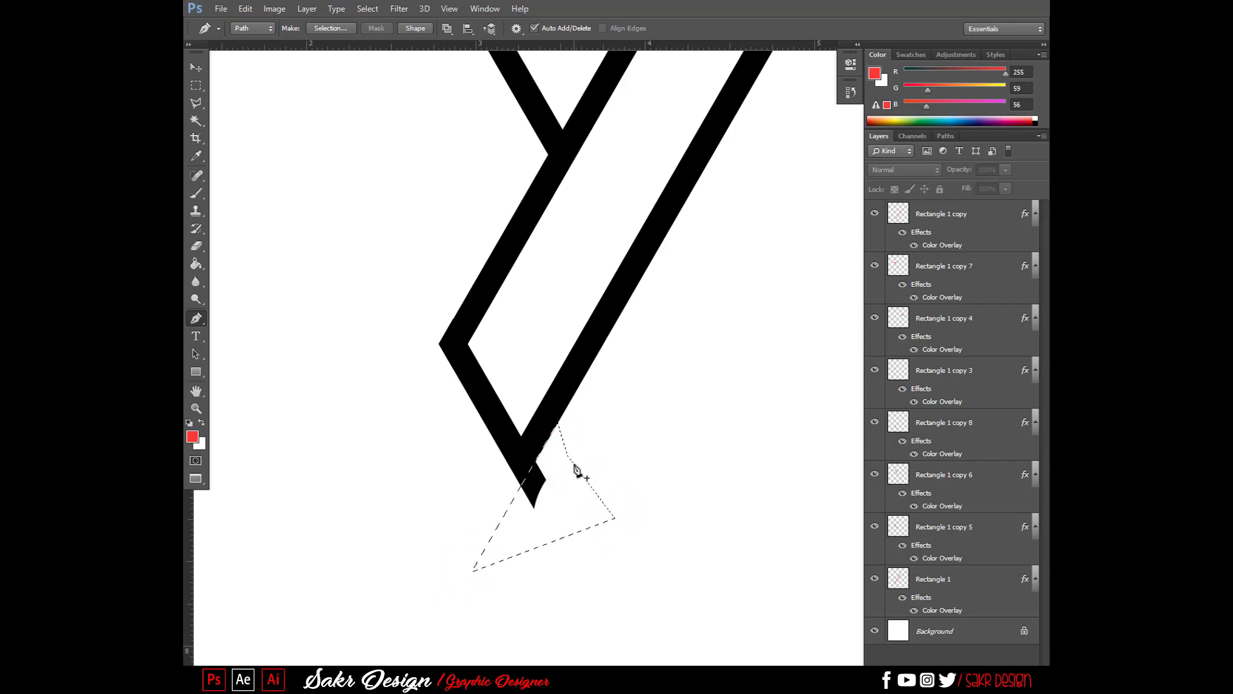
Step: Try to delete the bottom corner's protruding tip inside the selection
key(Delete)
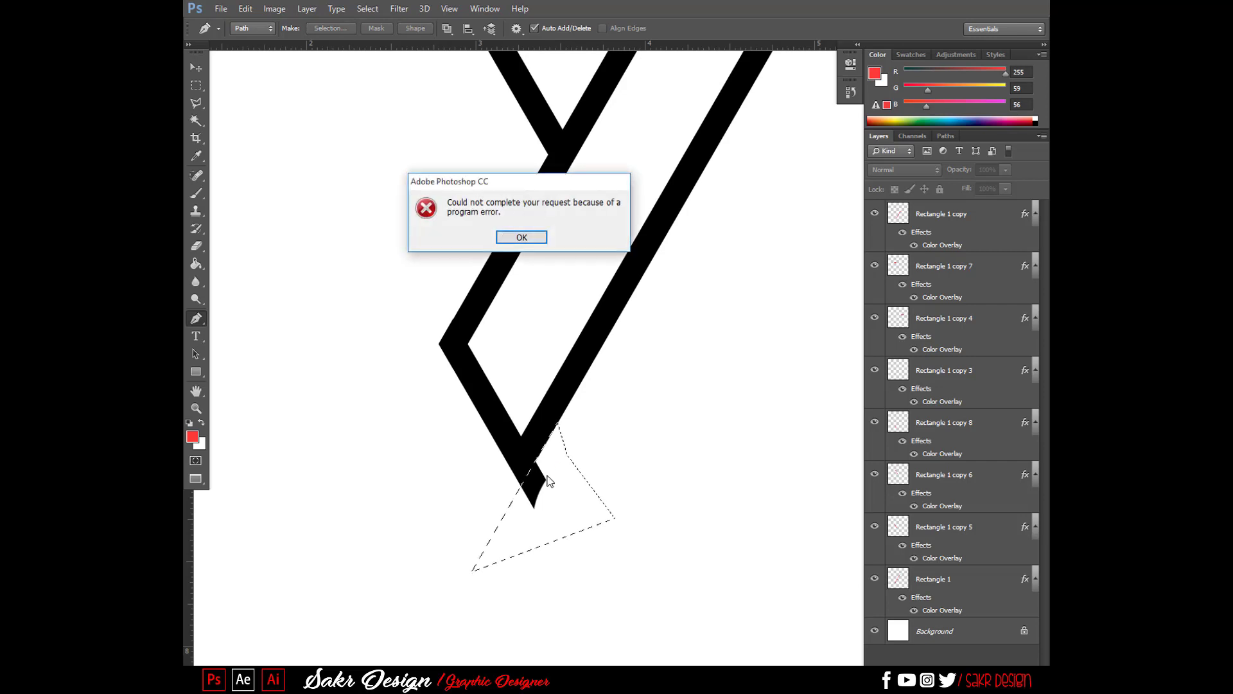
key(Return)
click(195, 210)
click(336, 242)
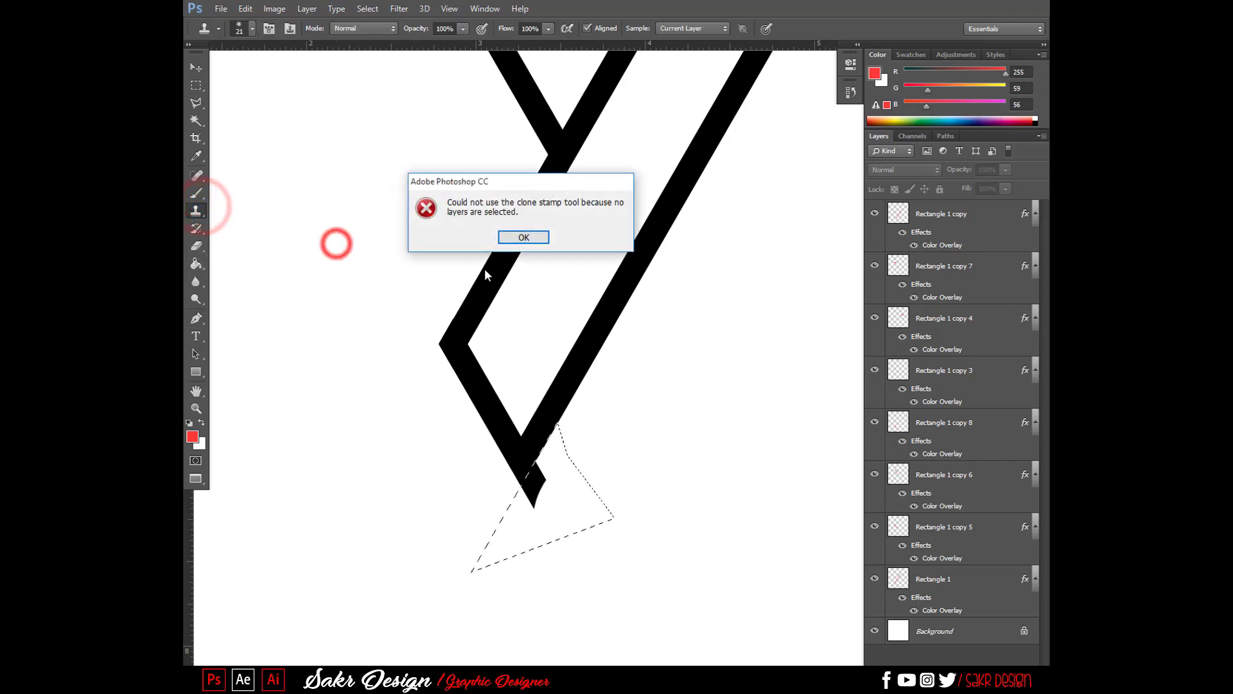
key(Return)
Step: Select the bottom connecting bar's layer and delete its protruding tip inside the selection
click(196, 66)
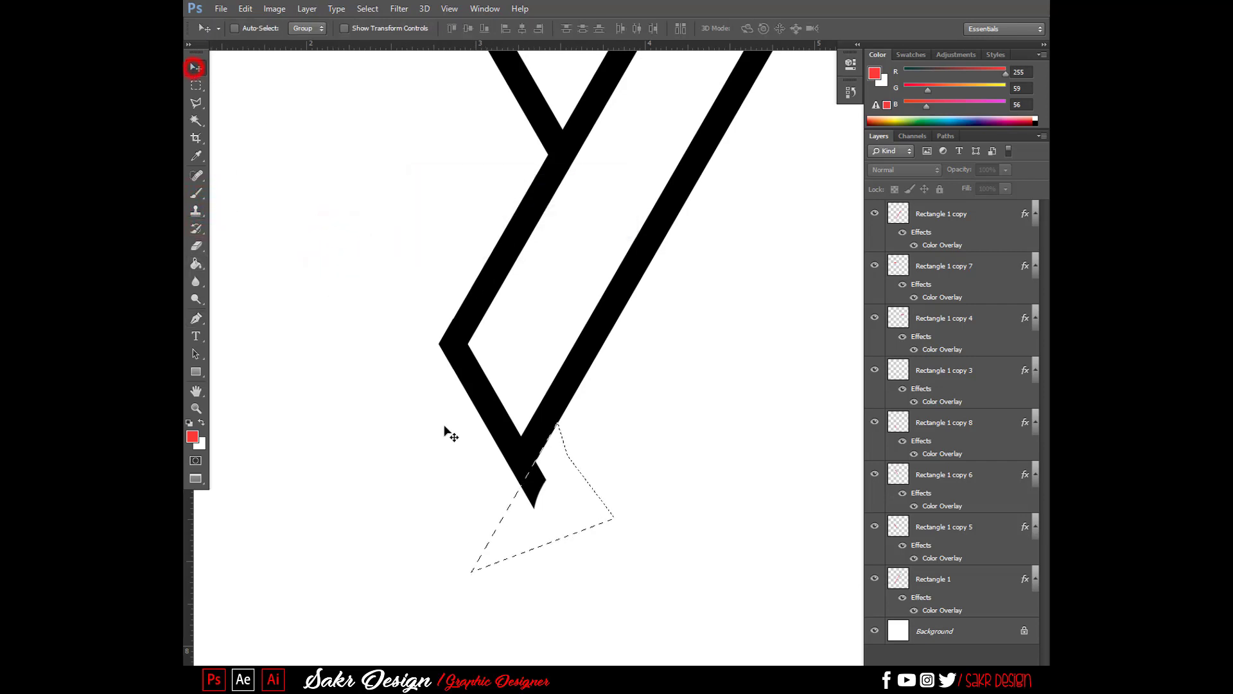
click(535, 489)
key(Return)
right_click(511, 426)
click(514, 426)
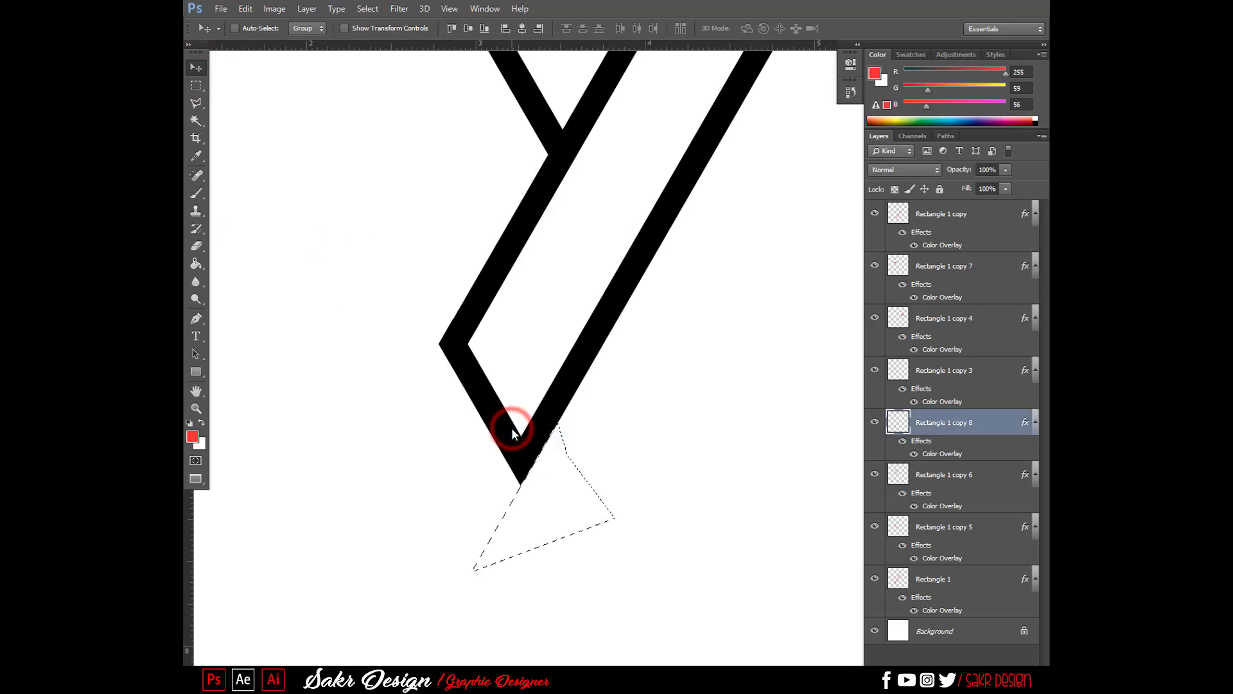
Step: Undo the last tip deletion, reselect the bottom connecting bar's layer, trim its tip inside the selection and deselect
key(ctrl+d)
key(ctrl+shift+d)
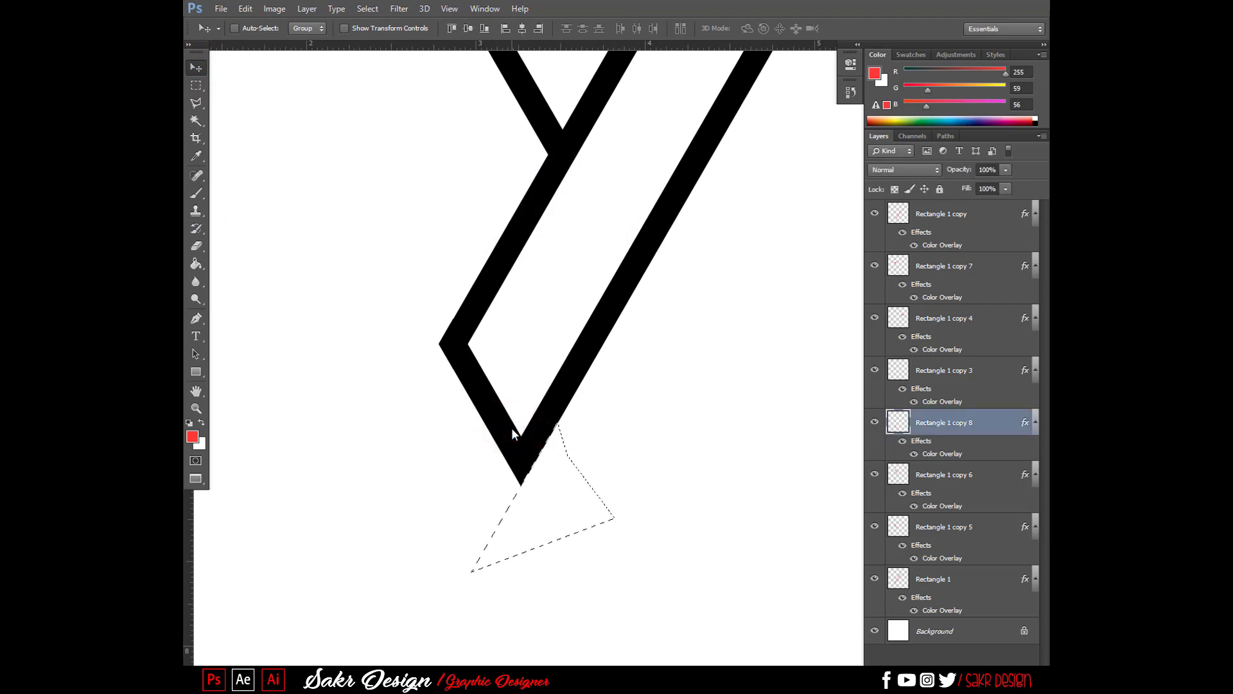
click(196, 85)
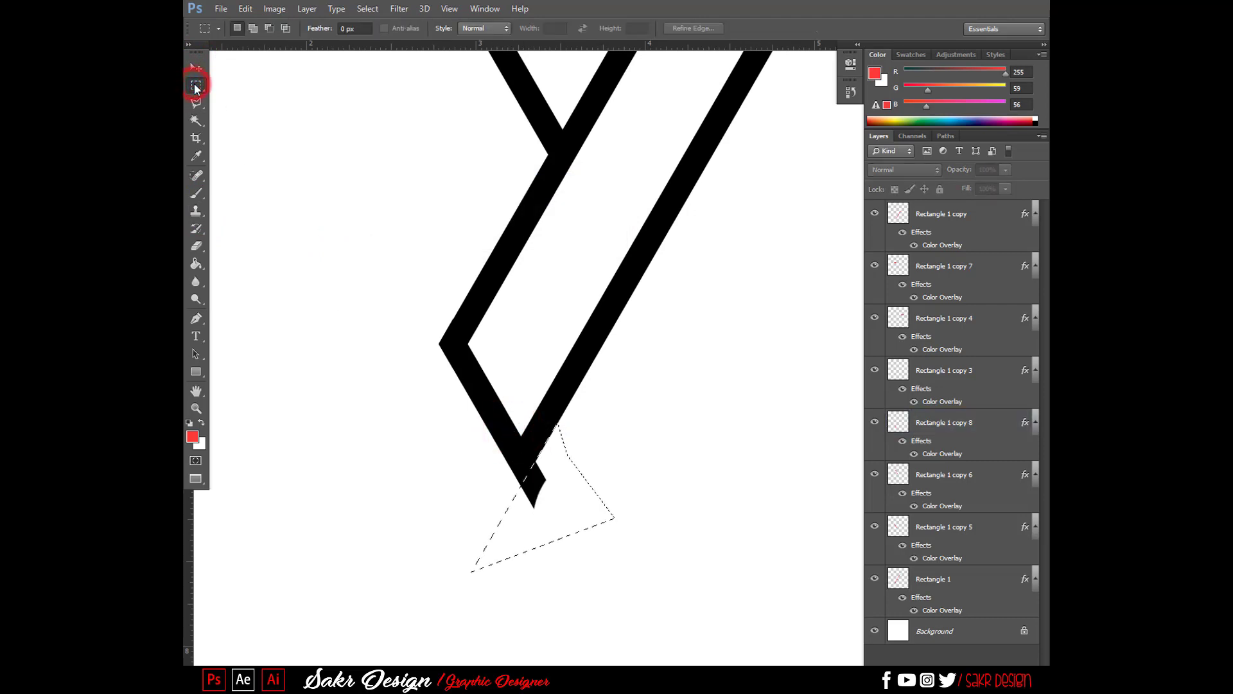
key(v)
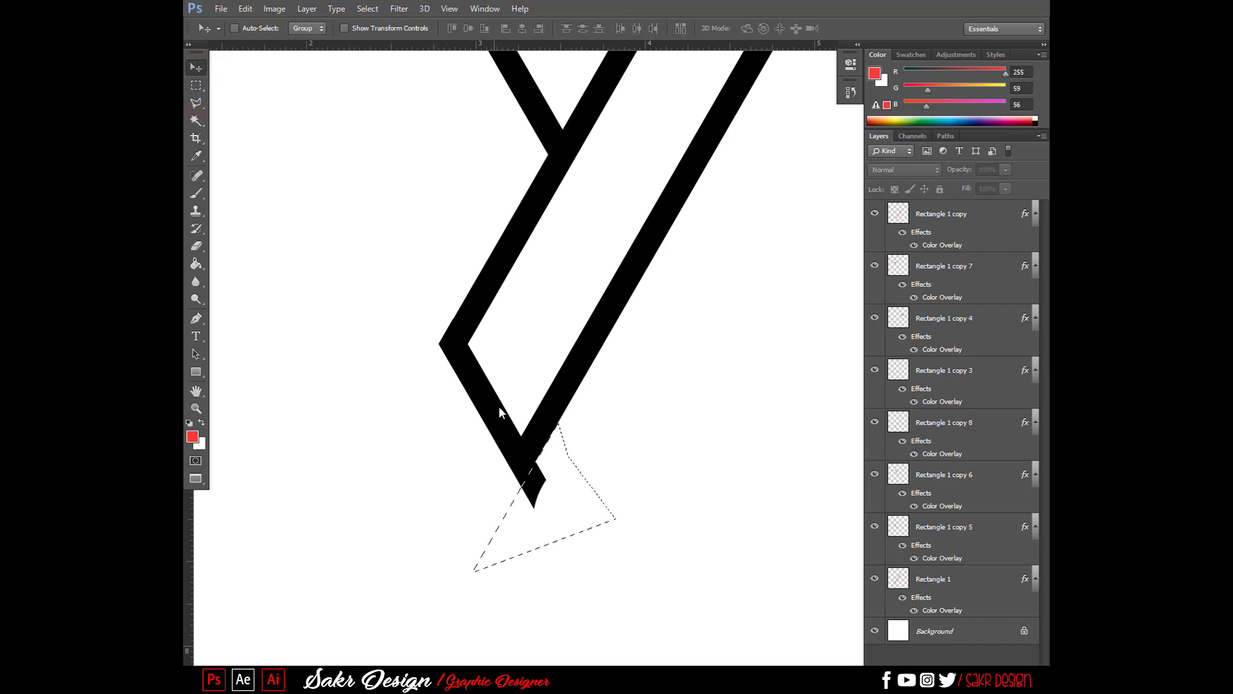
right_click(499, 407)
click(511, 412)
key(Delete)
key(ctrl+d)
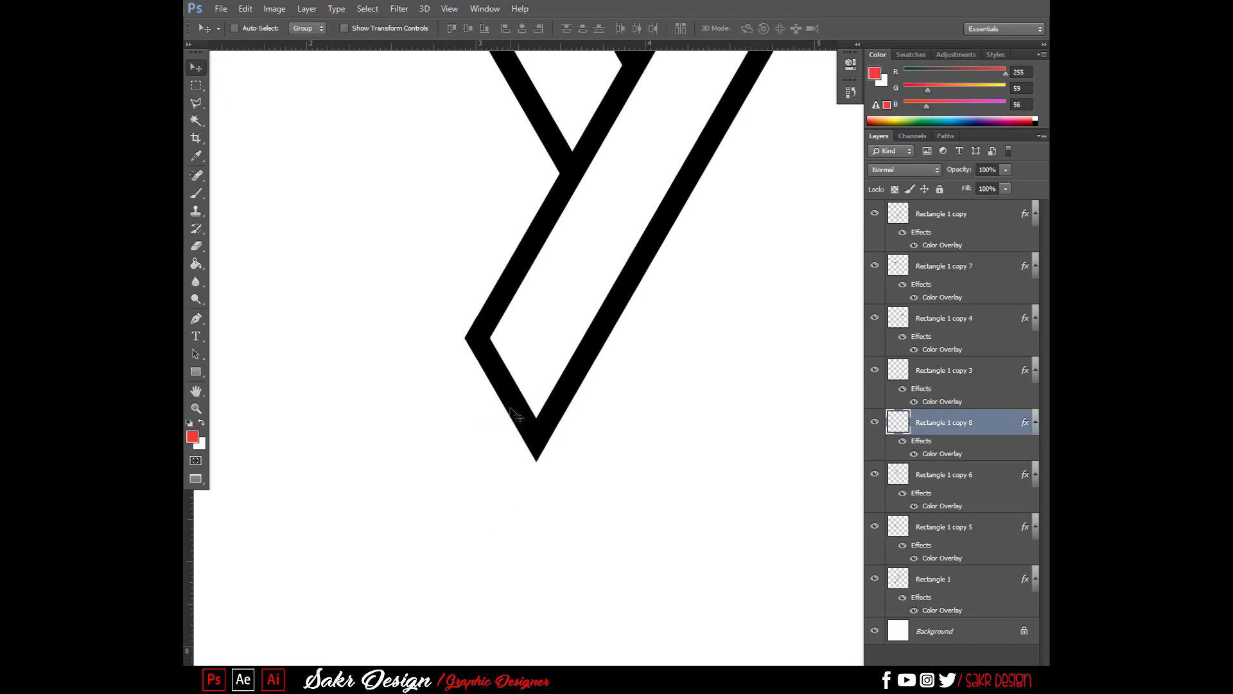
Step: Draw a rectangular marquee around the outer end of the upper right horizontal bar
key(ctrl+0)
scroll(619, 193, down, 1)
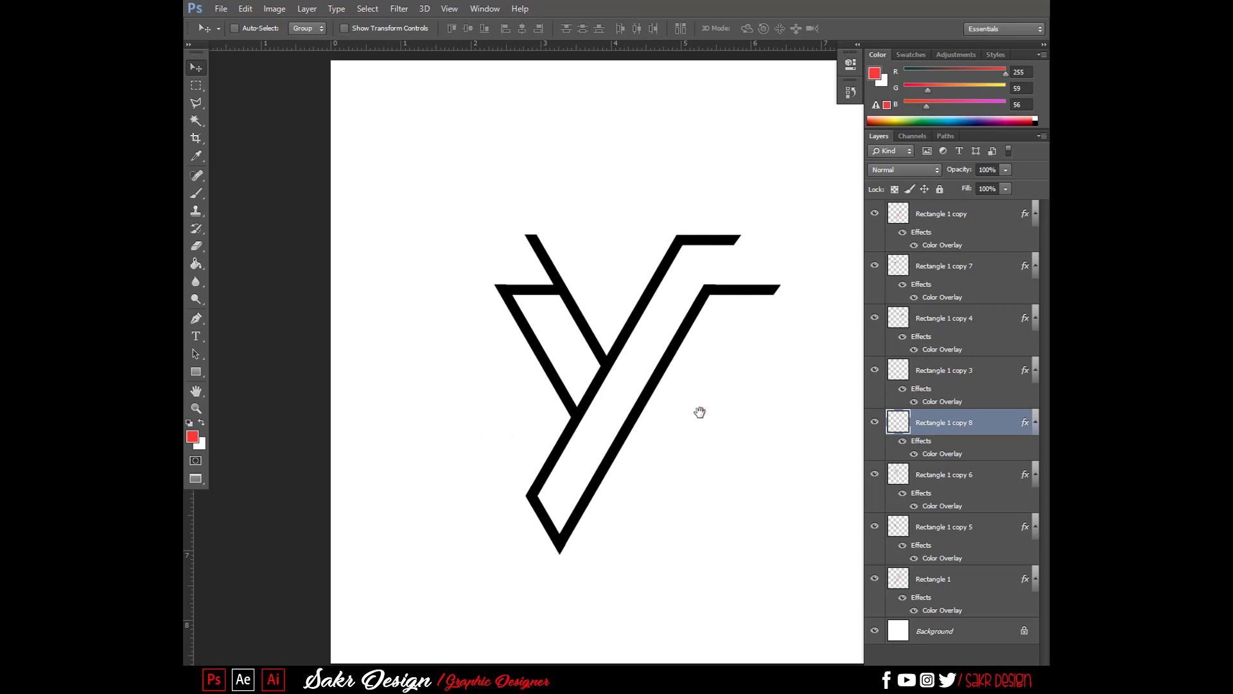
drag(700, 411, 582, 421)
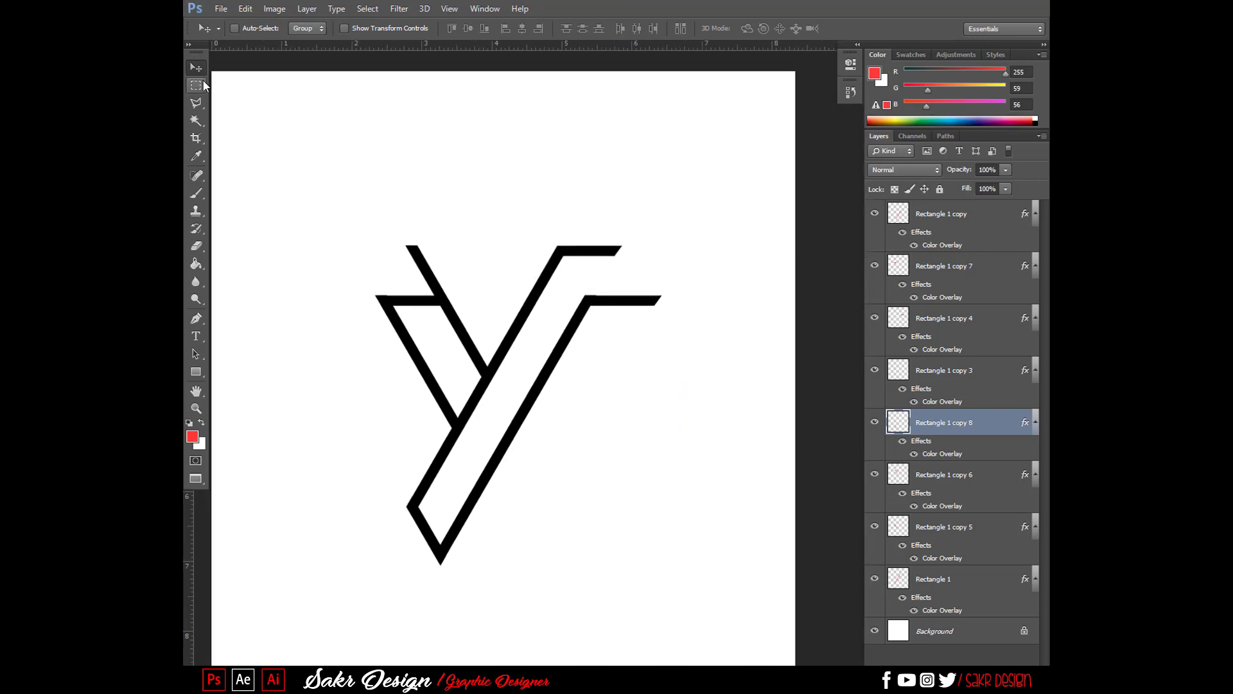
click(196, 85)
drag(681, 204, 604, 261)
key(v)
key(Return)
right_click(583, 255)
click(586, 258)
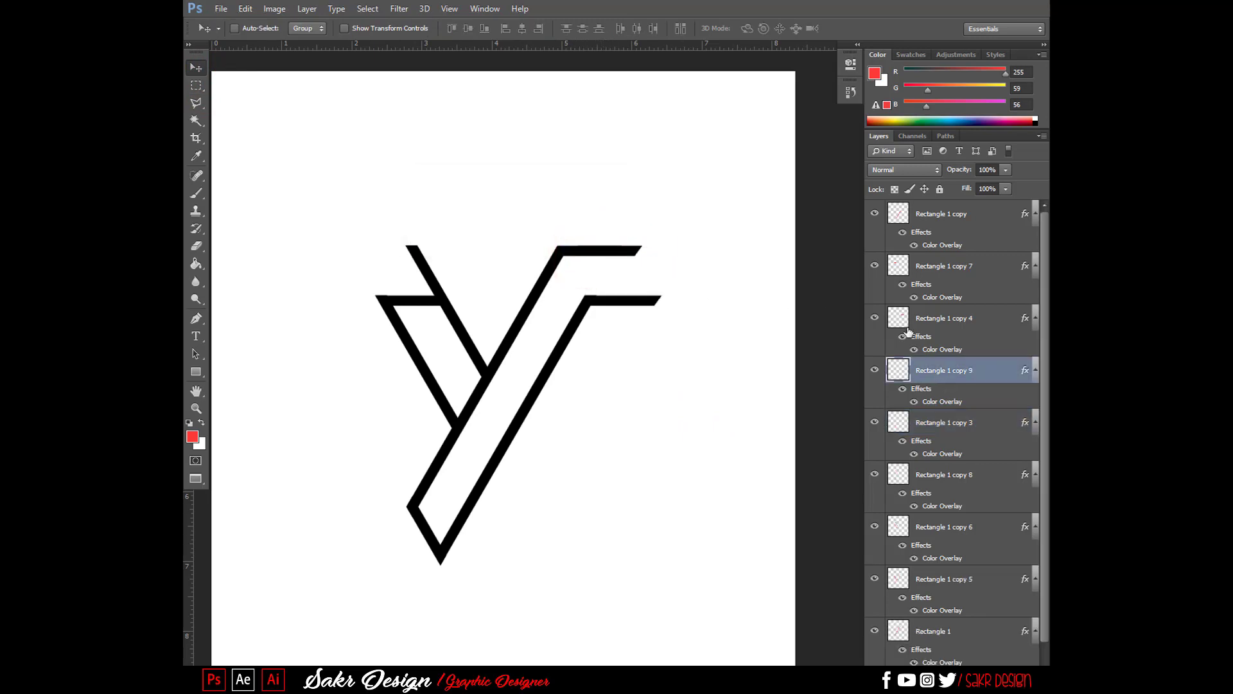
key(ctrl+[)
key(ctrl+])
key(ctrl+alt+z)
key(ctrl+alt+z)
key(ctrl+c)
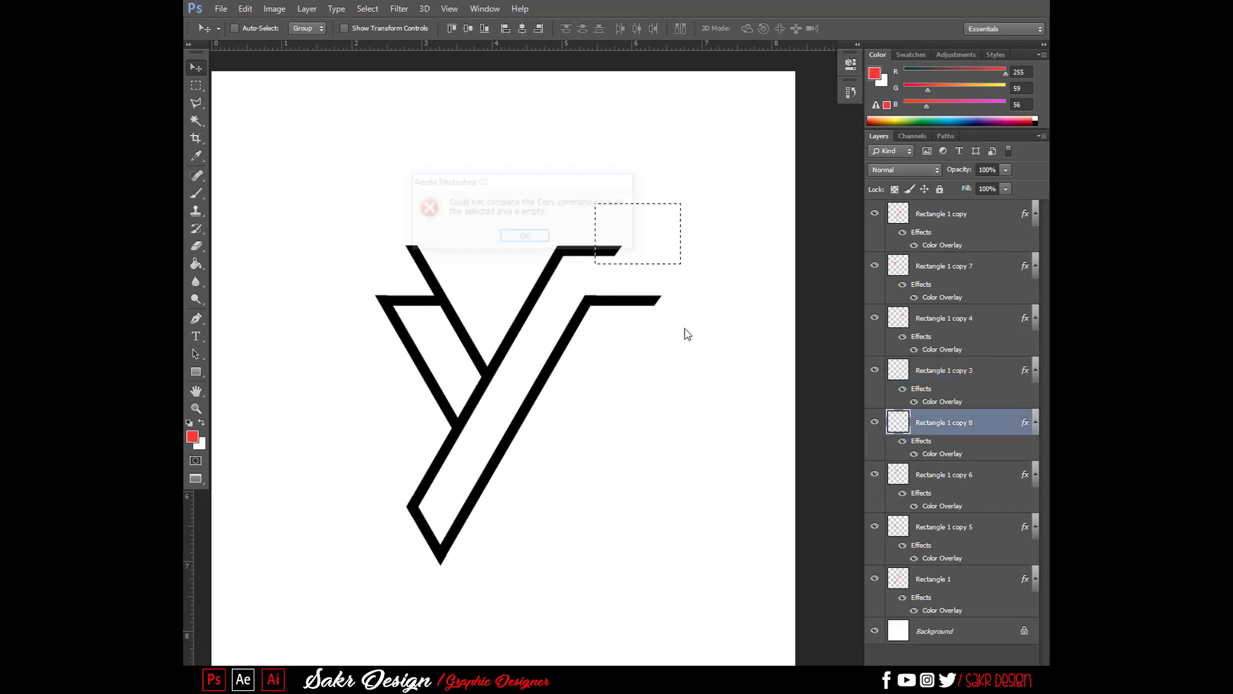
click(512, 233)
key(ctrl+alt+z)
key(ctrl+alt+z)
key(ctrl+alt+z)
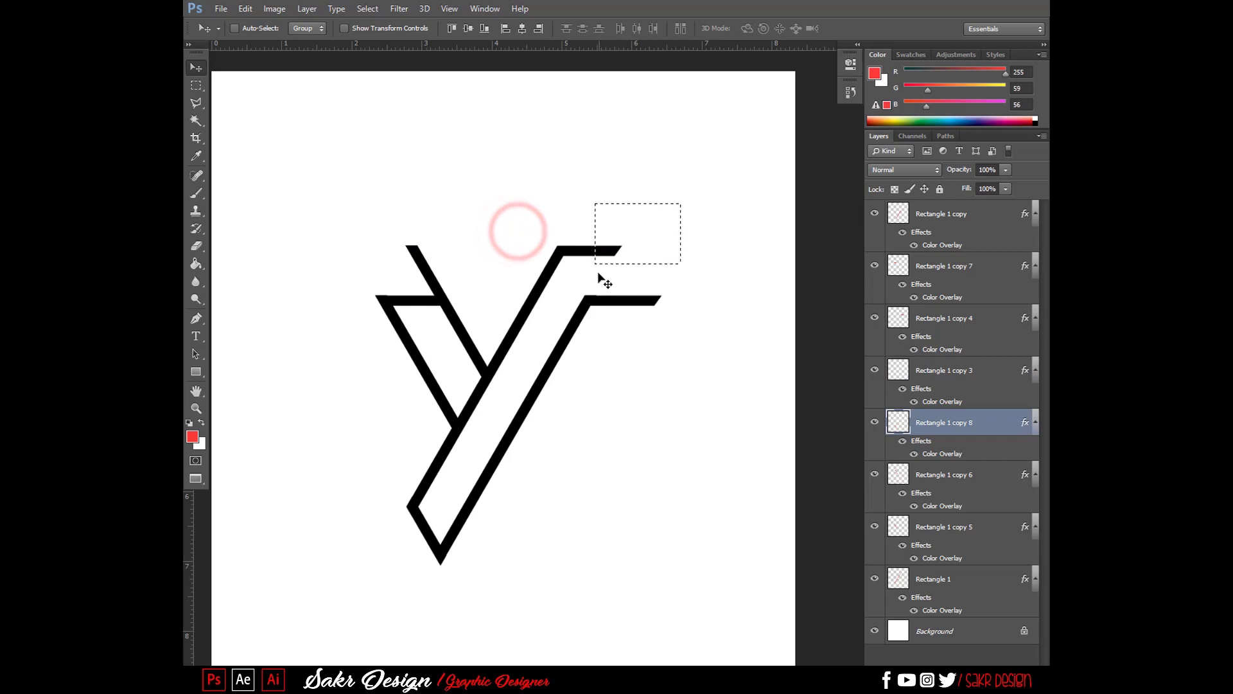
Step: Copy the selected end of the upper right bar onto its own layer and place the red piece extending past that bar's end
right_click(595, 253)
click(599, 260)
key(ctrl+j)
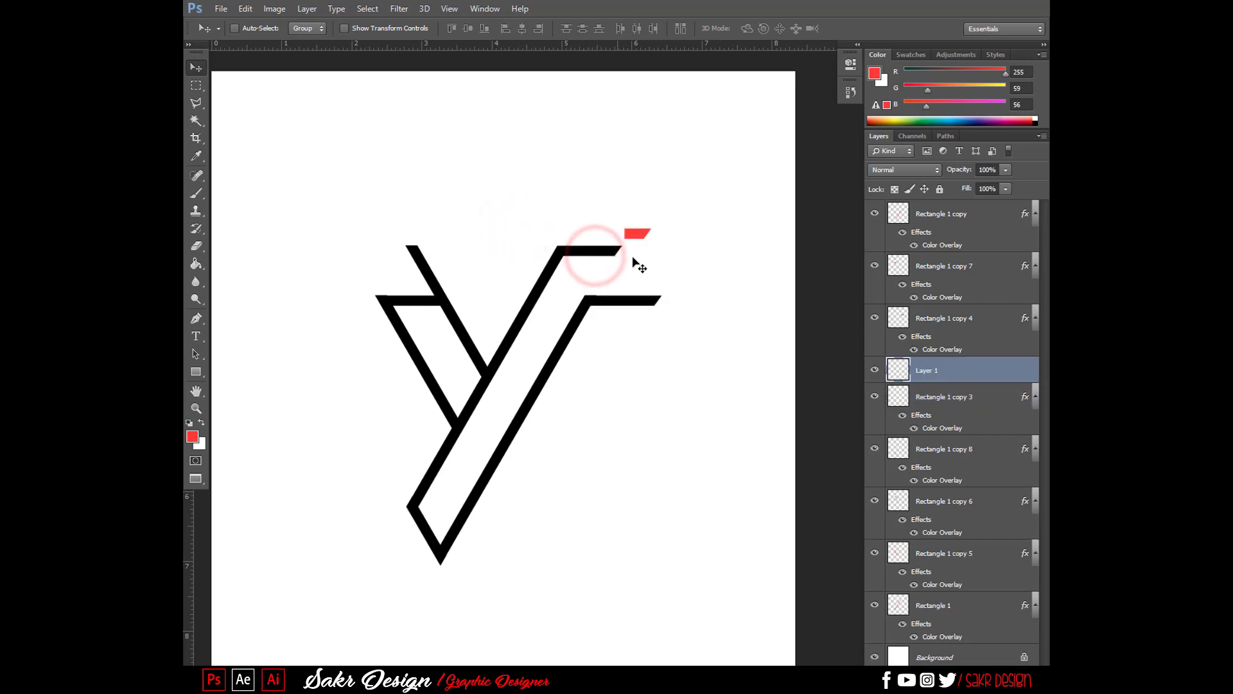
drag(638, 239, 580, 402)
key(ctrl+plus)
key(ctrl+plus)
drag(570, 336, 527, 339)
Step: Duplicate the red end piece, offset inward over the bar's end, and give the copy a dark red Color Overlay
key(ctrl+j)
right_click(512, 328)
click(515, 331)
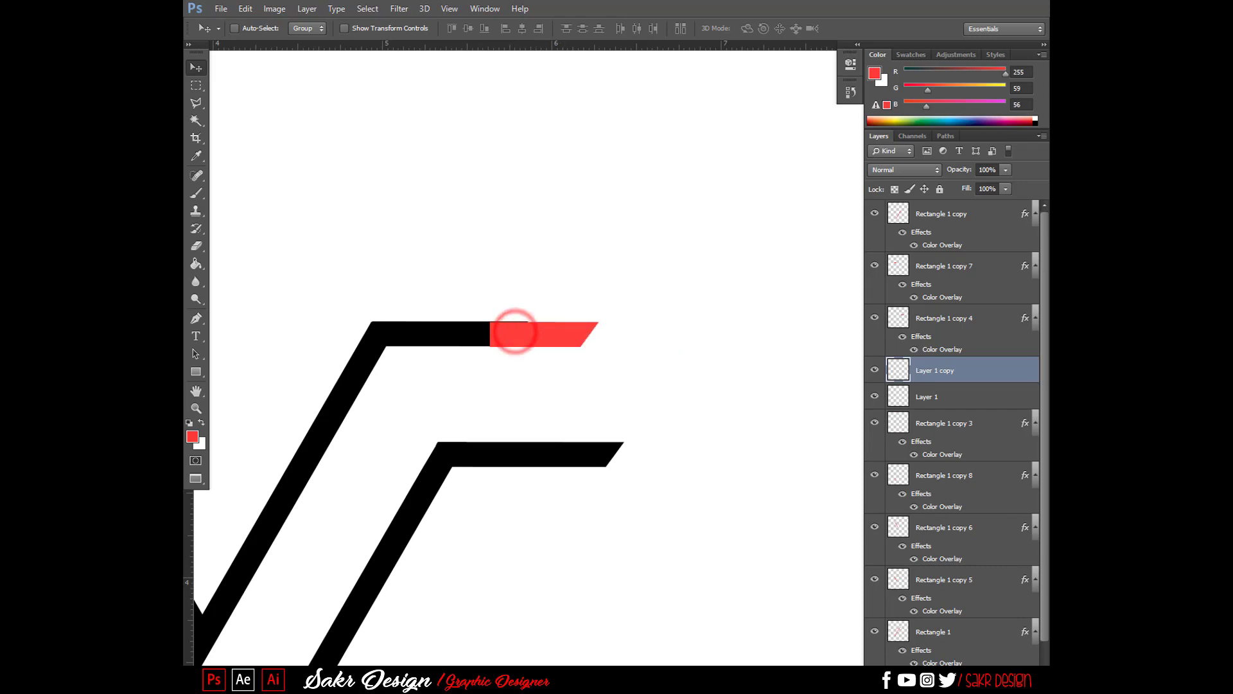
click(934, 682)
click(947, 604)
click(908, 54)
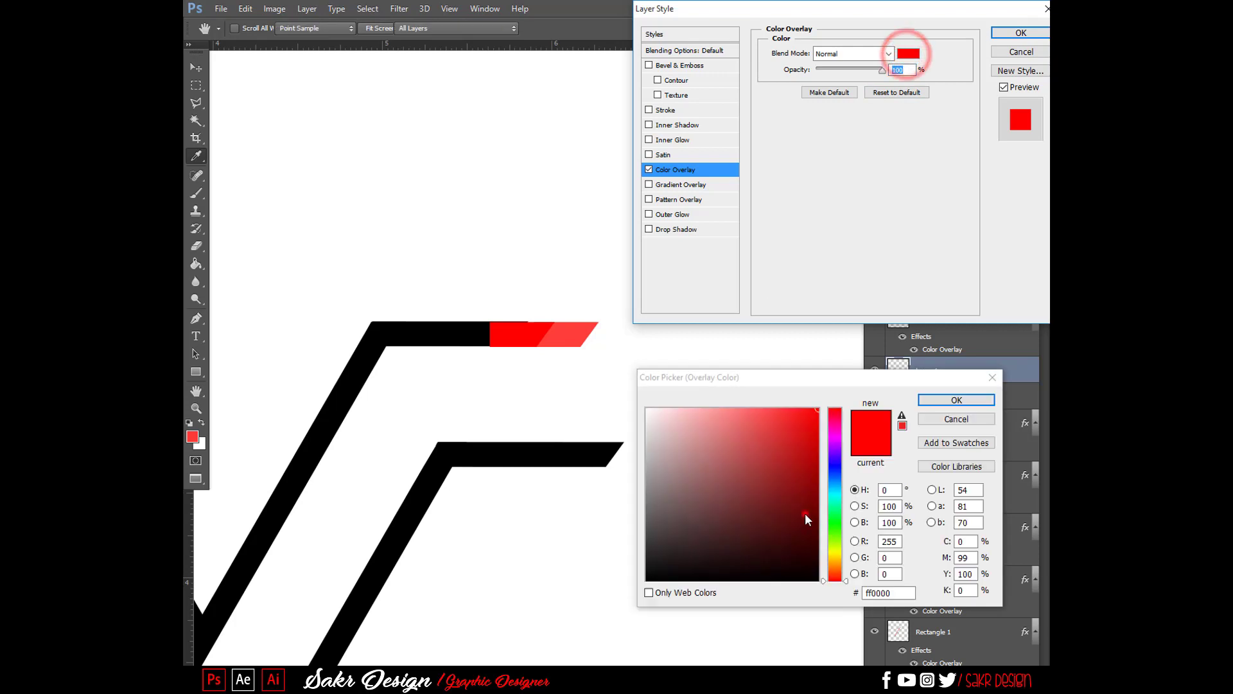
click(804, 513)
key(Return)
key(Return)
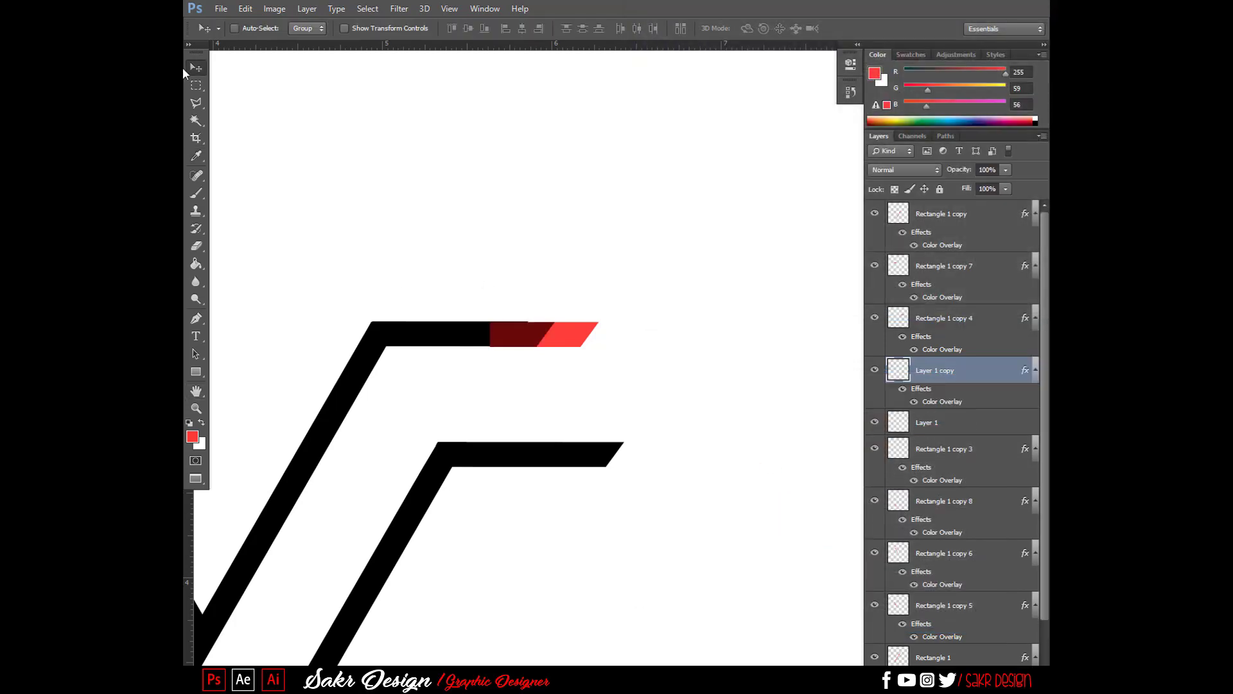
Step: Select the dark red copy's area with the Magic Wand, delete it from the red piece's layer and deselect
click(195, 127)
click(514, 339)
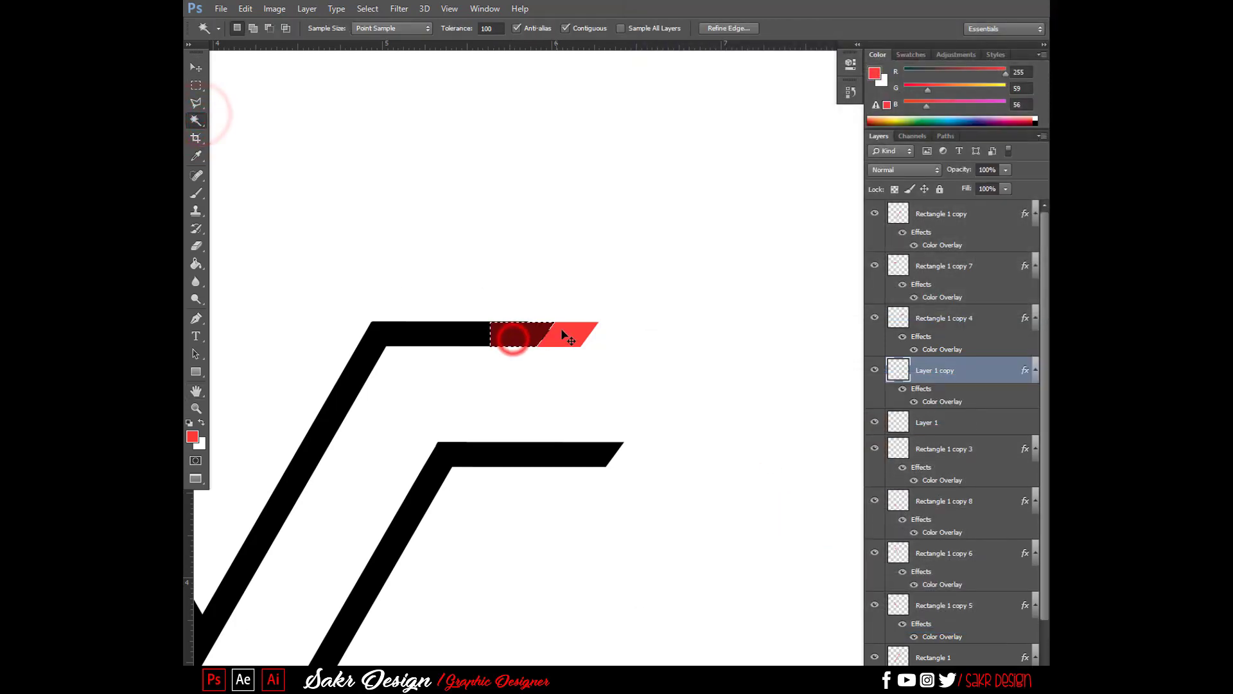
key(v)
right_click(568, 331)
click(578, 338)
key(Delete)
key(ctrl+d)
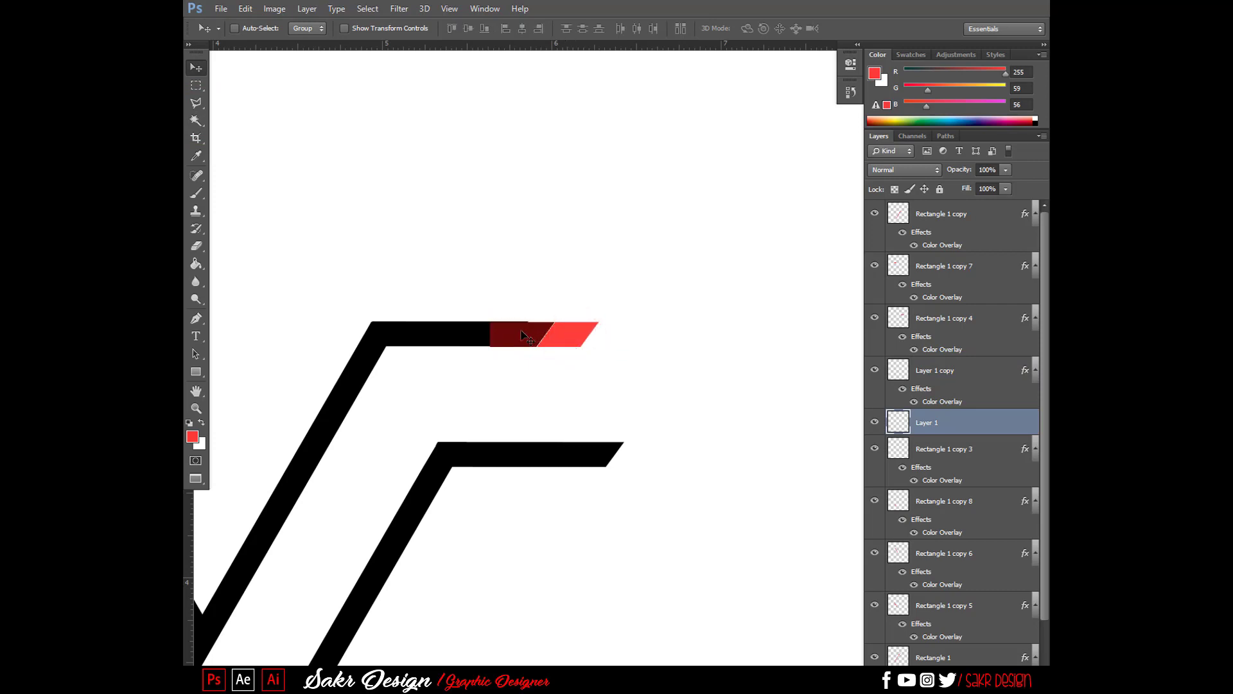
Step: Delete the dark red copy and shift the remaining red parallelogram closer to the upper bar's slanted end, keeping a narrow gap
right_click(521, 331)
click(533, 341)
key(Delete)
right_click(567, 334)
click(572, 339)
drag(568, 341, 565, 342)
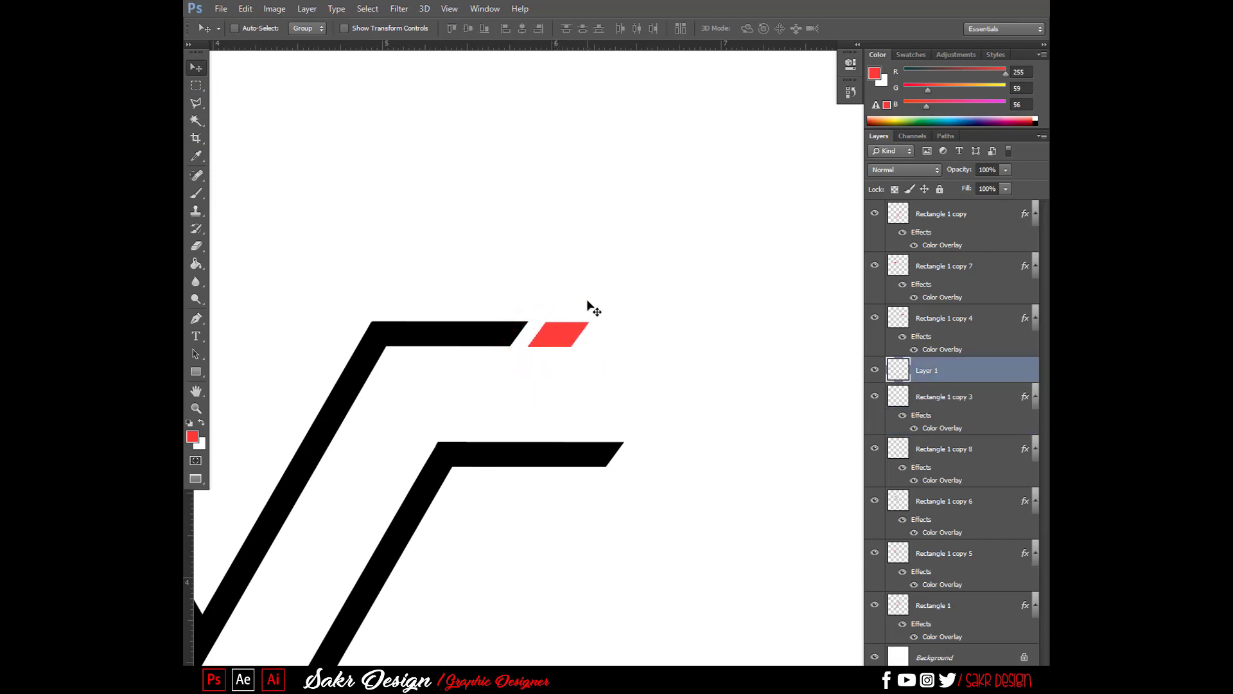
Step: Select the layers of the left horizontal bar, both left falling diagonals and the rising diagonal, and merge them into one layer
key(ctrl+minus)
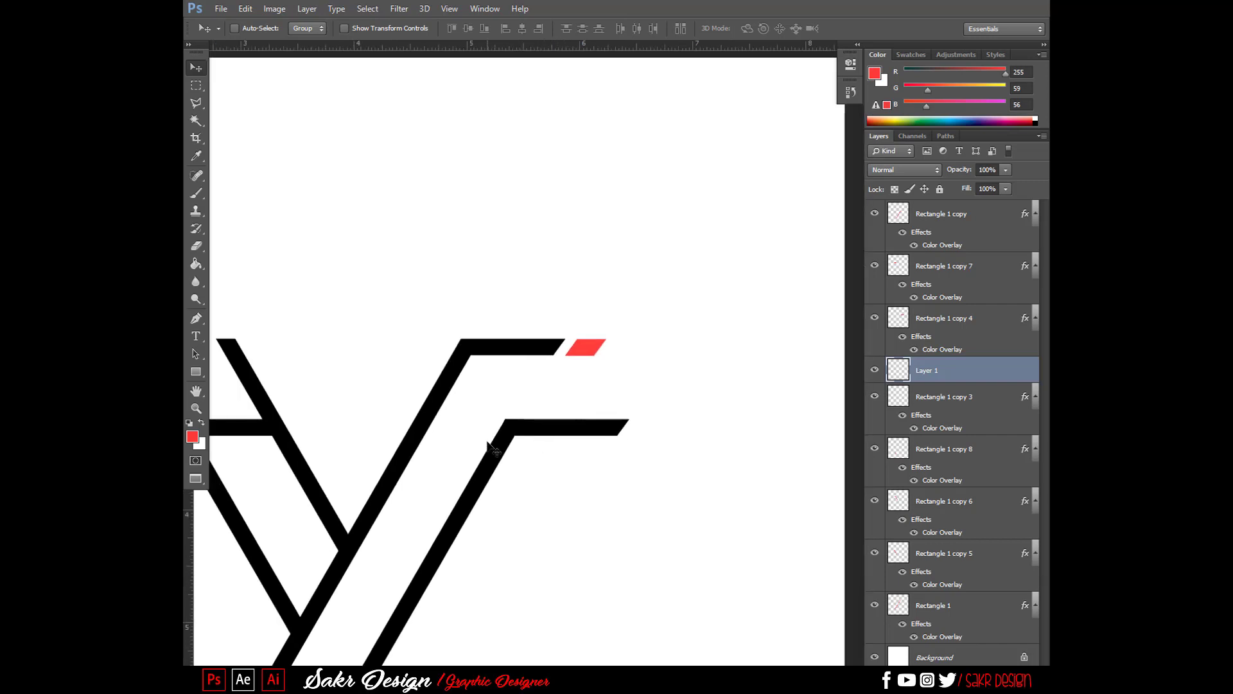
key(ctrl+minus)
key(ctrl+plus)
drag(442, 431, 615, 426)
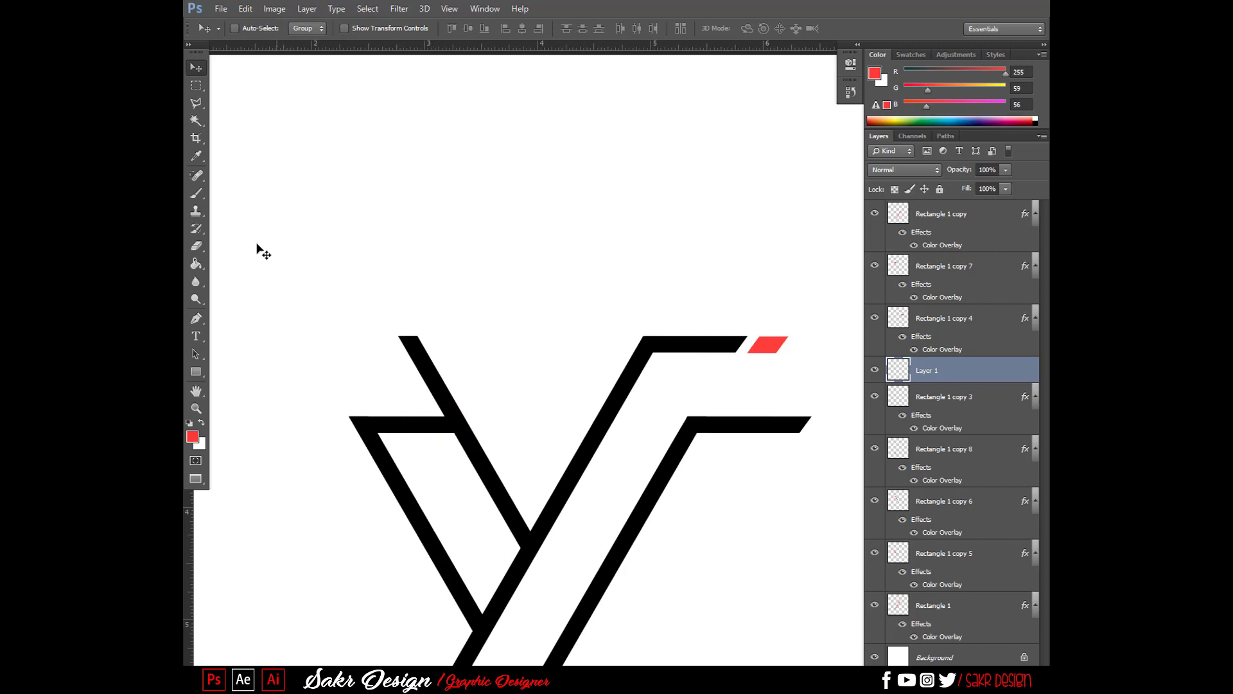
right_click(417, 430)
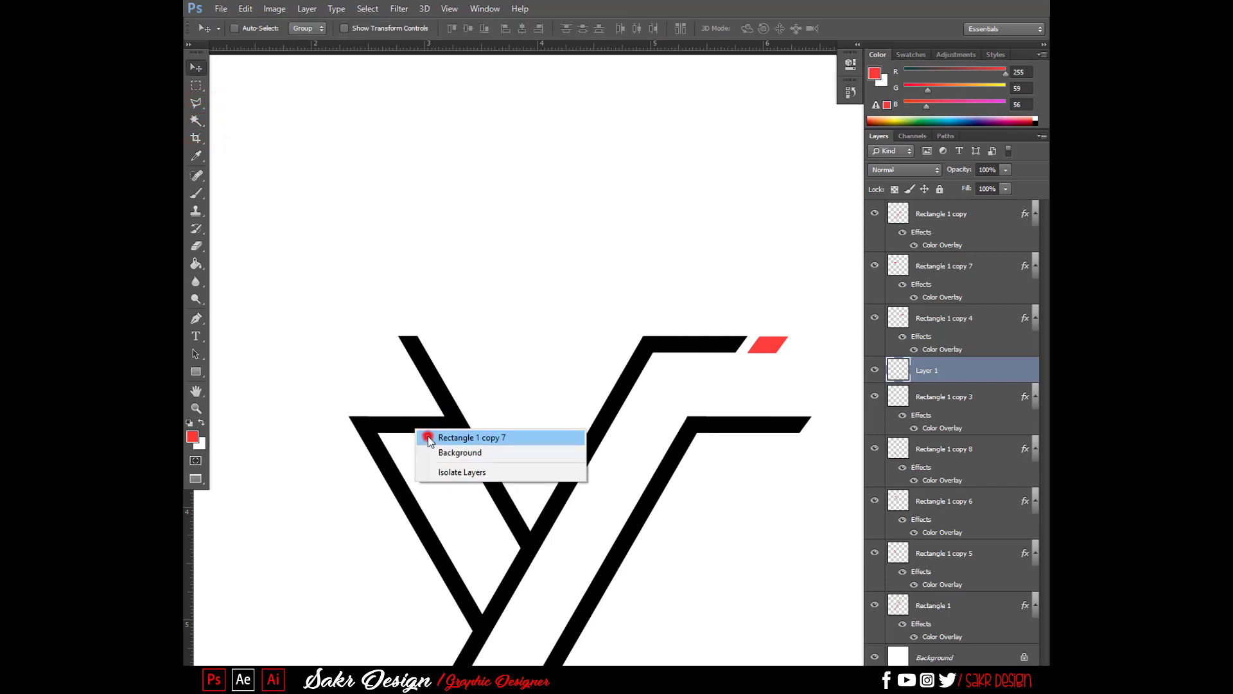
click(427, 436)
right_click(404, 501)
shift+click(413, 504)
right_click(495, 473)
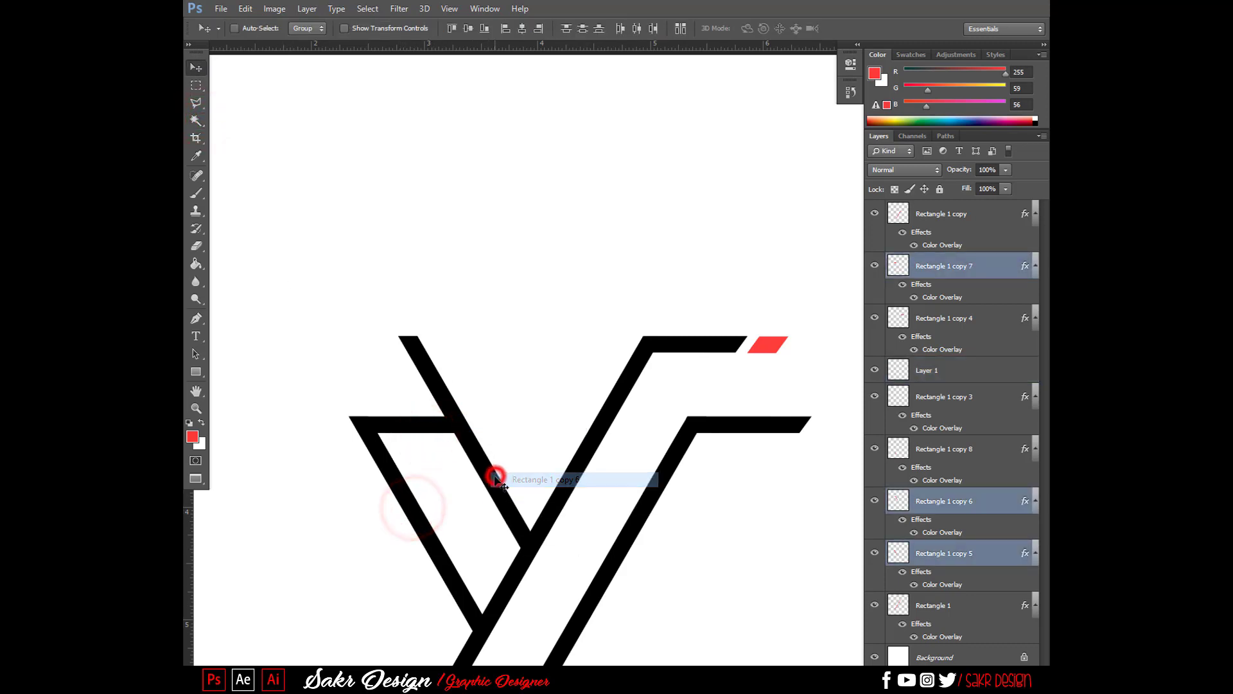
shift+click(497, 476)
right_click(518, 580)
shift+click(522, 582)
key(ctrl+e)
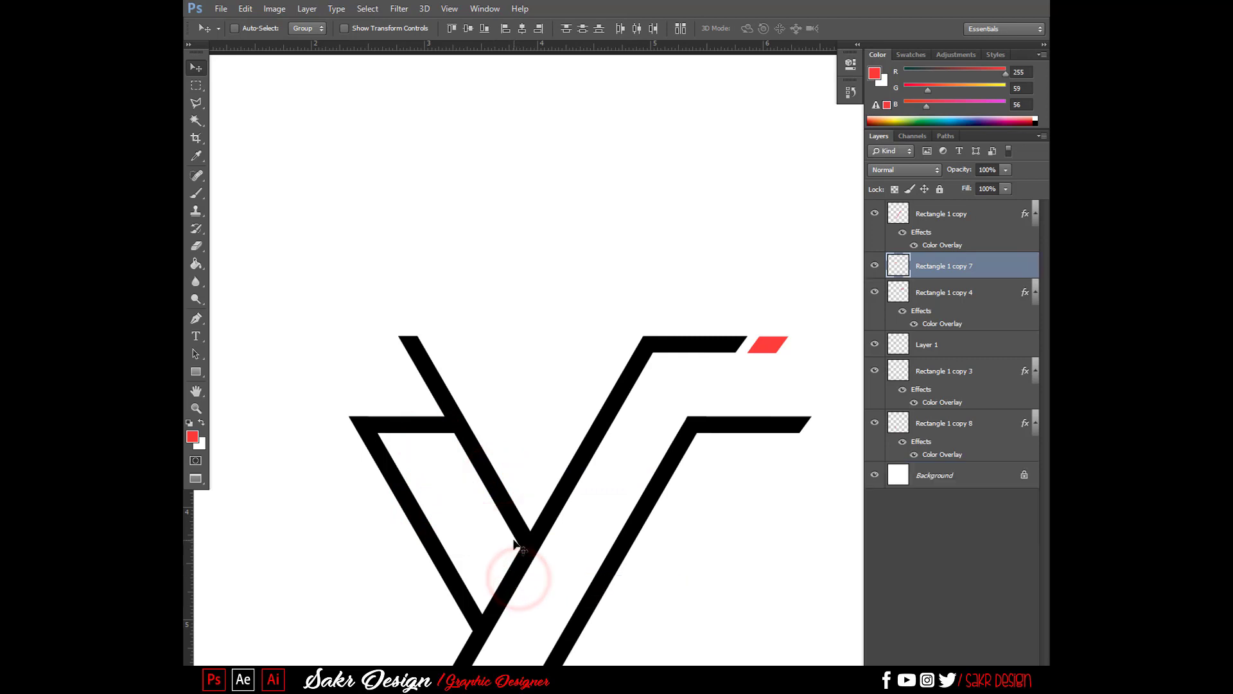
Step: Select the enclosed area of the Y's left arm, fill it with the red foreground colour on a new layer and deselect
key(g)
click(196, 120)
click(437, 483)
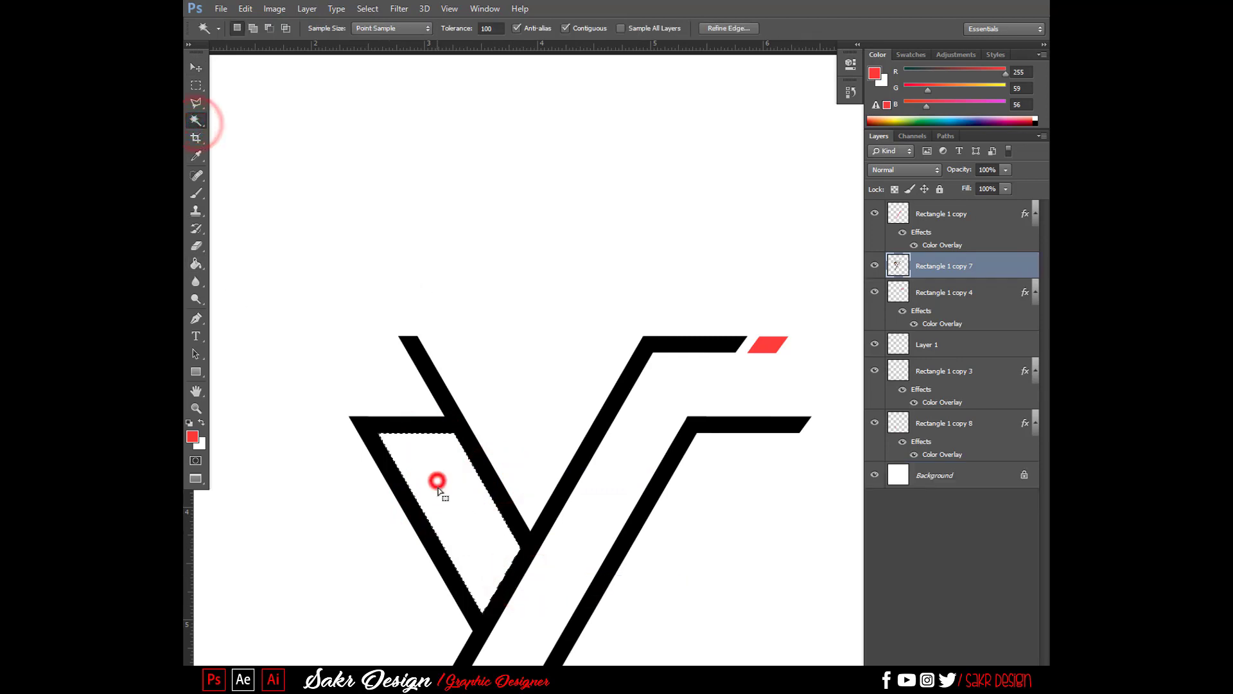
key(ctrl+shift+alt+n)
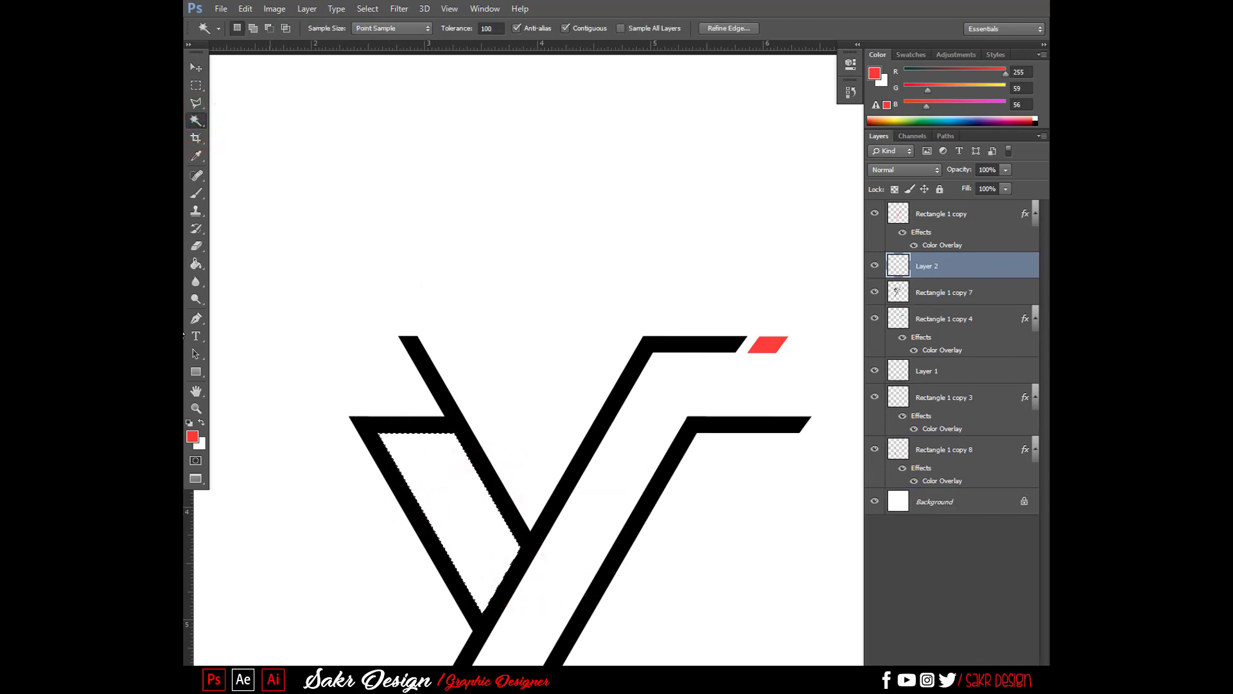
click(196, 264)
click(440, 549)
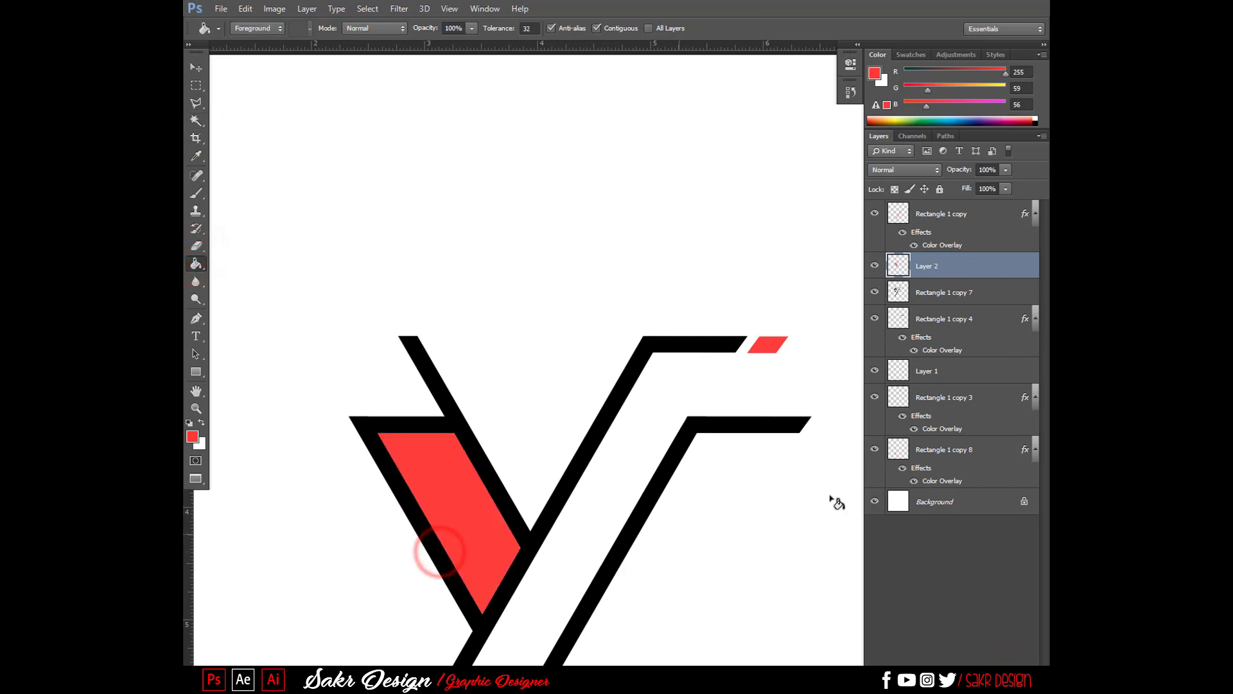
key(ctrl+d)
Step: Move the red fill's layer beneath the black bar layers and shift the fill up and left, leaving a white gap inside the arm
drag(924, 357, 925, 350)
key(v)
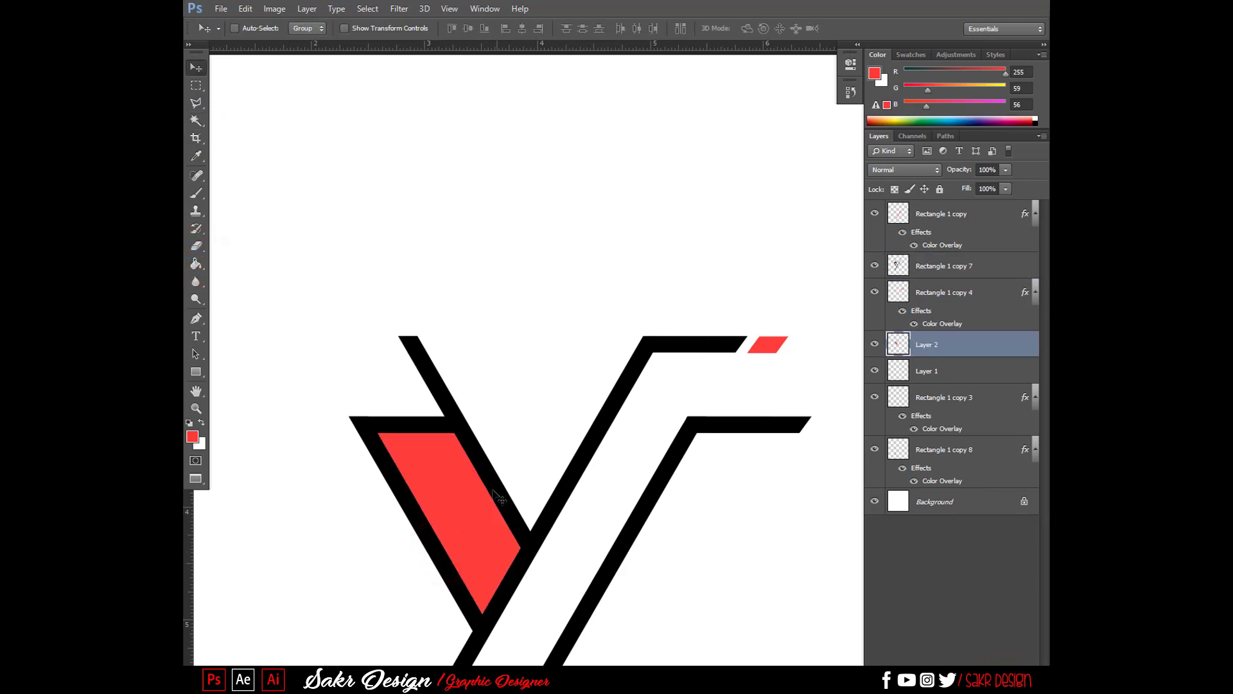
mouse_move(488, 498)
mouse_down()
mouse_move(469, 500)
mouse_move(475, 492)
mouse_up()
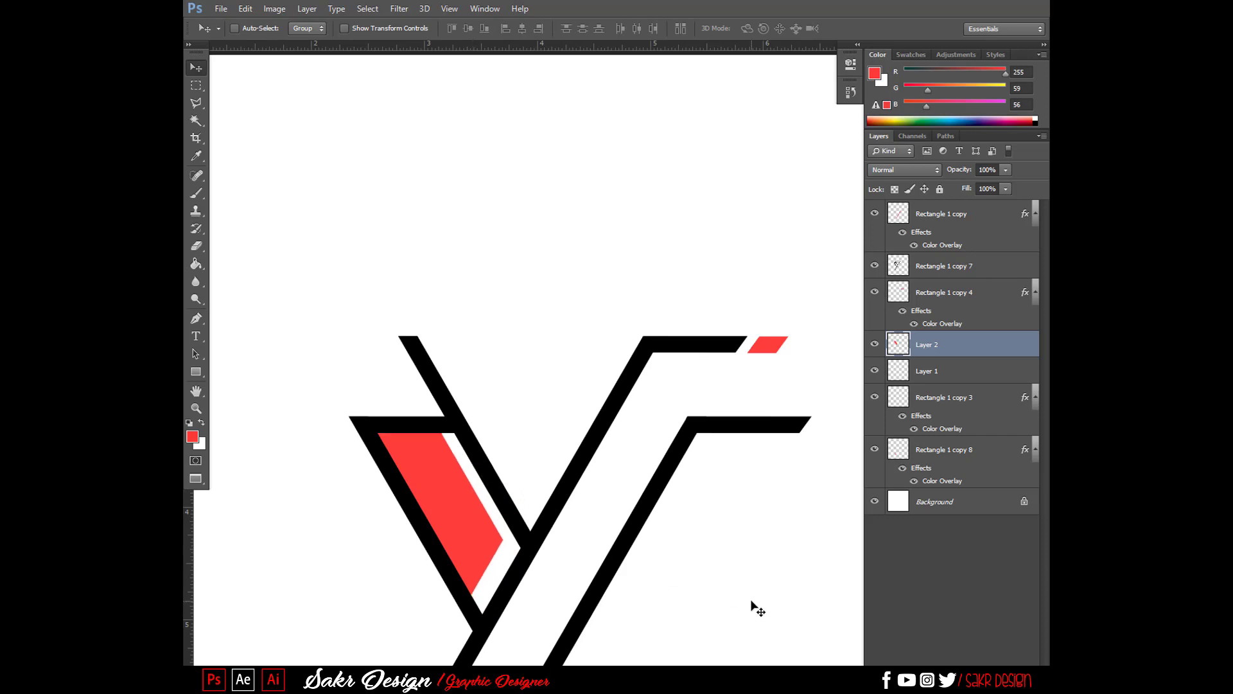
Step: Undo the red fill's shift and move it straight left to leave a white gap along the arm's inner edge
scroll(758, 609, down, 1)
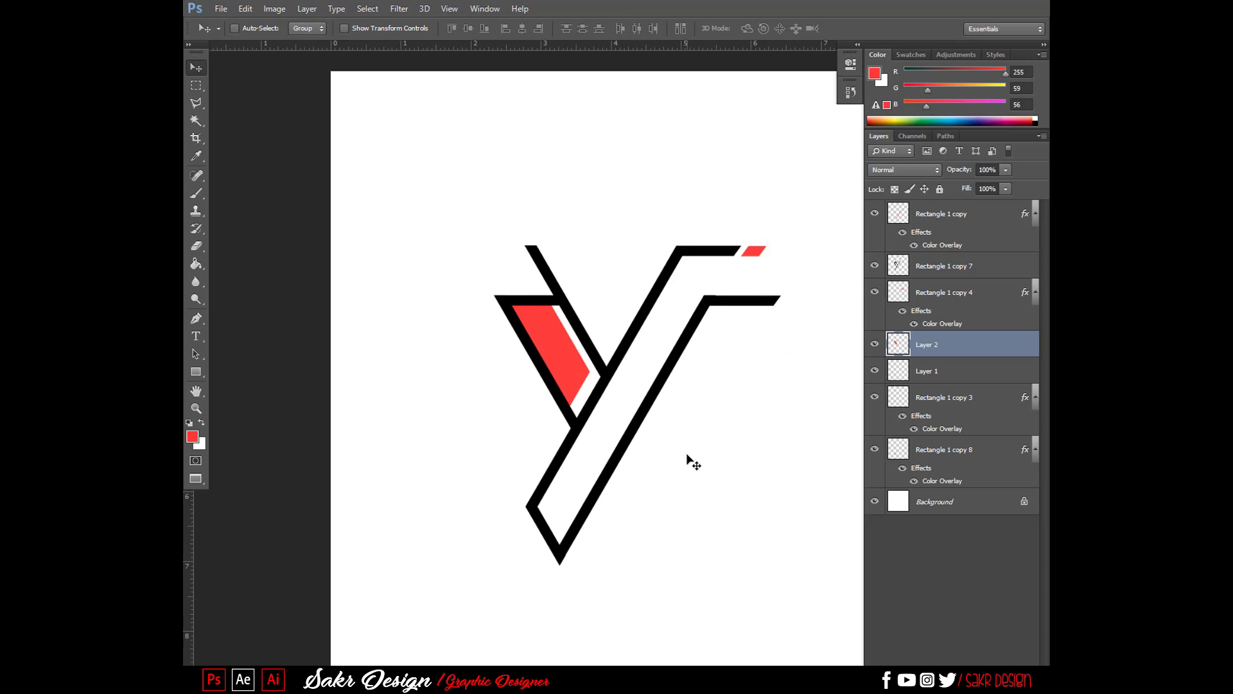
scroll(686, 455, down, 1)
scroll(686, 450, up, 1)
drag(716, 397, 519, 401)
scroll(543, 407, up, 1)
key(ctrl+z)
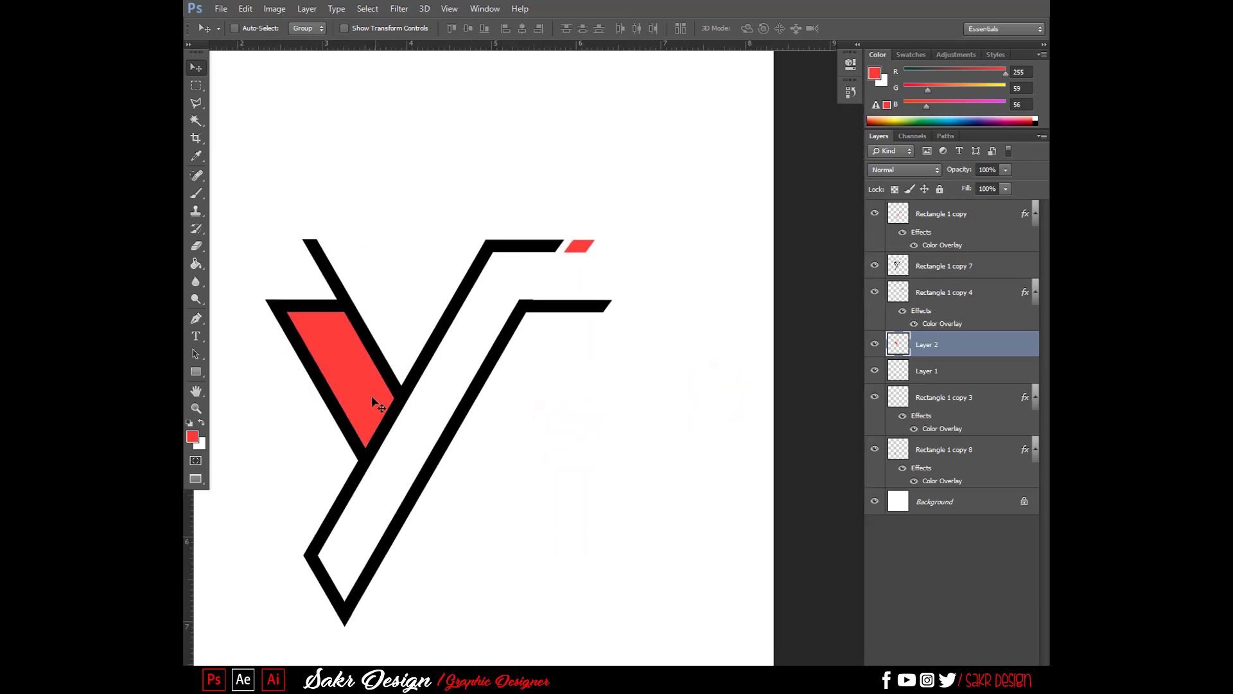
drag(379, 405, 366, 403)
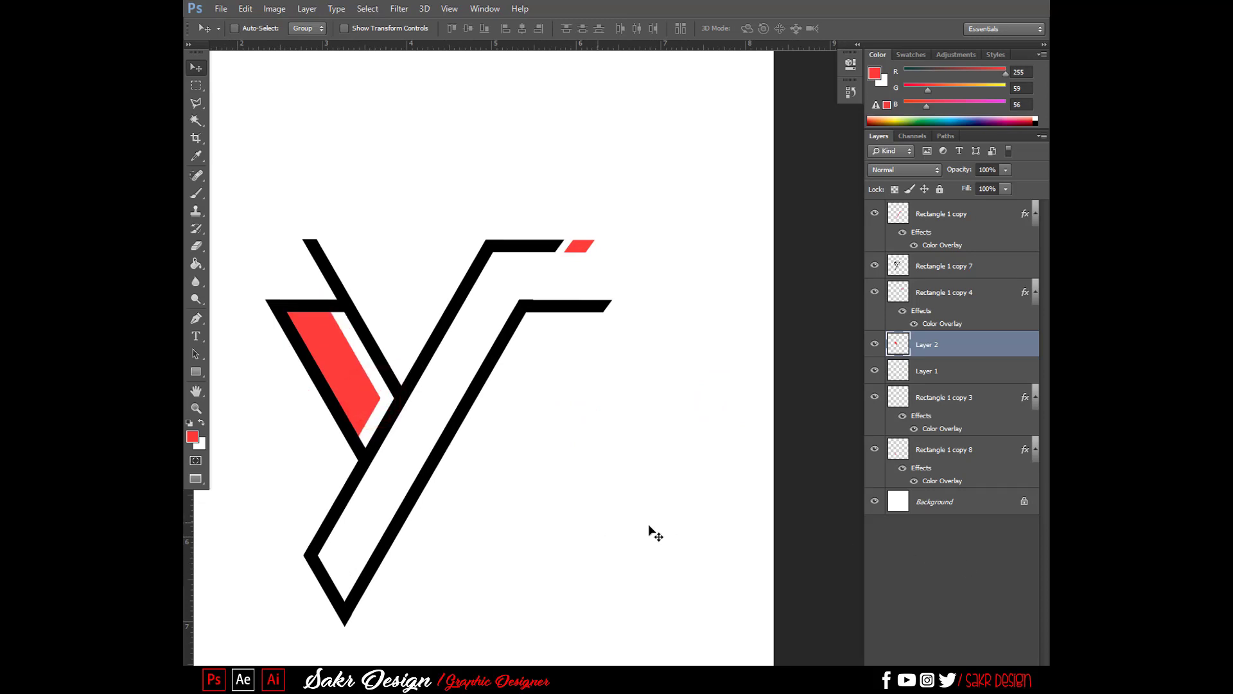
Step: Add the red text YOUTUBE beside the Y's lower half, enlarge it to 47.62 pt and cancel the extra text line started below
click(197, 336)
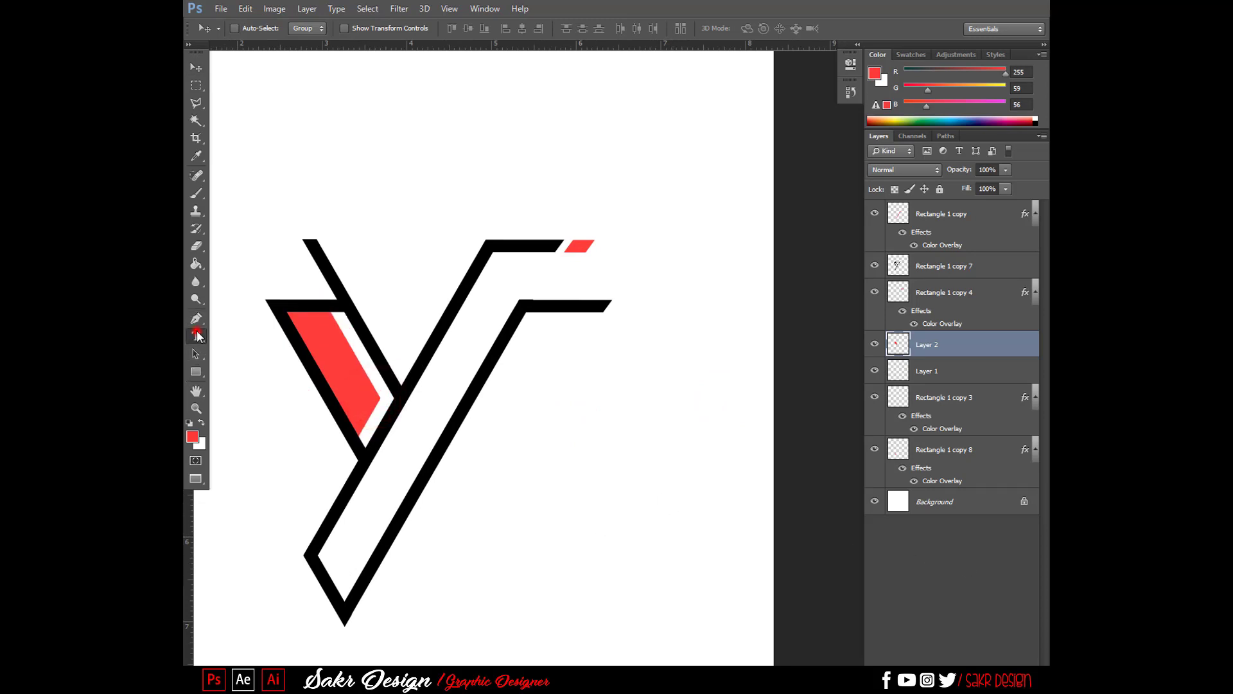
click(645, 486)
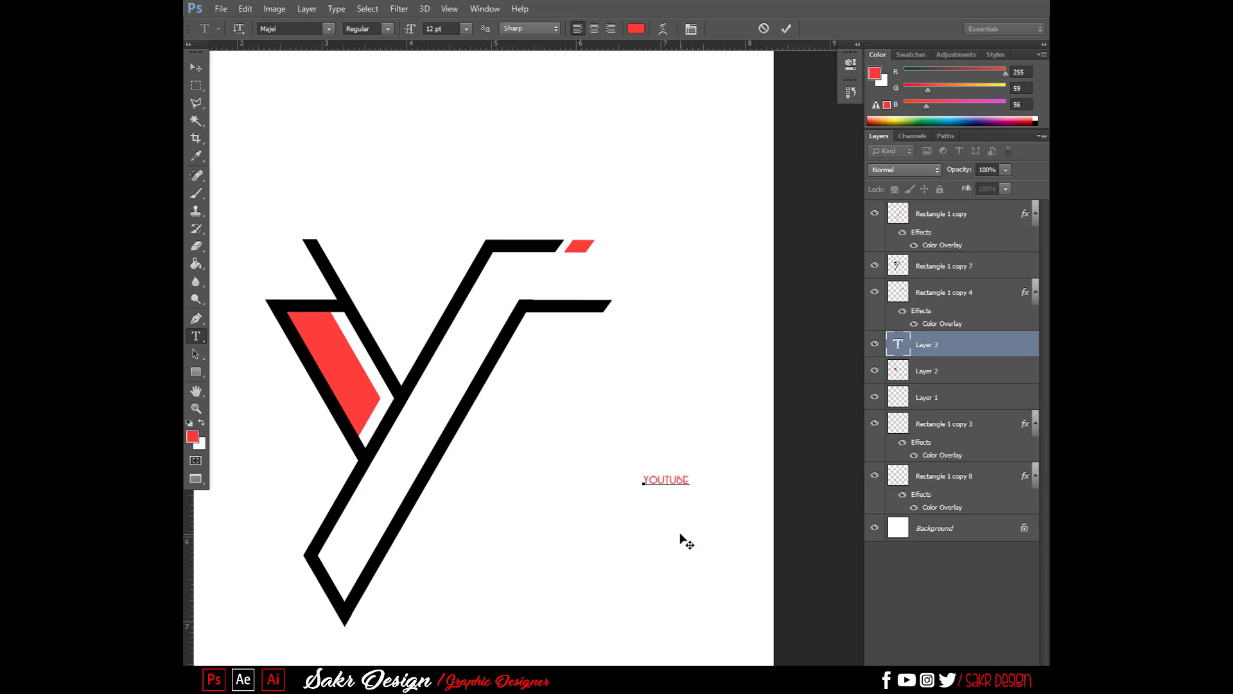
drag(690, 490, 744, 527)
click(655, 529)
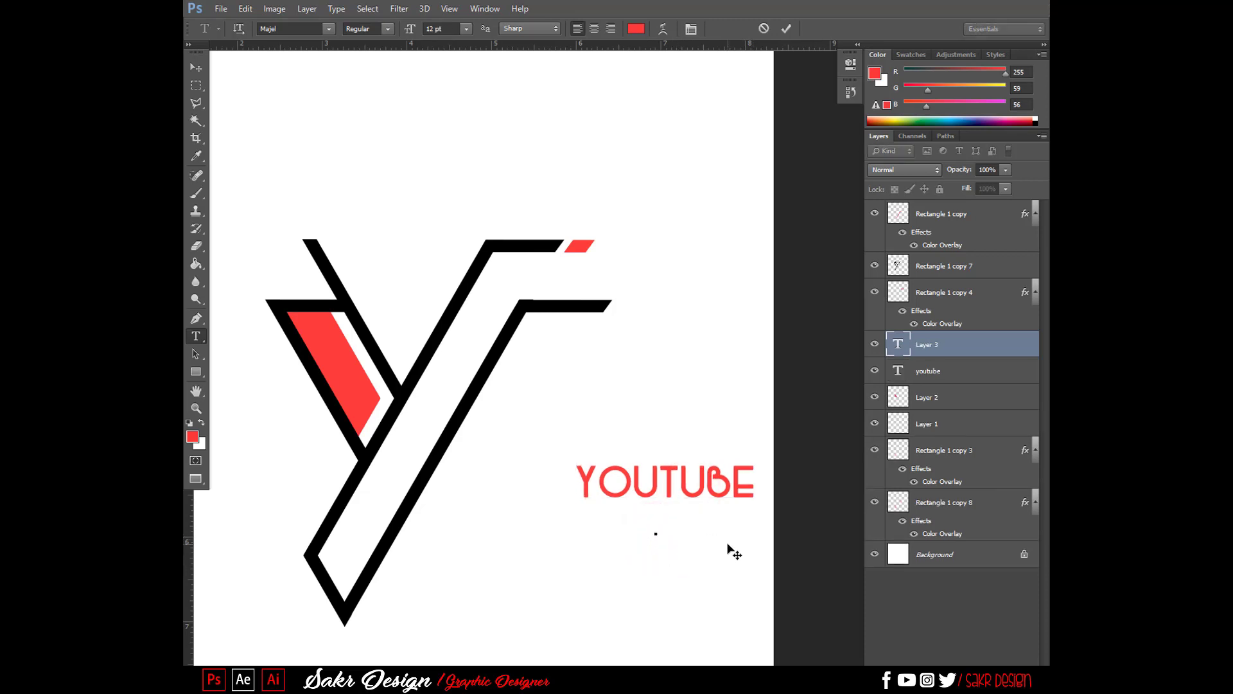
key(Escape)
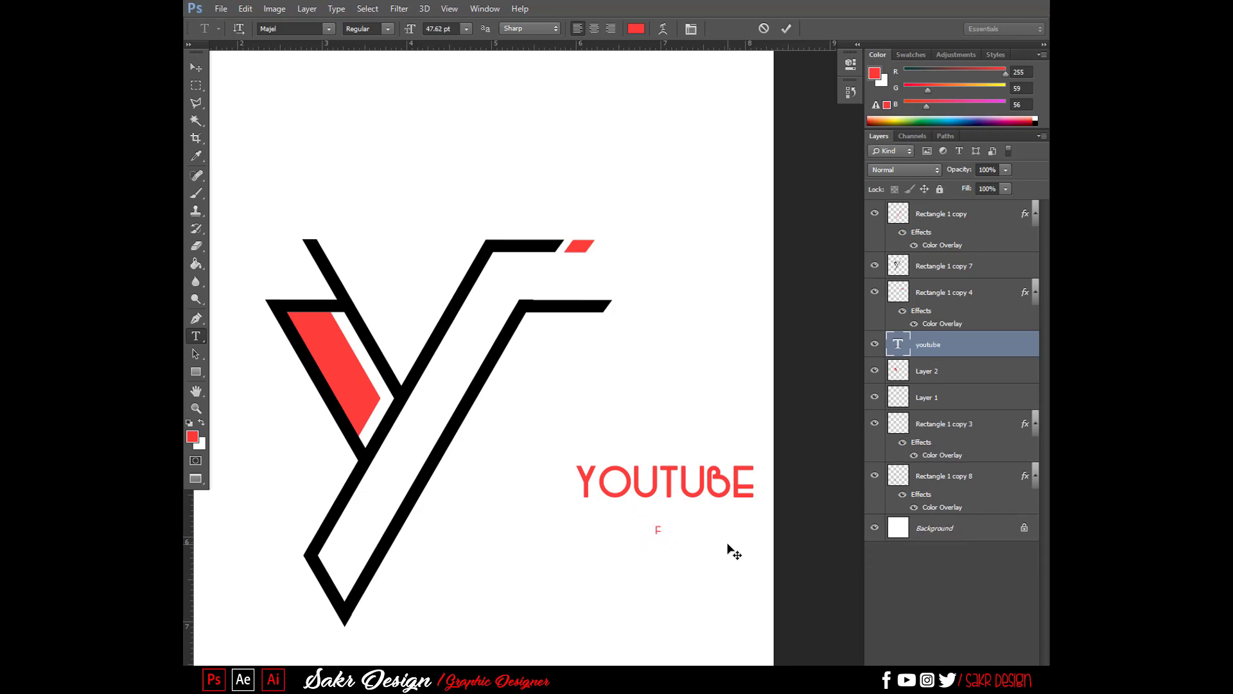
Step: Preview the finished logo in full screen mode and return to the standard screen mode
key(f)
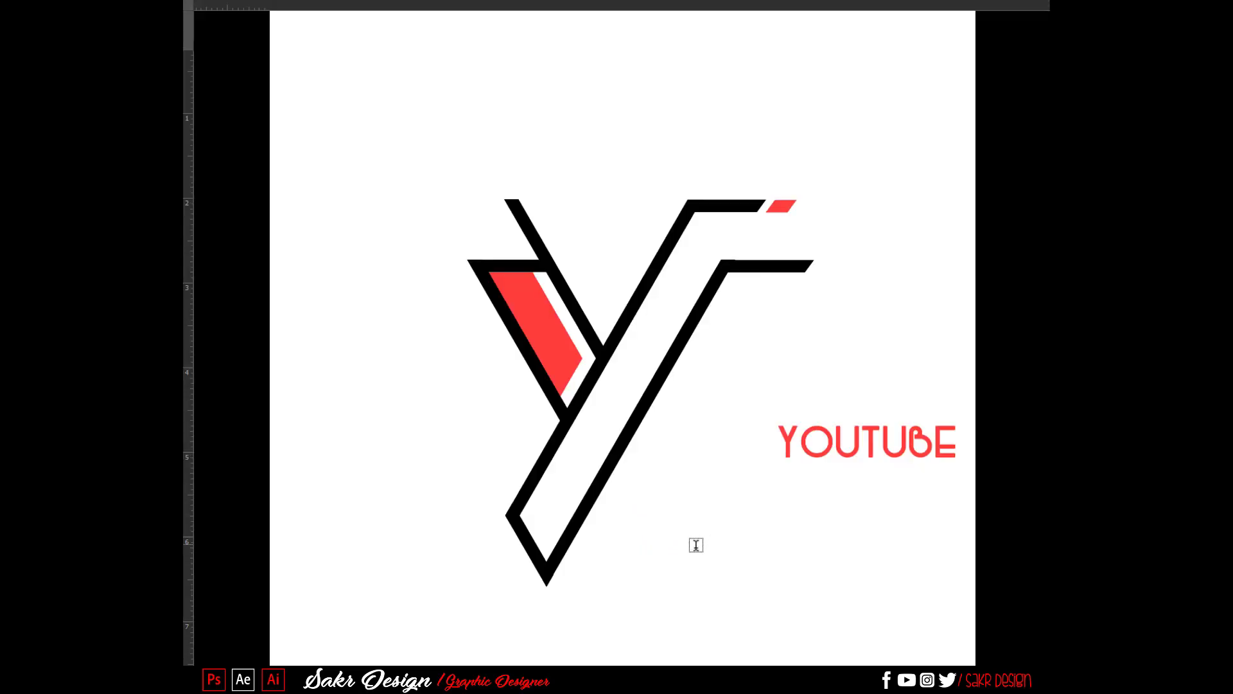
key(f)
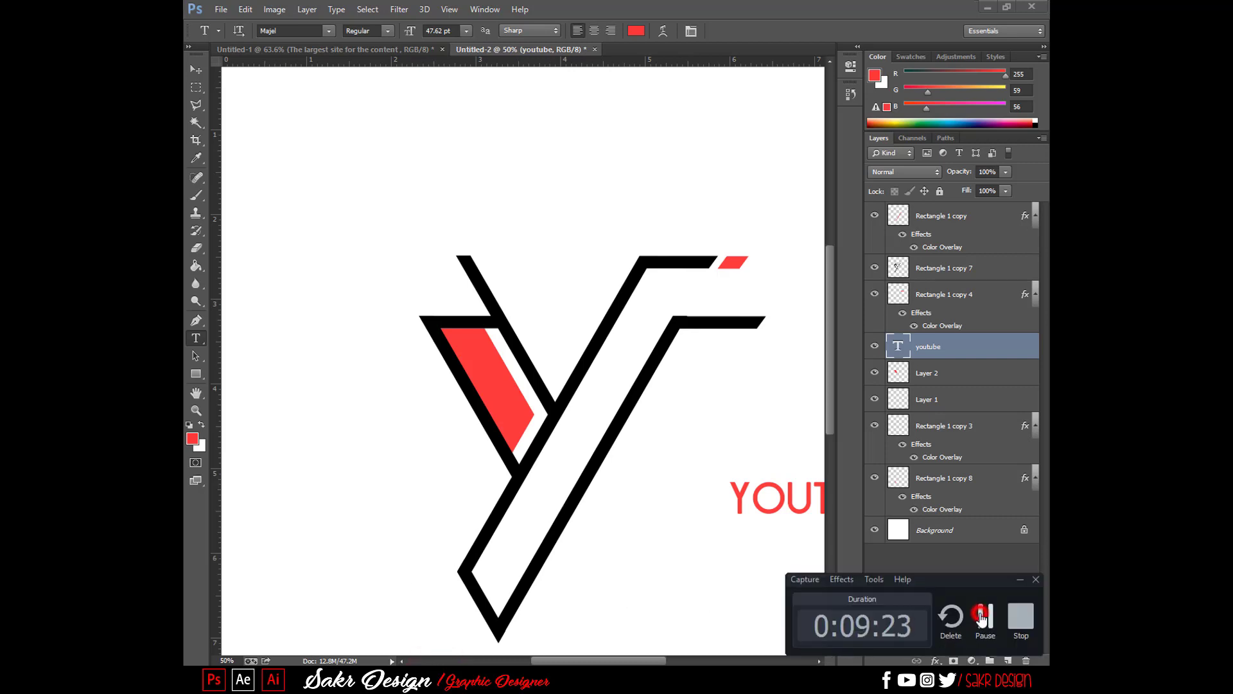
click(981, 615)
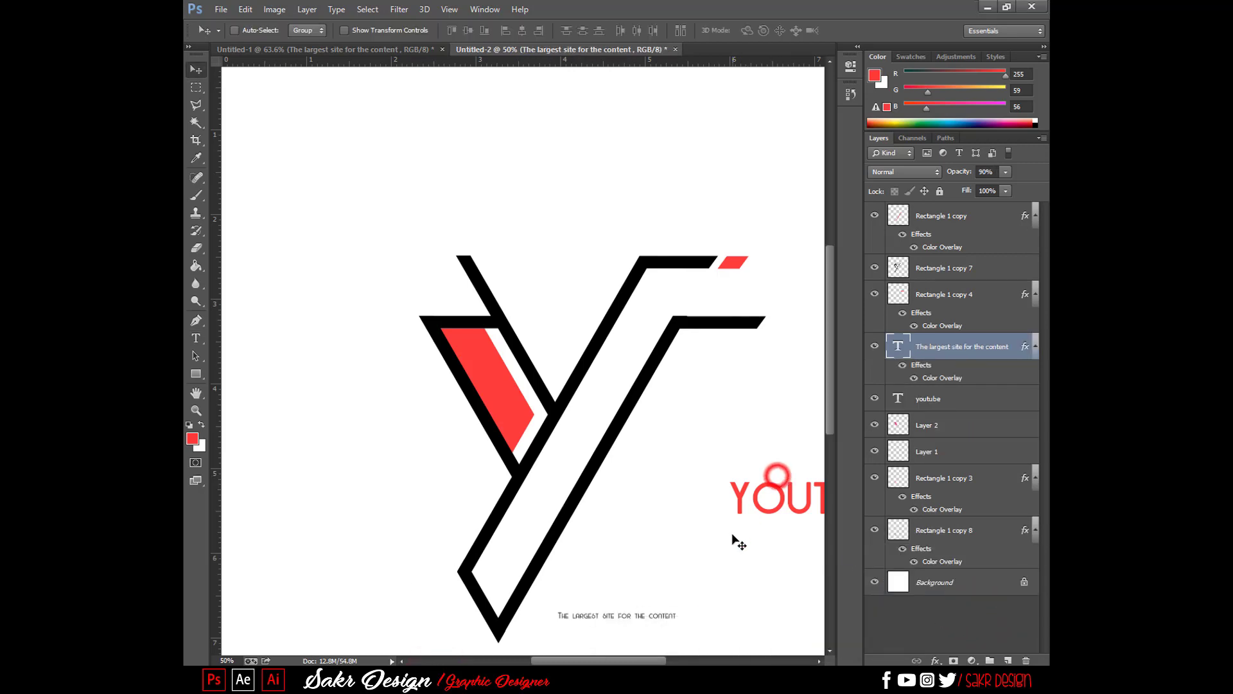
Step: Enlarge the tagline "The largest site for the content" proportionally to 156.07% beside the Y's lower tip
key(space)
drag(661, 559, 601, 503)
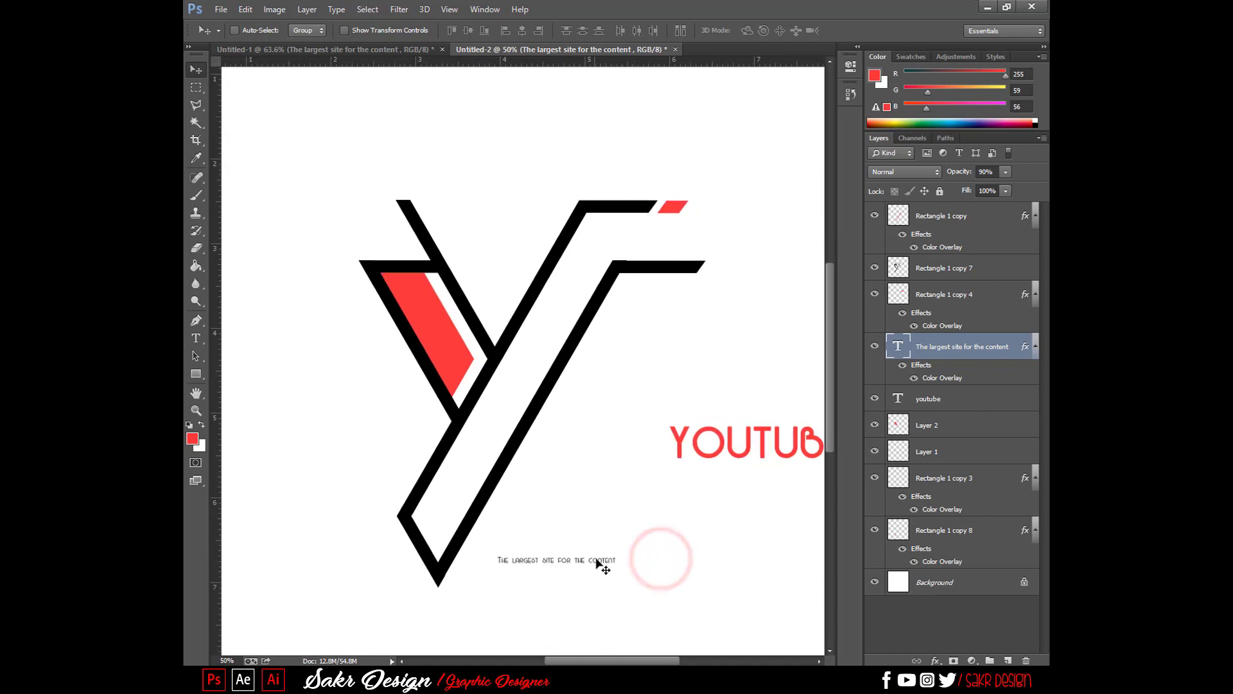
key(ctrl+t)
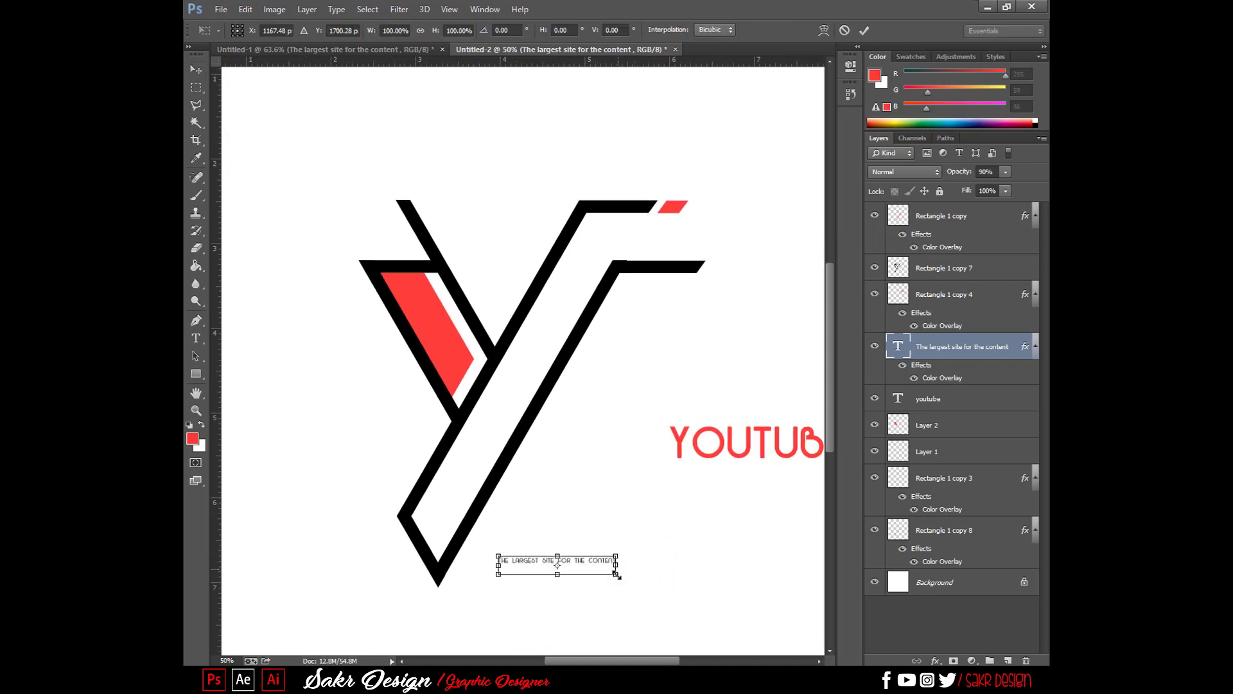
drag(616, 573, 682, 584)
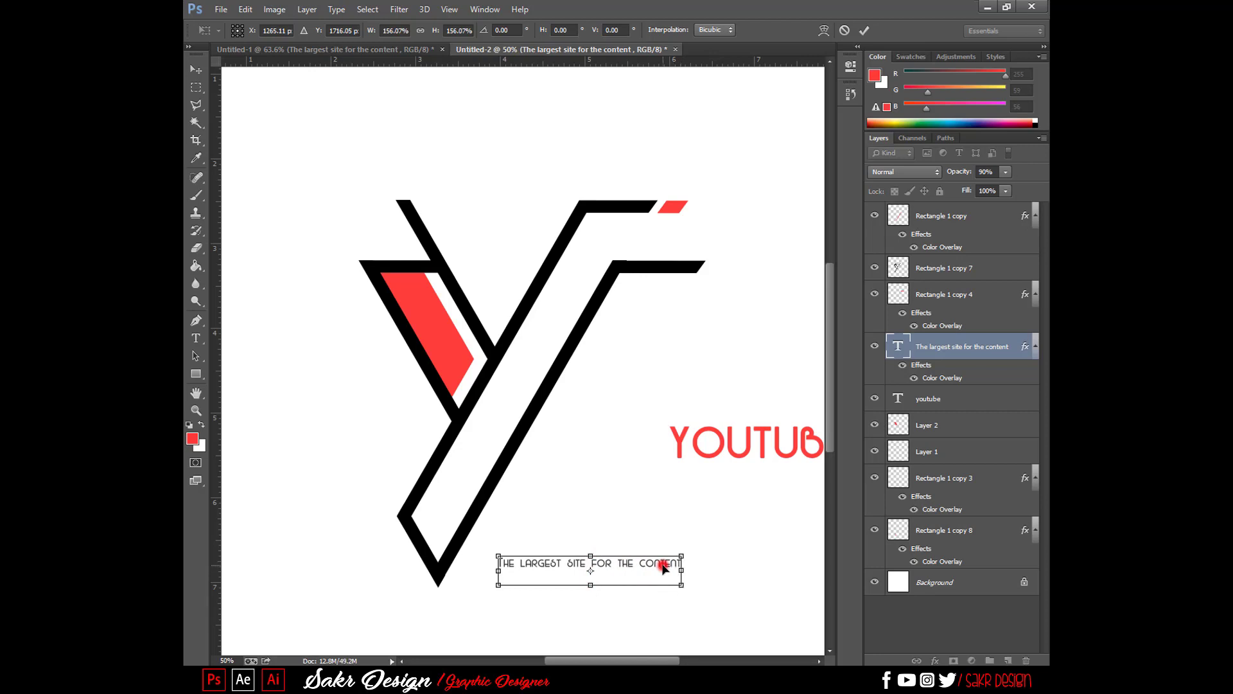
double_click(663, 566)
Step: Move the red YOUTUBE text directly above the tagline so that their left edges line up
right_click(733, 456)
click(744, 462)
drag(734, 458, 567, 557)
Step: Scale the tagline up proportionally from its centre so it extends past both ends of the YOUTUBE text
right_click(647, 570)
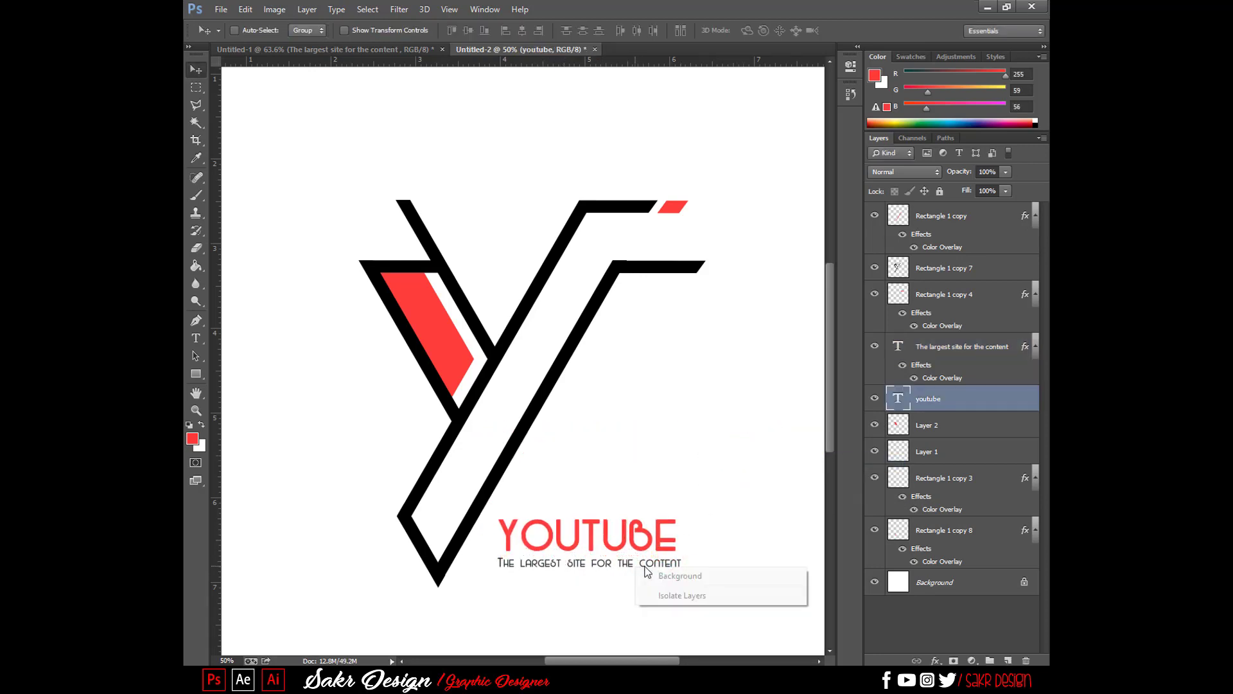
right_click(643, 567)
click(643, 572)
key(ctrl+t)
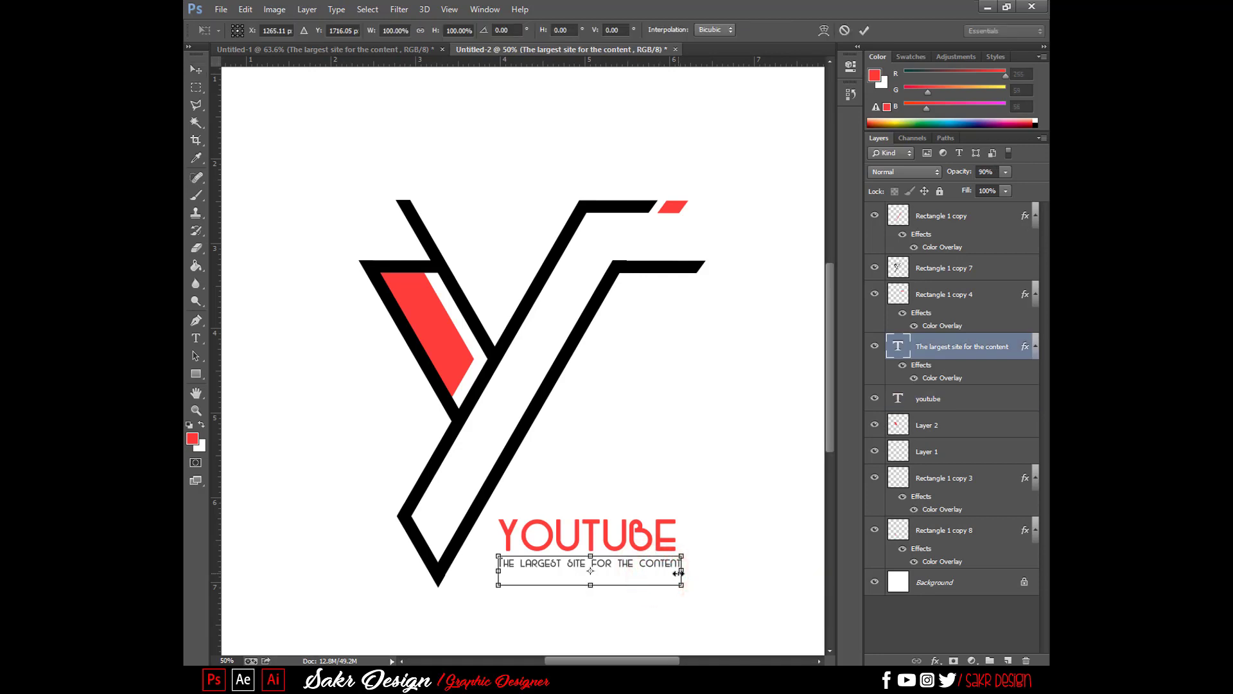
drag(680, 585, 706, 583)
key(Return)
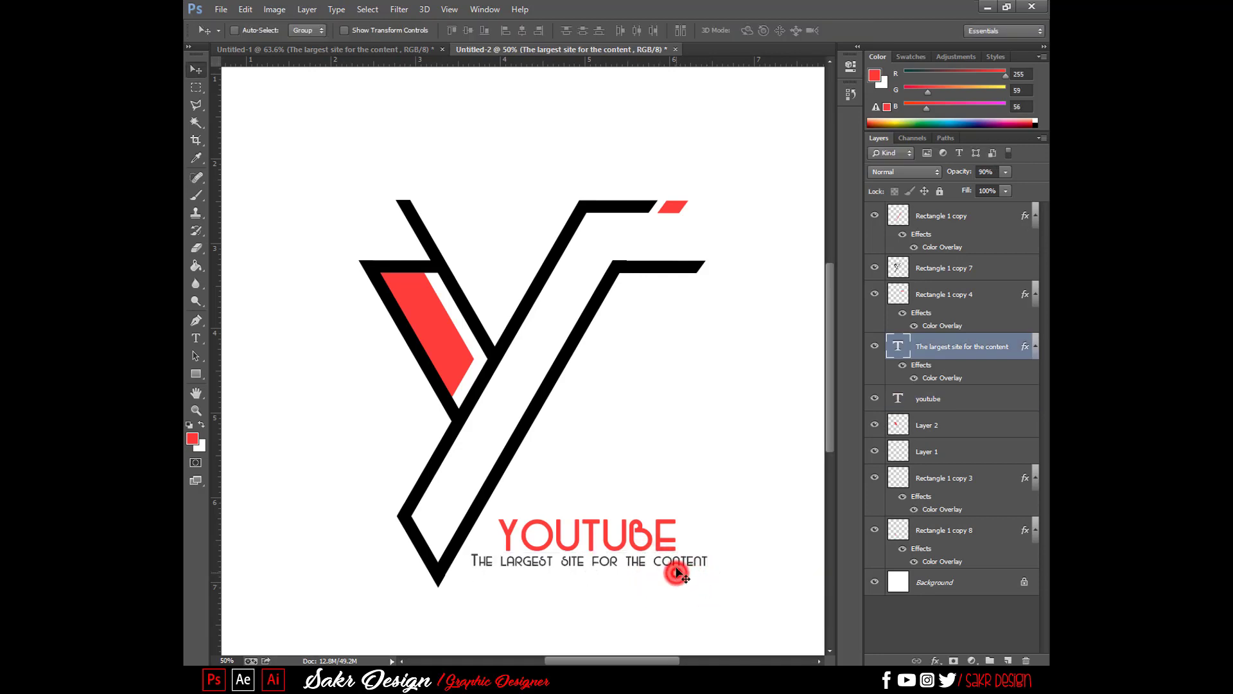
key(c)
click(671, 568)
key(v)
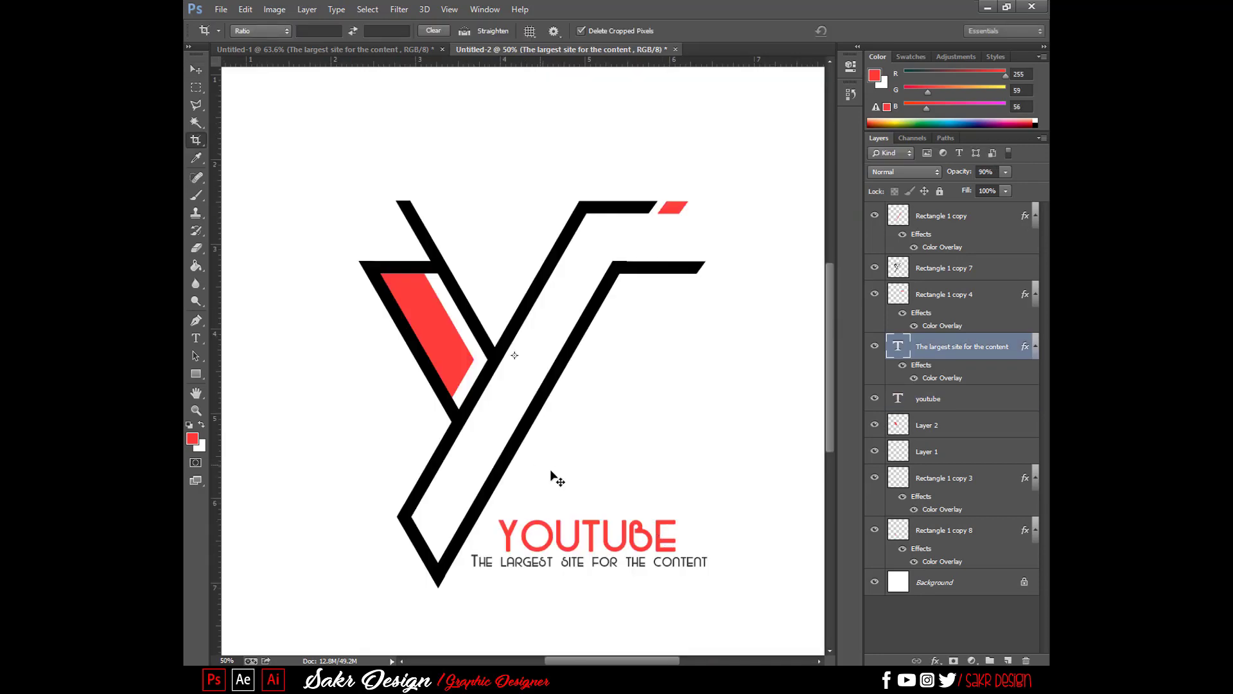
Step: Select the YOUTUBE and tagline text layers together and move them down and left beside the Y's lower tip
drag(646, 563, 601, 558)
shift+right_click(637, 533)
click(646, 538)
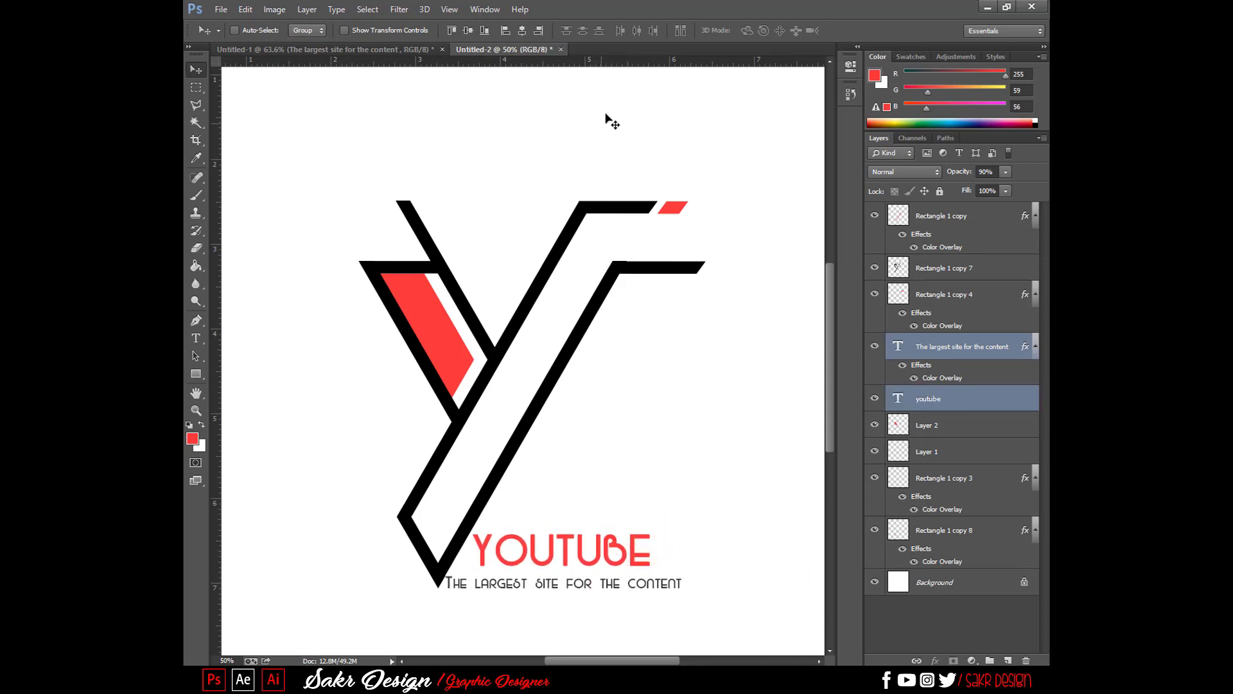
Step: Align the two text lines to the Y's lower tip using horizontal guides there and at the bar tops, and hide the guides
drag(601, 62, 633, 553)
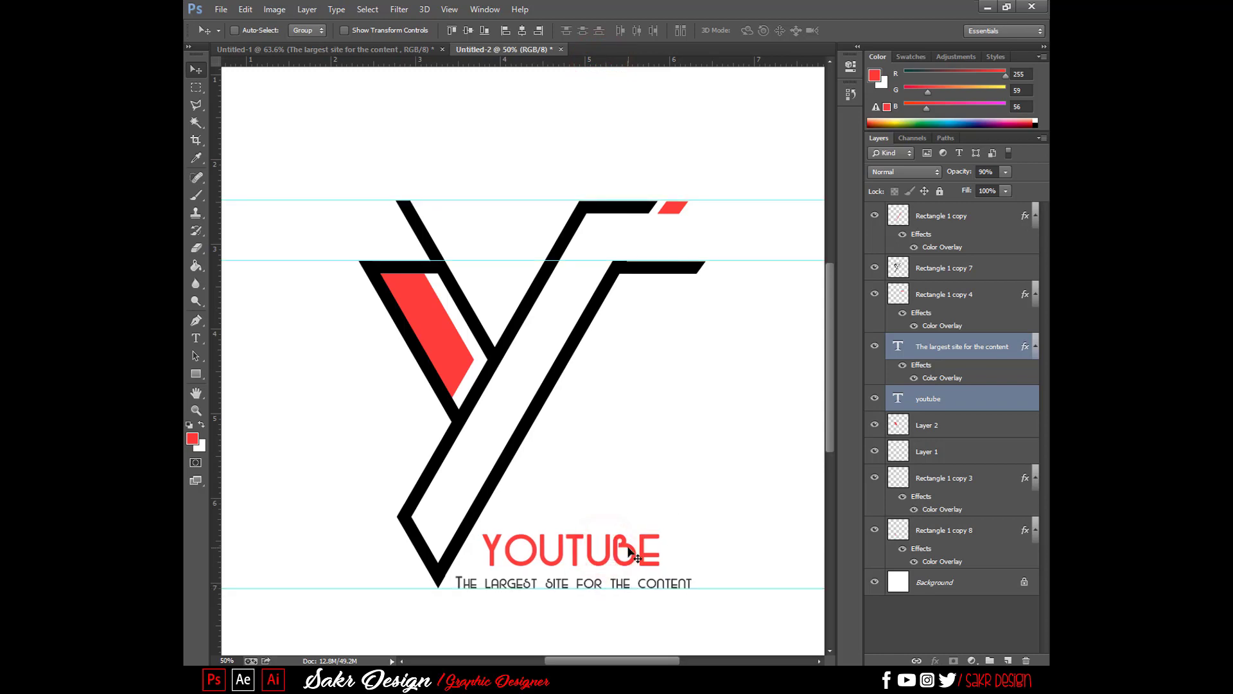
key(ctrl+minus)
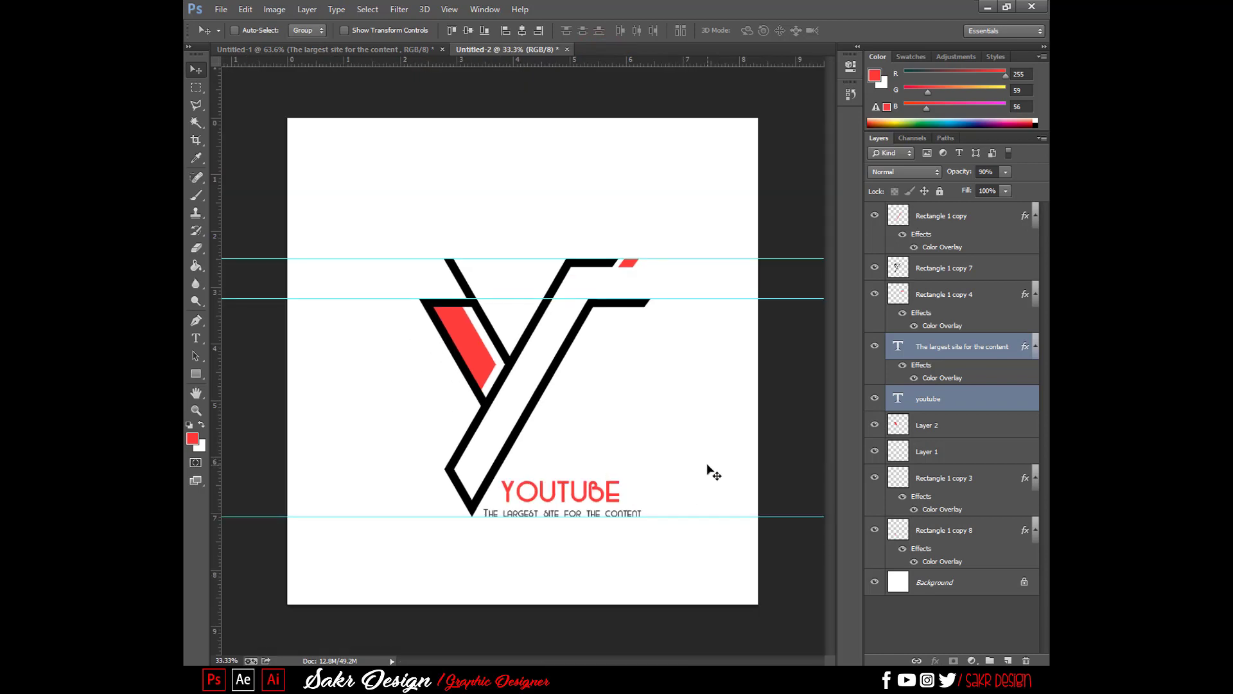
key(ctrl+semicolon)
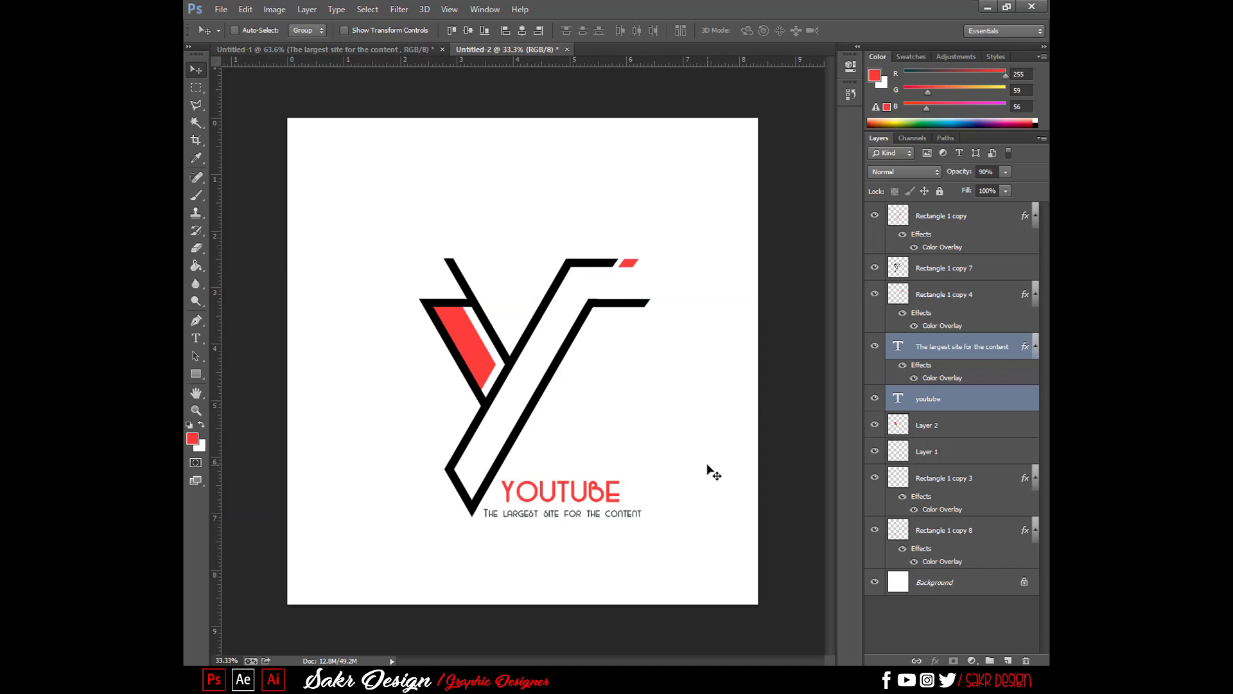
Step: Add a vertical guide at the outer end of the Y's lower horizontal bar and shift both text lines right until the tagline ends on it
drag(217, 297, 650, 345)
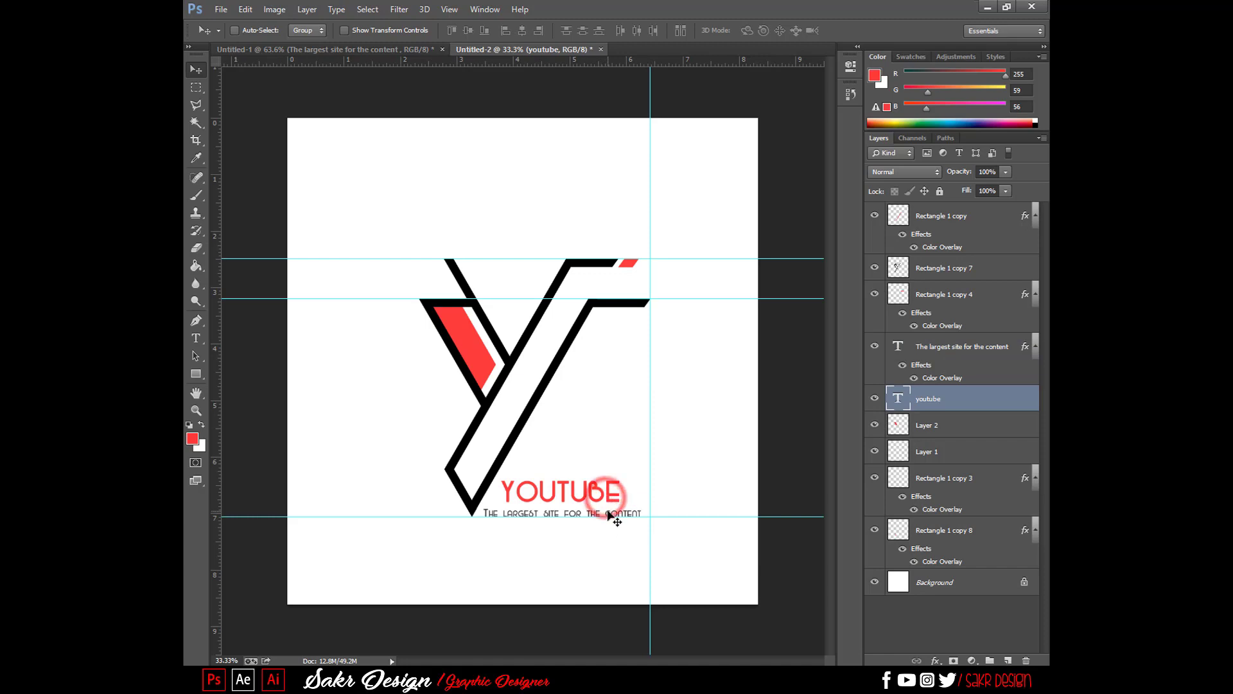
drag(616, 515, 622, 516)
key(Left)
key(Left)
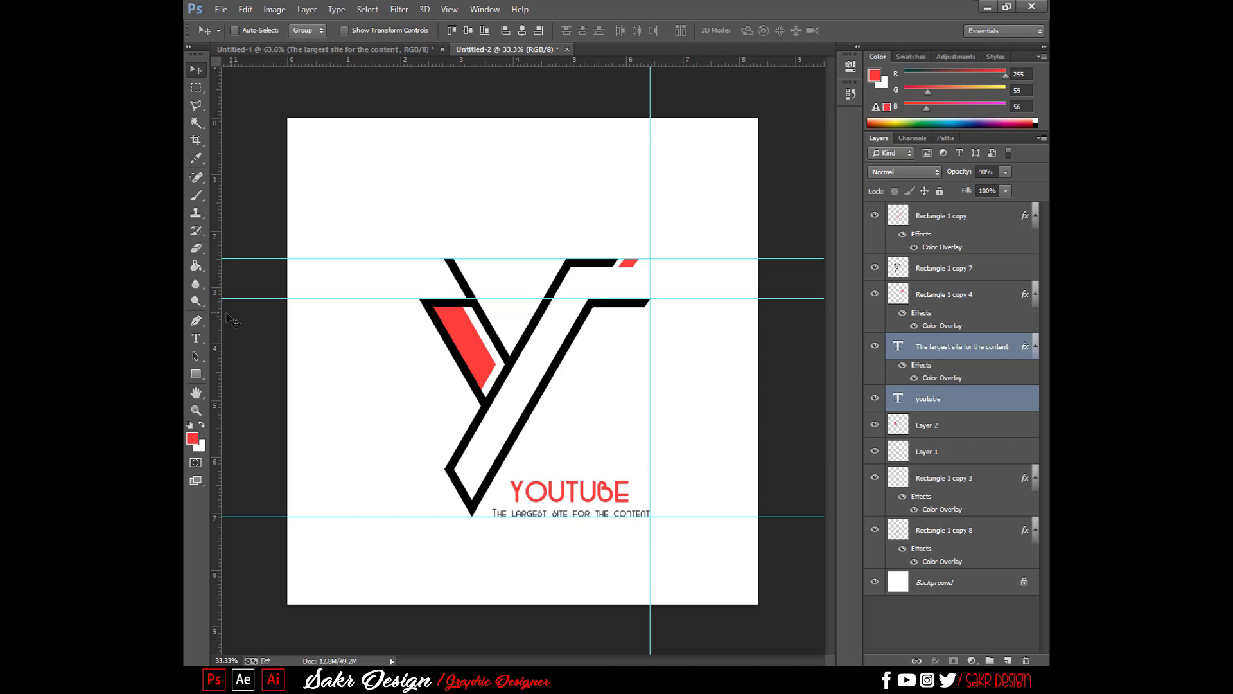
Step: Add a vertical guide at the right edge of YOUTUBE to compare it with the red accent above, and hide all guides
drag(218, 316, 627, 351)
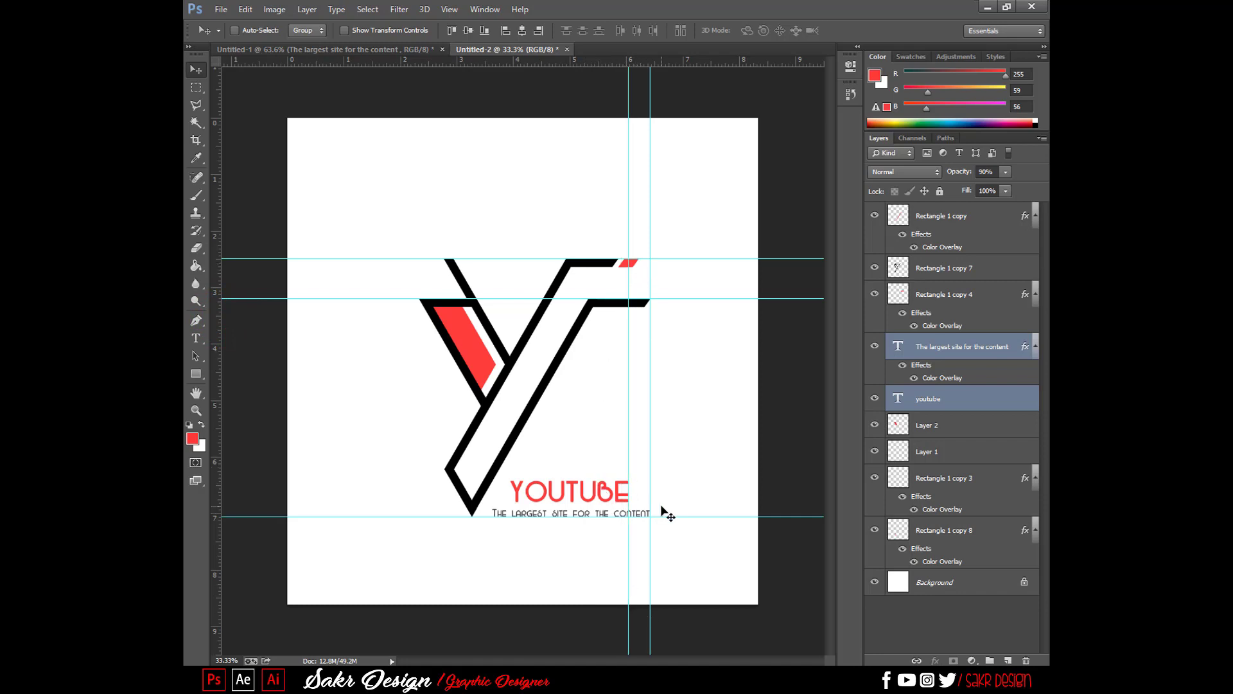
key(ctrl+h)
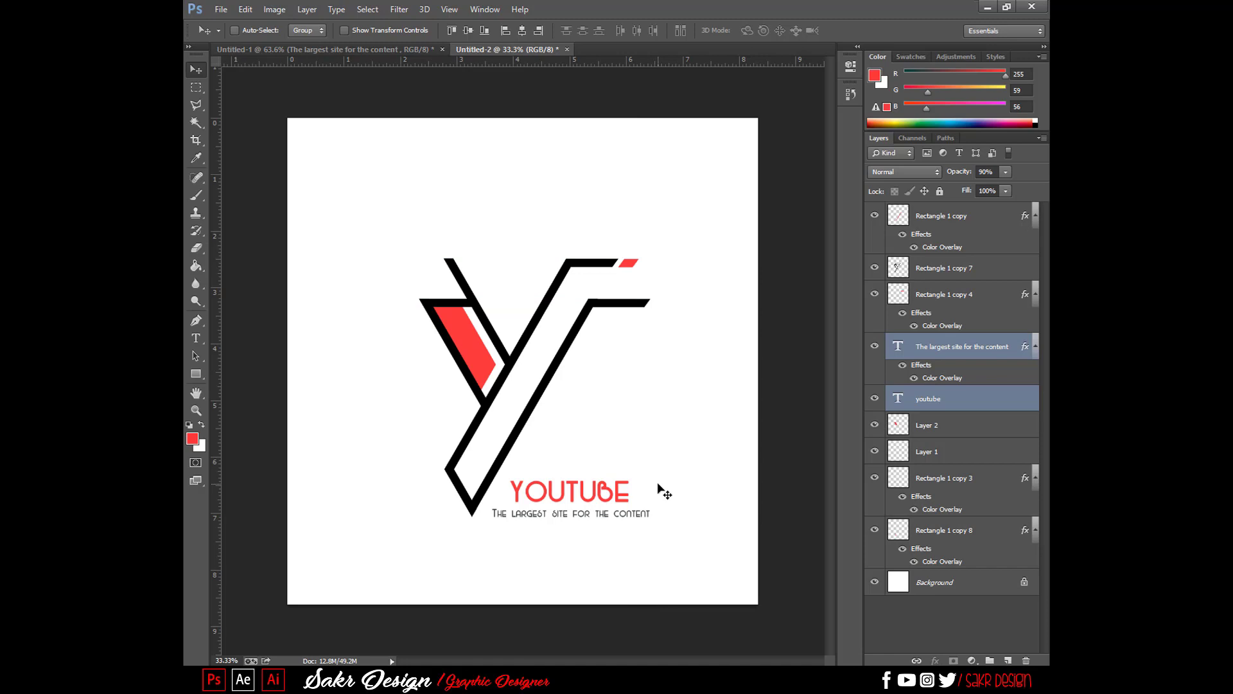
scroll(662, 490, up, 1)
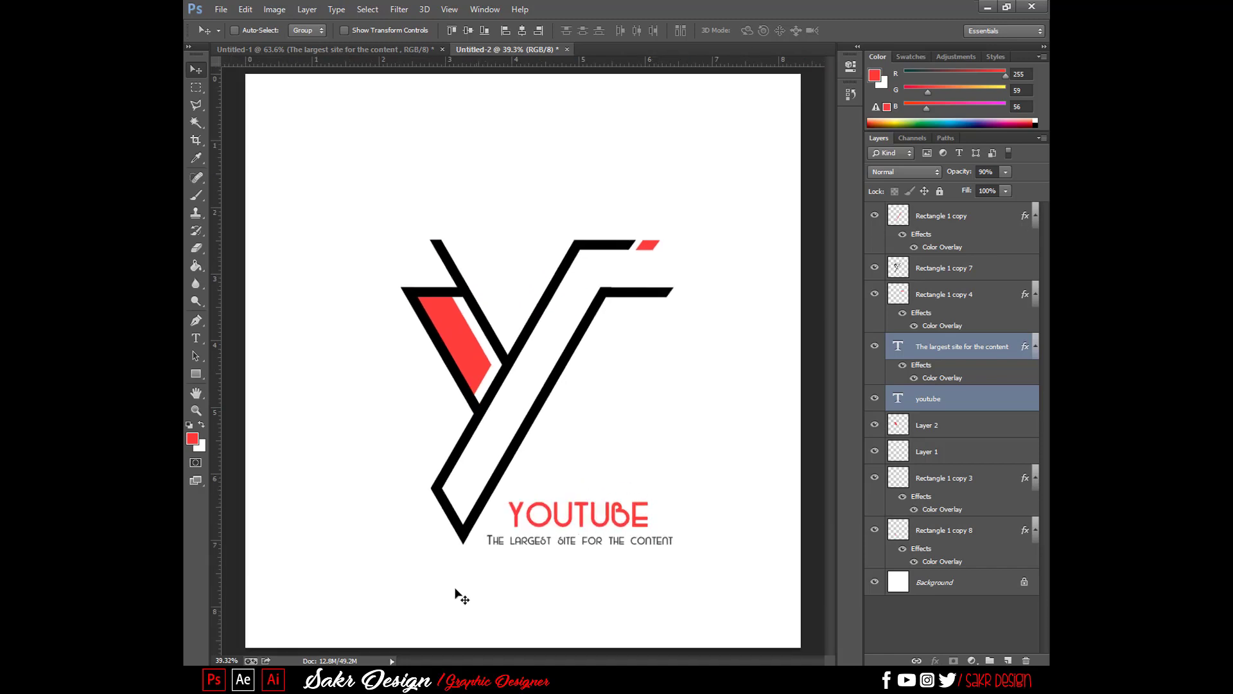